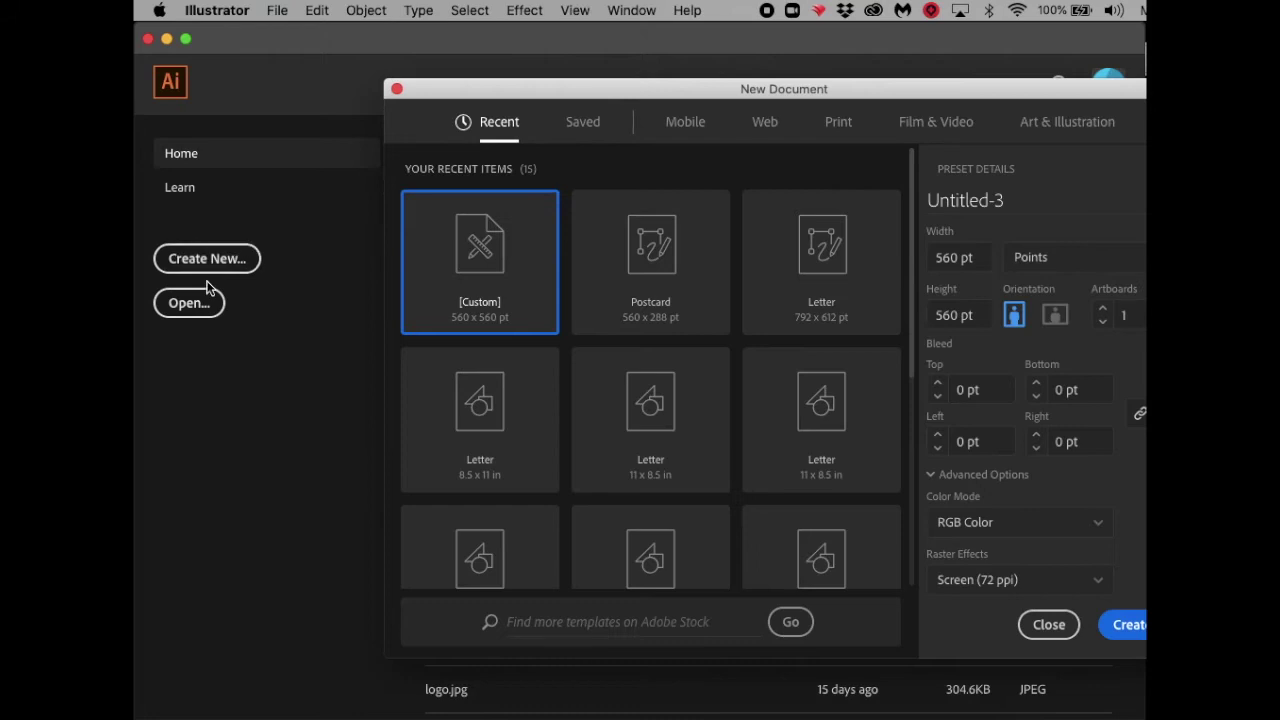
Create a new 560 × 560 pt RGB document named Vector Animal.
triple_click(1005, 200)
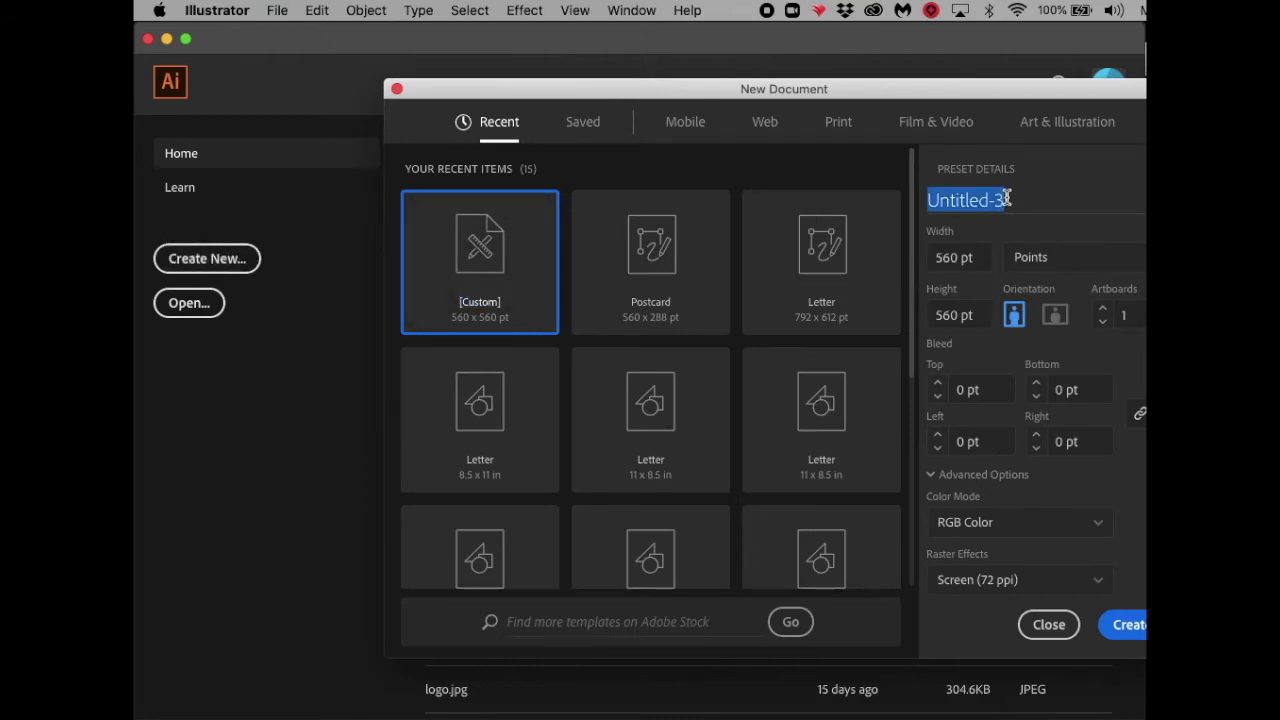
type("Vector")
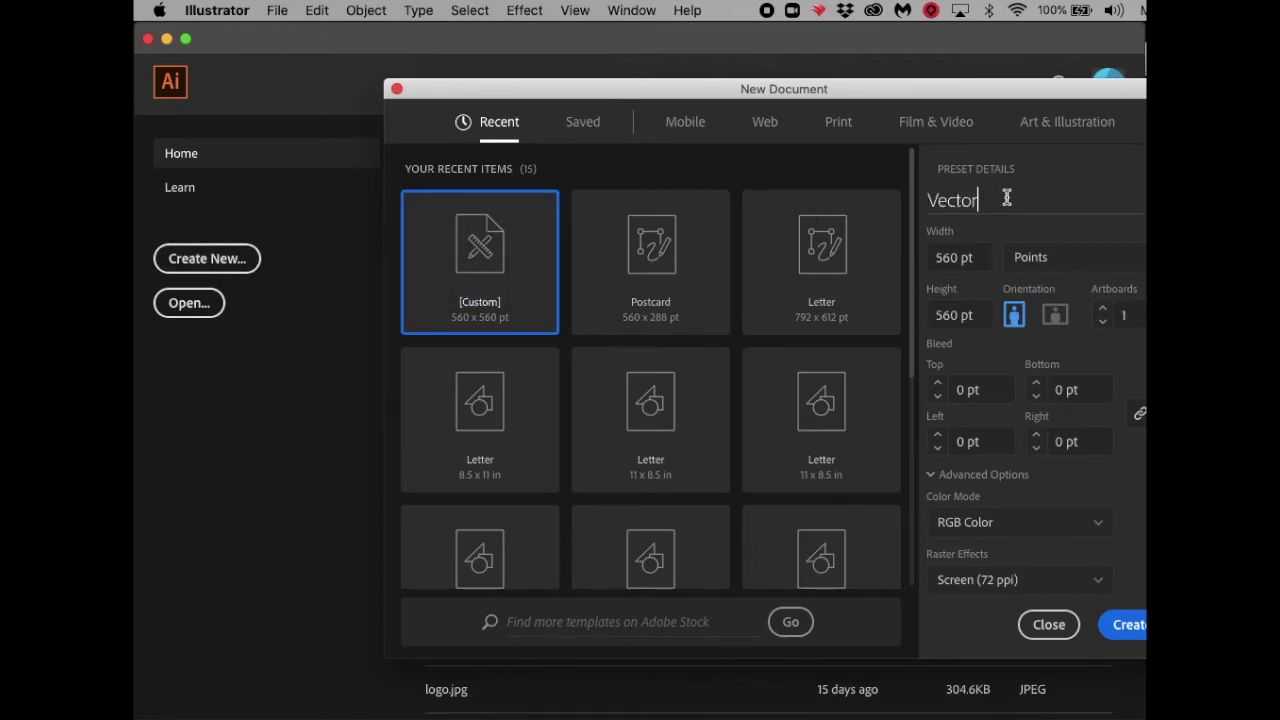
type(" Animal")
left_click(1120, 624)
key("space")
left_click_drag(759, 434, 543, 437)
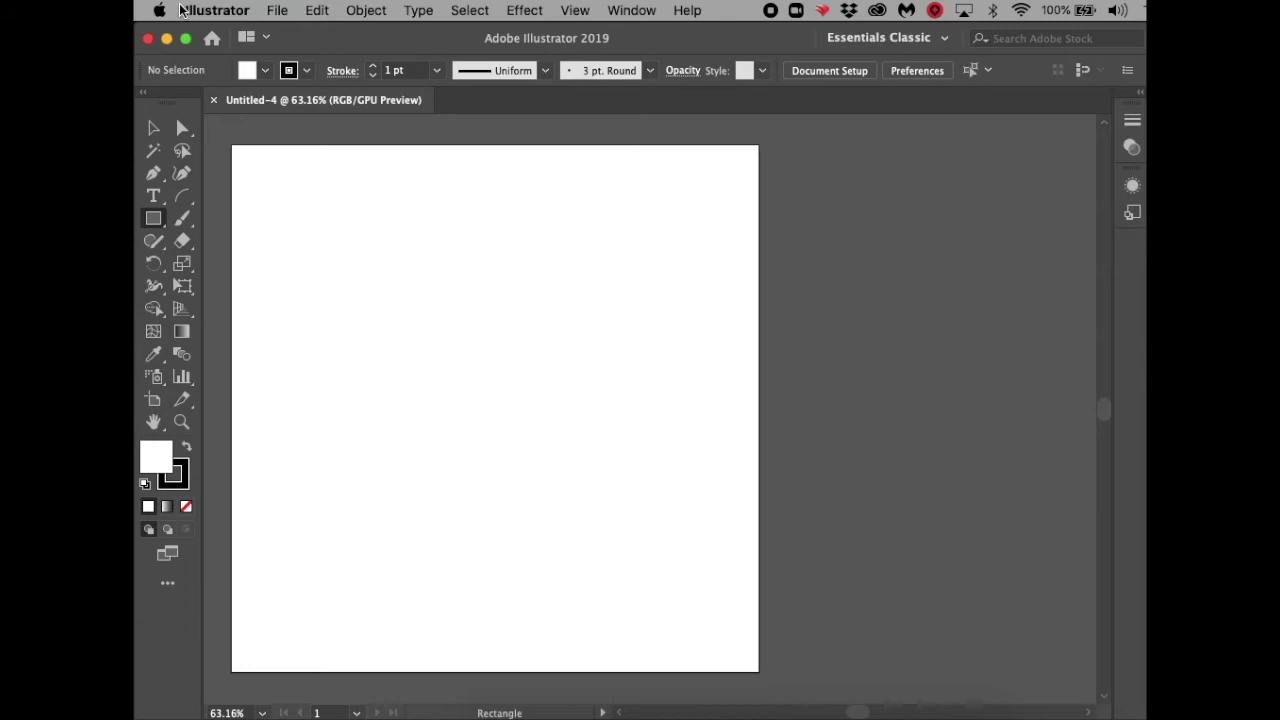
left_click(281, 11)
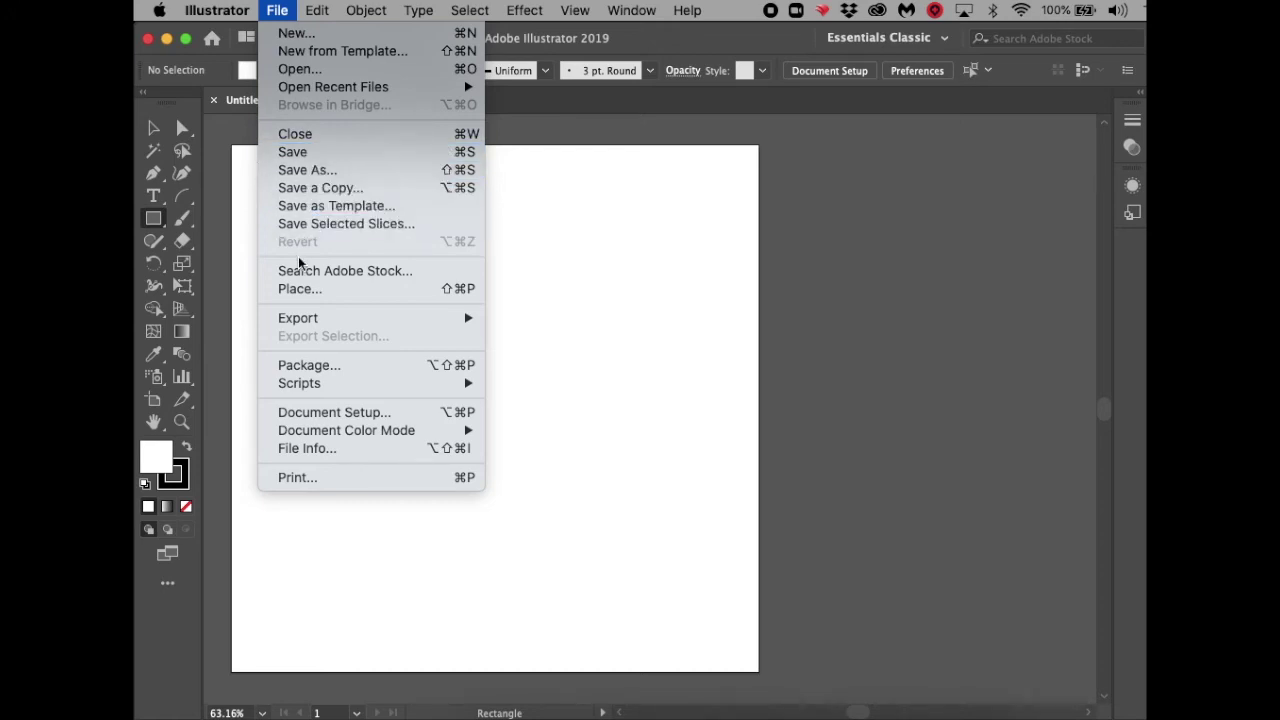
mouse_move(272, 320)
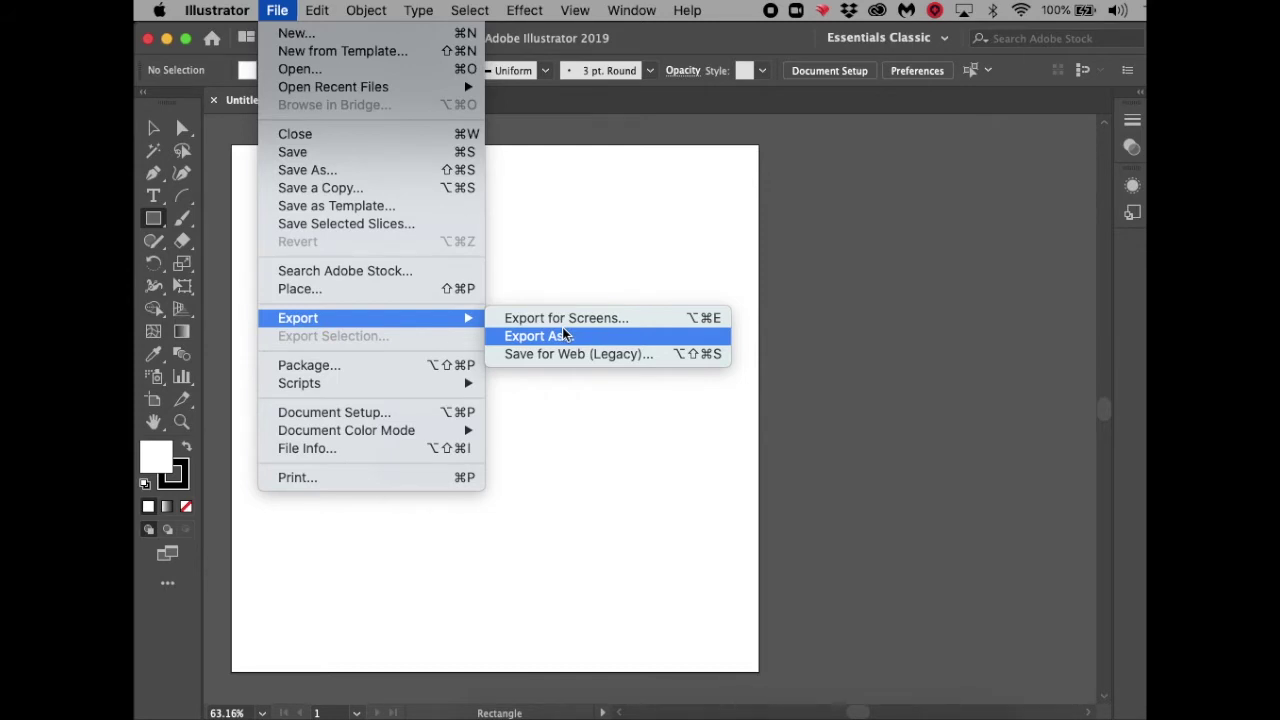
mouse_move(316, 11)
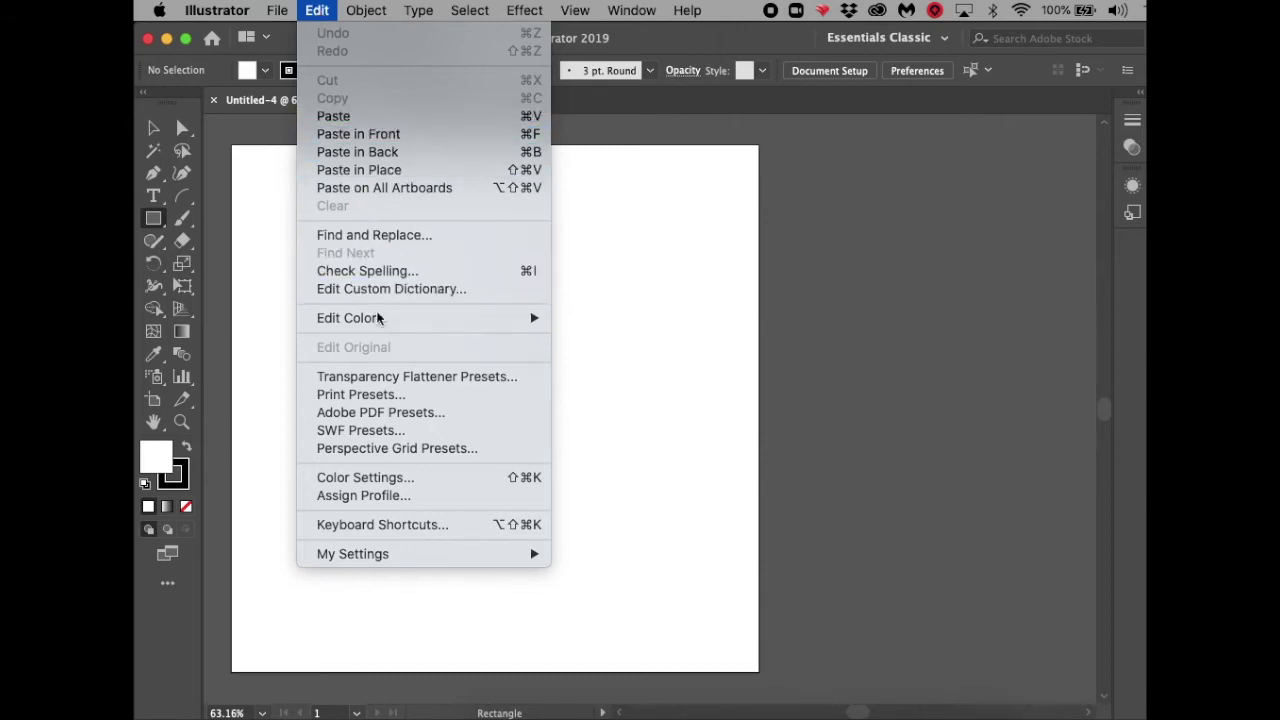
mouse_move(374, 20)
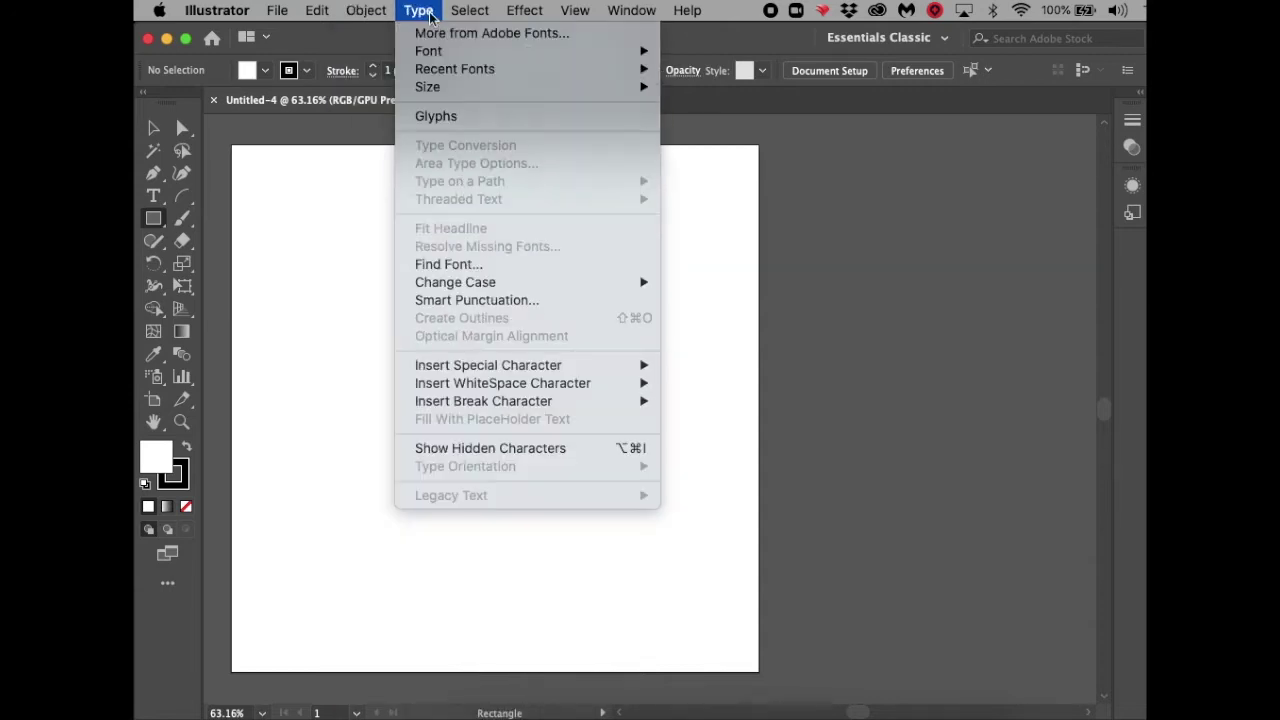
mouse_move(466, 14)
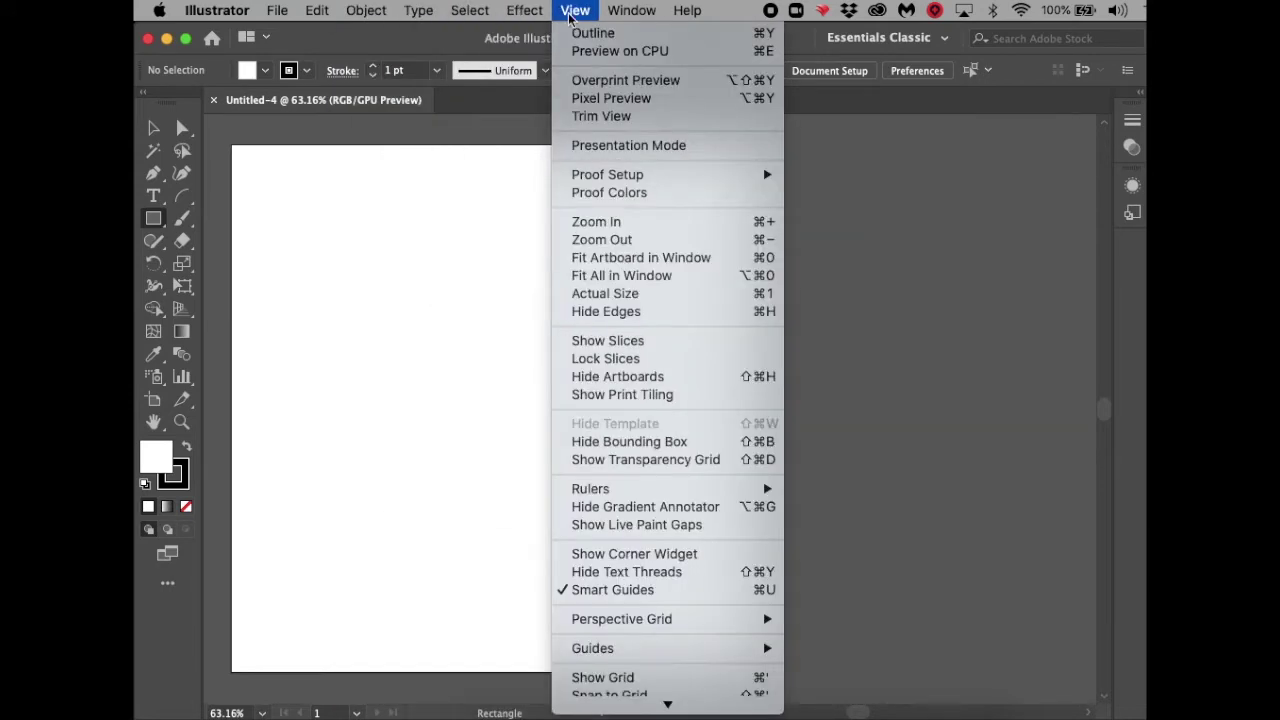
Show the Pathfinder panel group and place it right beside the artboard.
mouse_move(625, 18)
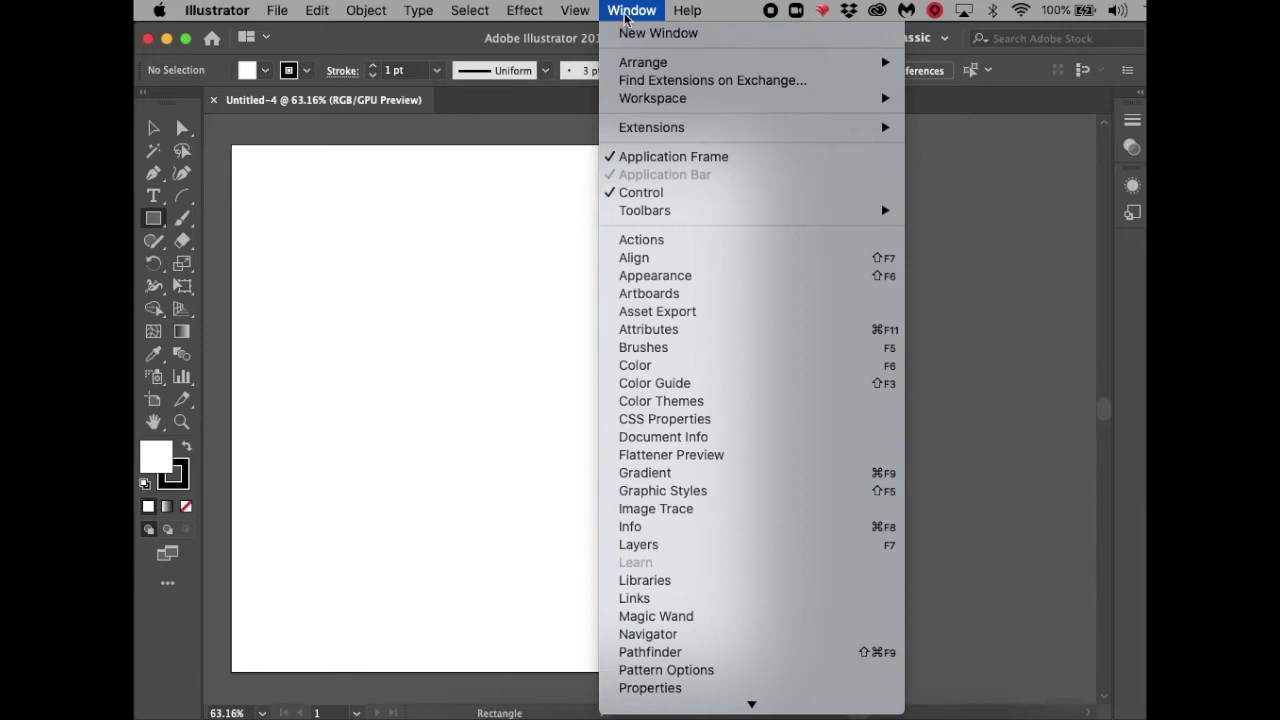
left_click(679, 654)
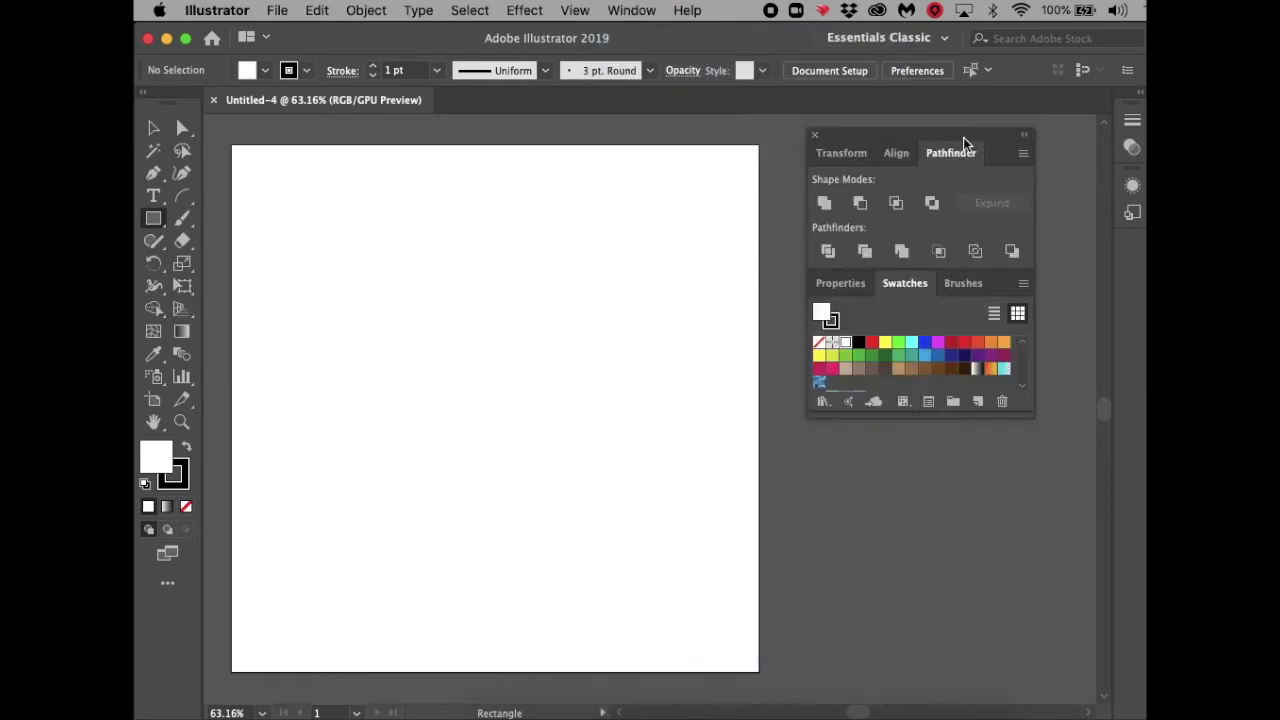
left_click_drag(963, 137, 920, 137)
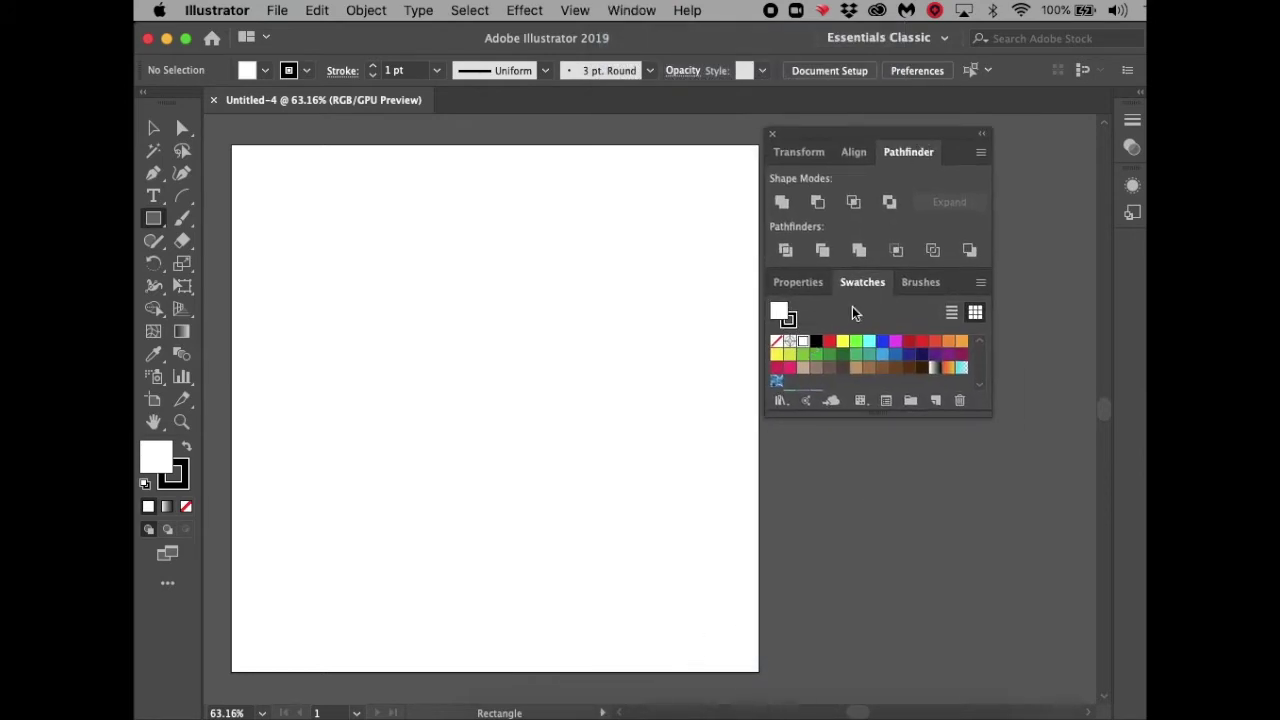
left_click(632, 14)
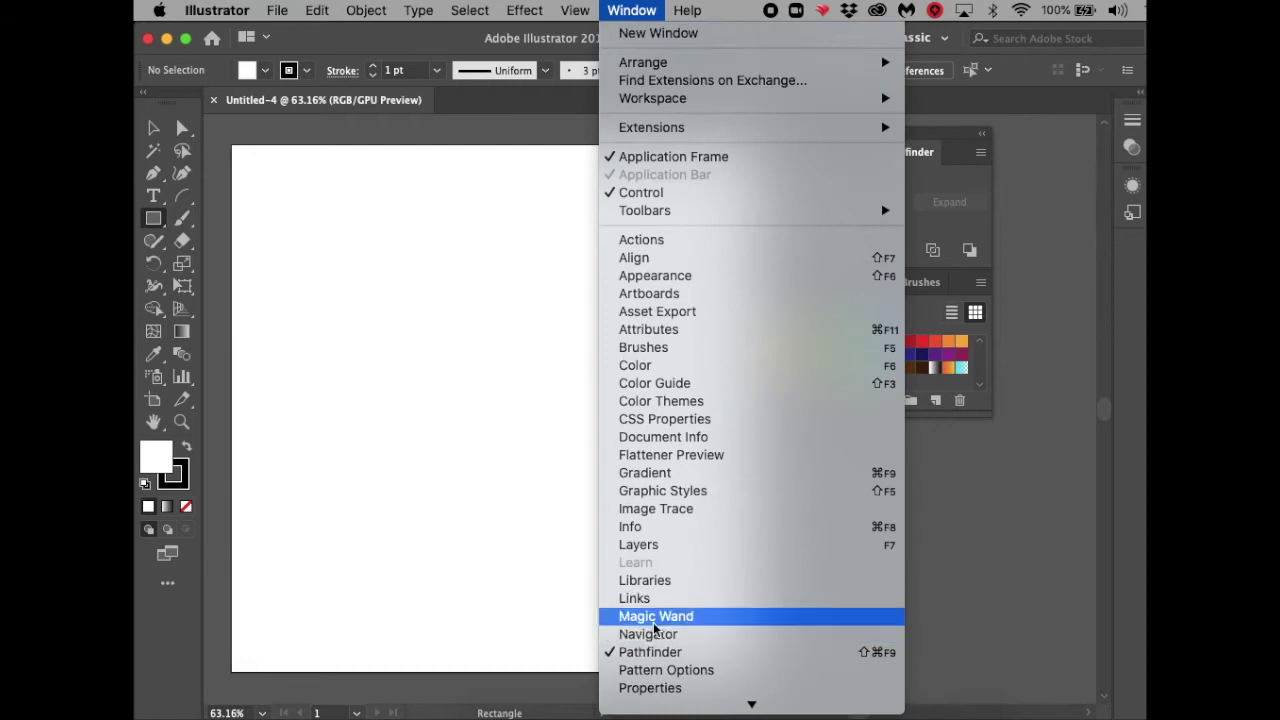
scroll(658, 620, "down", 2)
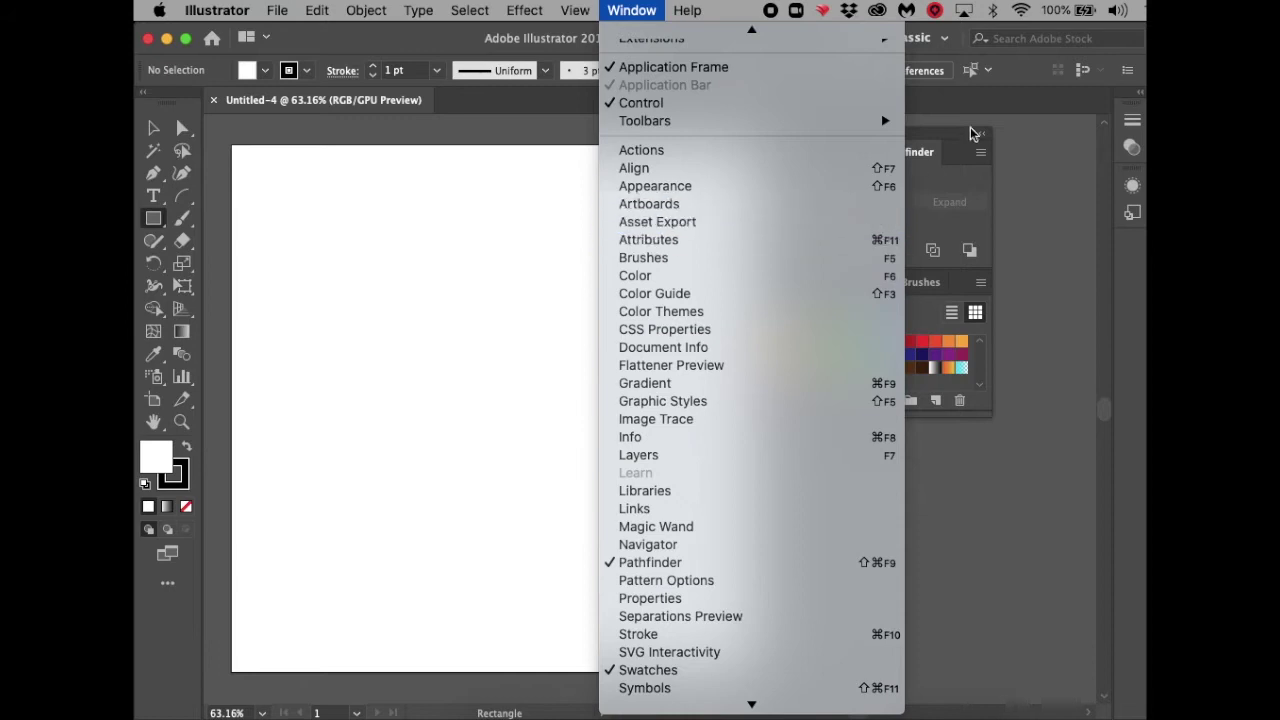
mouse_move(575, 10)
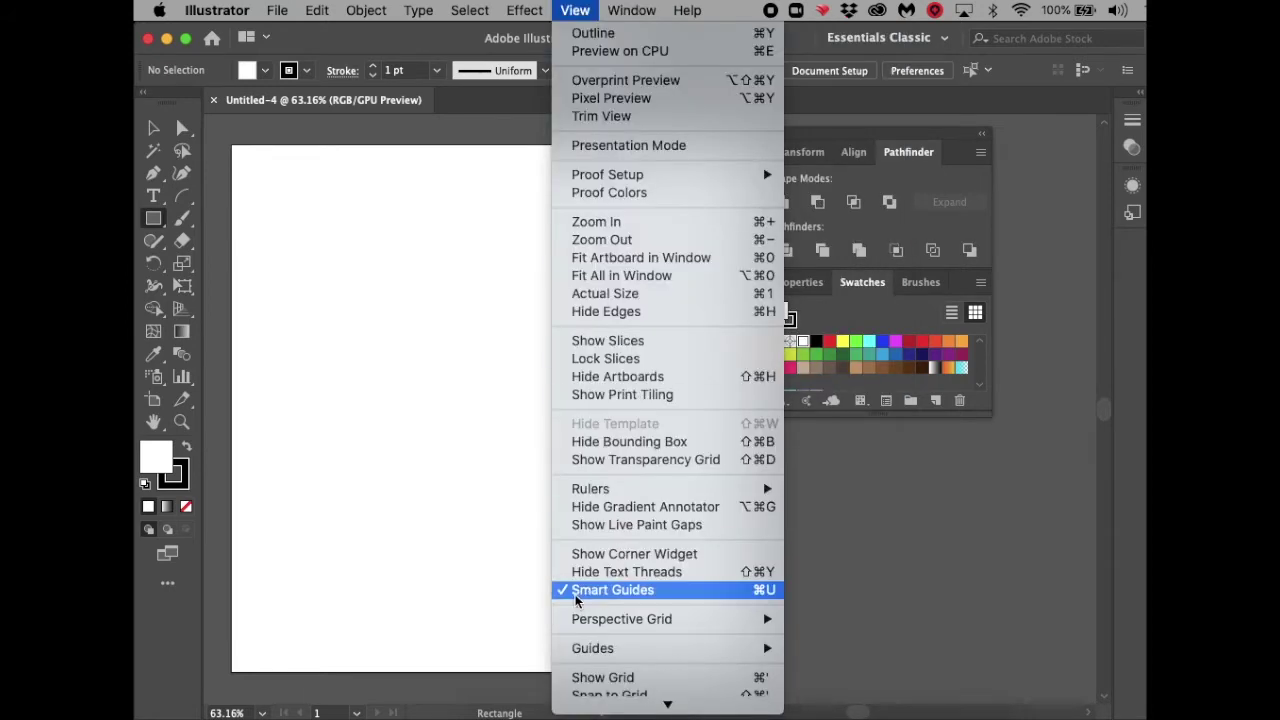
left_click(381, 345)
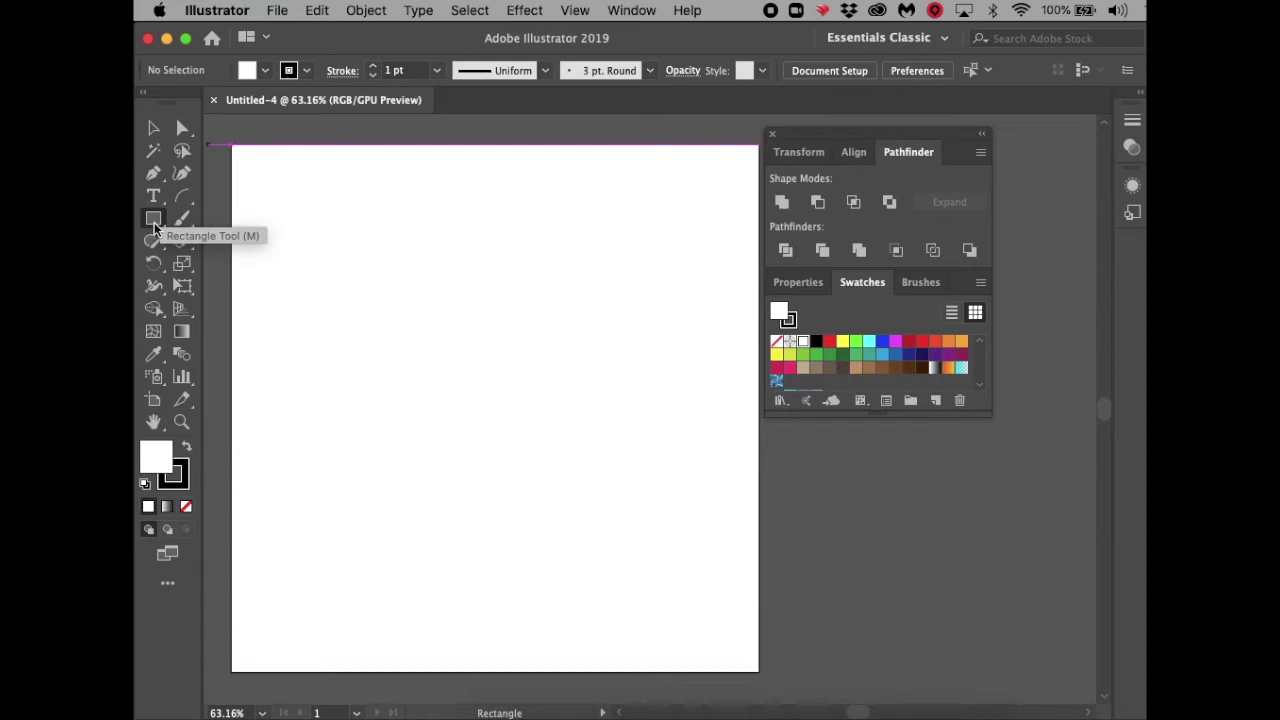
Activate the Ellipse tool and set the fill to None.
left_click_drag(154, 222, 228, 264)
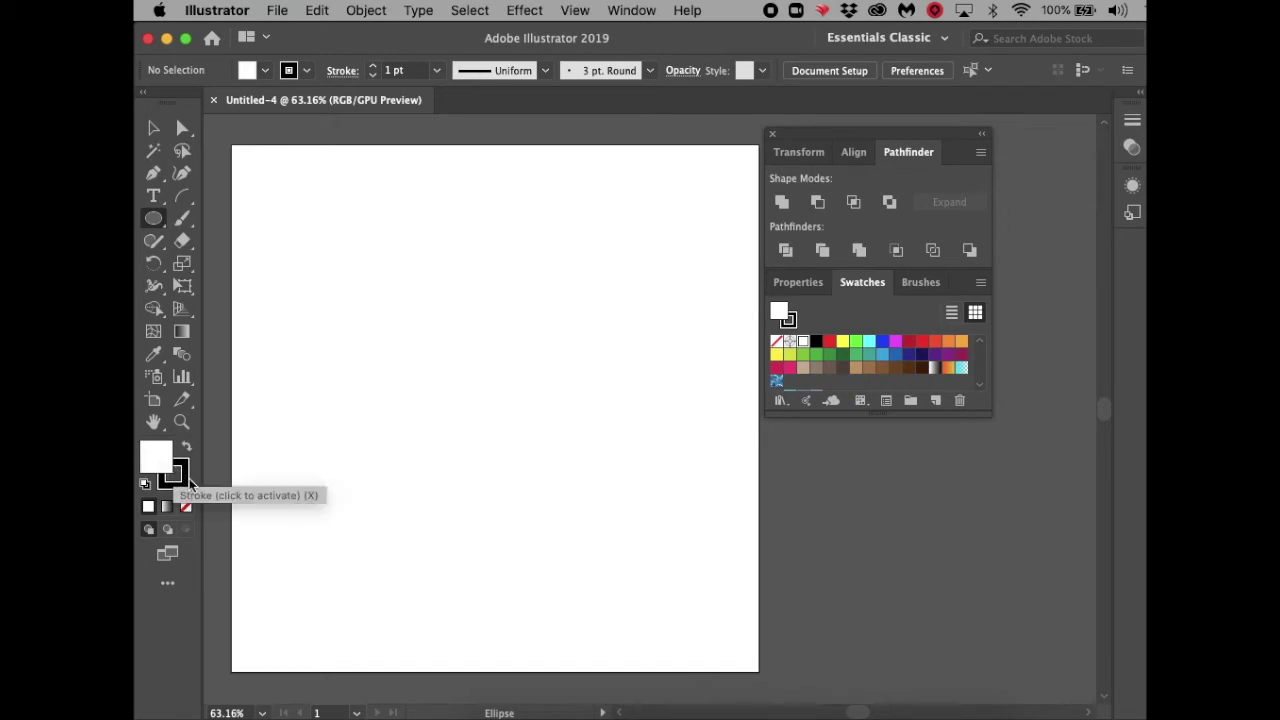
left_click(189, 469)
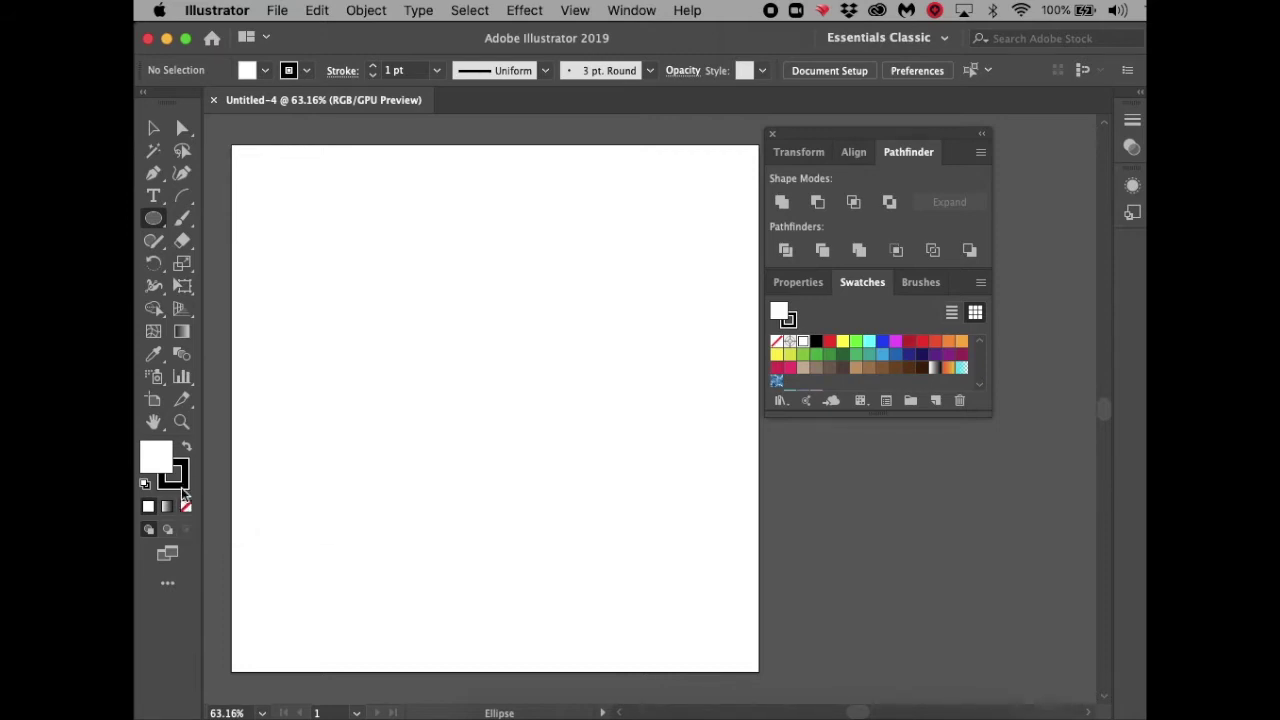
left_click(177, 485)
left_click(156, 466)
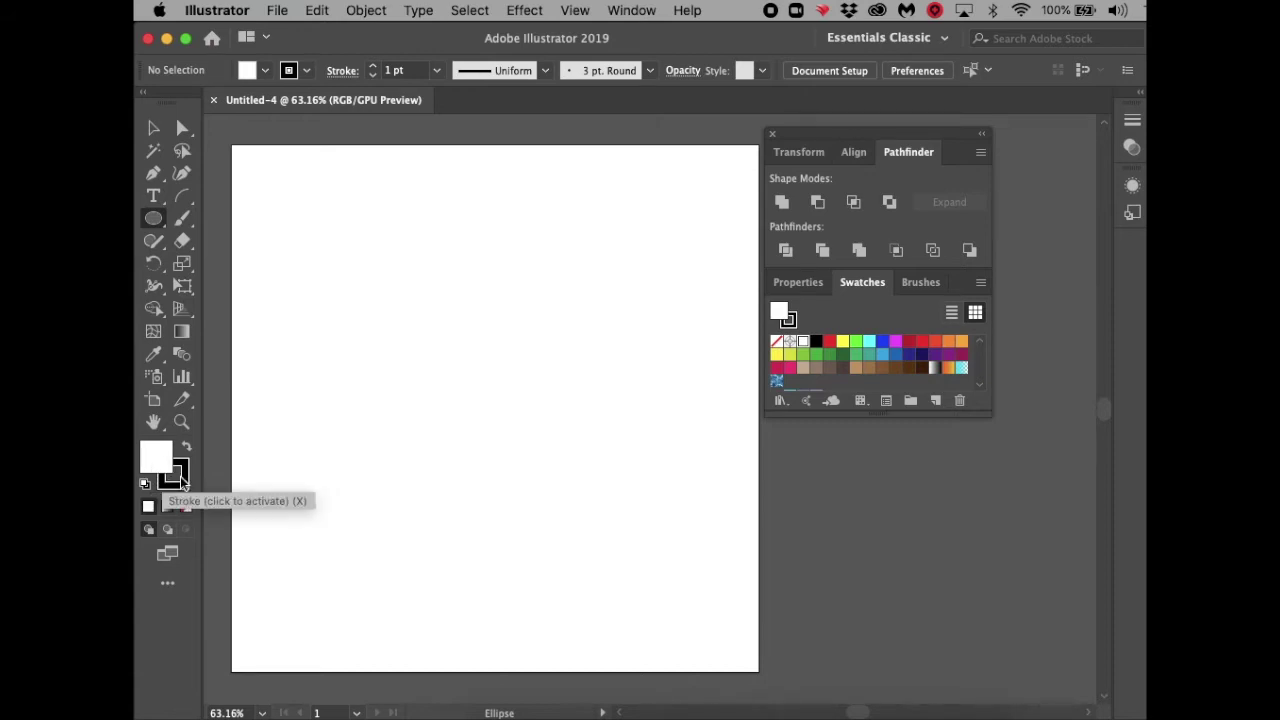
left_click(186, 507)
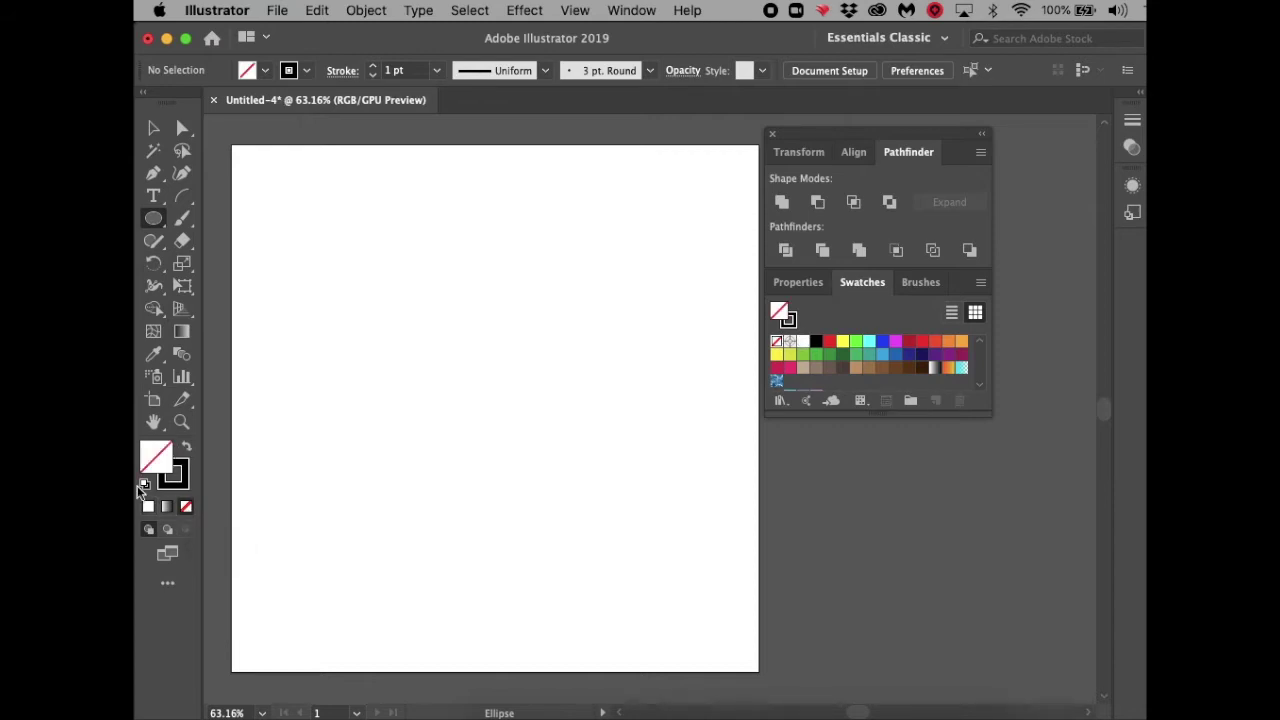
Draw two overlapping unfilled ellipses with a black outline on the artboard and undo both.
left_click_drag(391, 338, 618, 533)
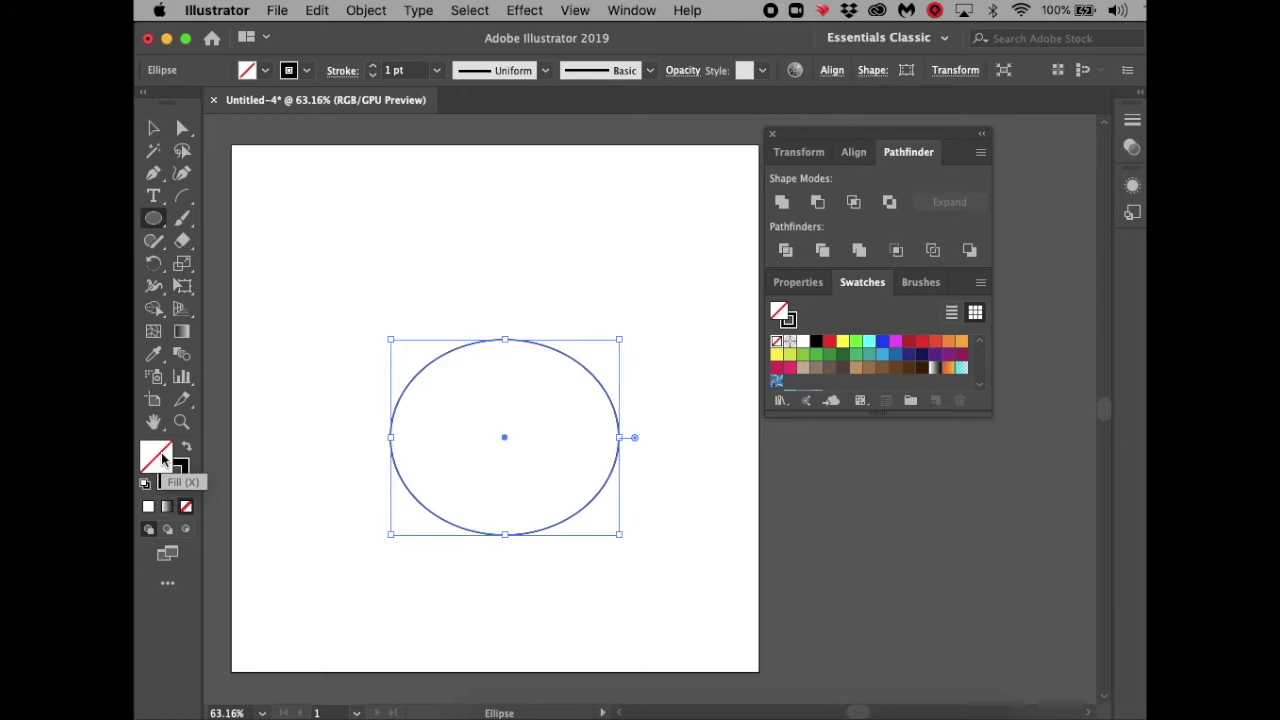
left_click_drag(314, 332, 455, 524)
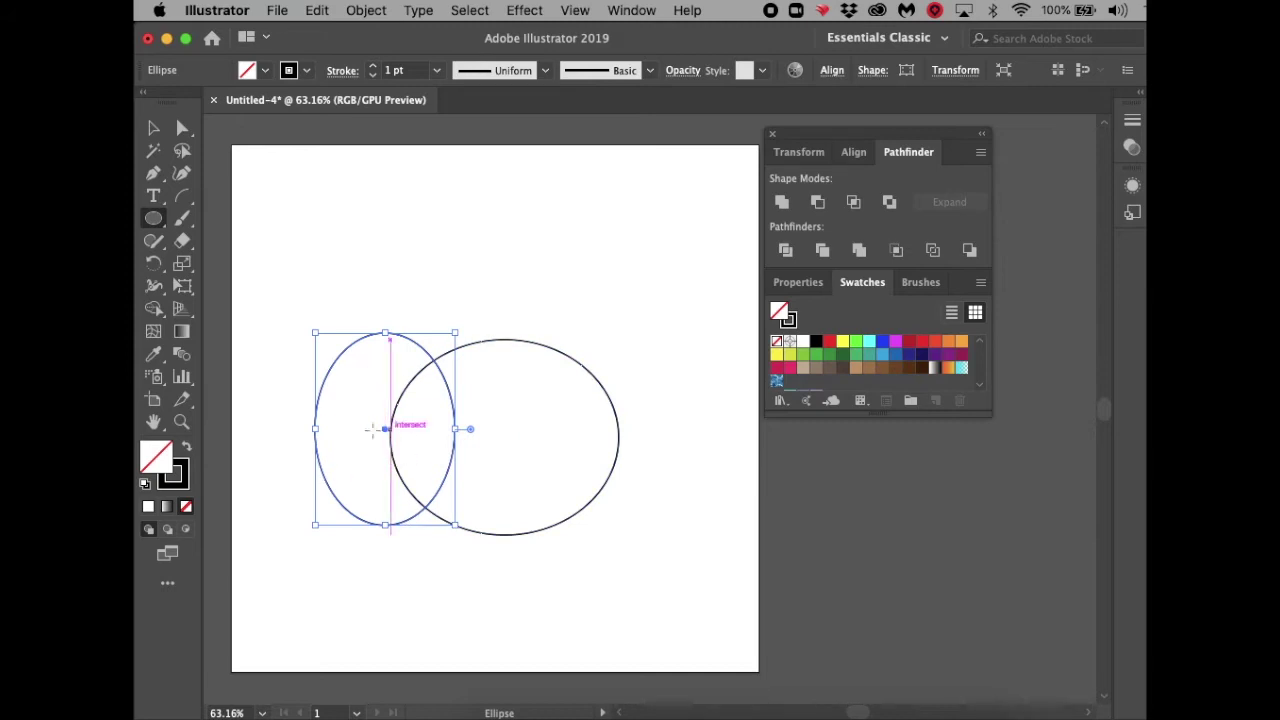
key("super+z")
key("super+z")
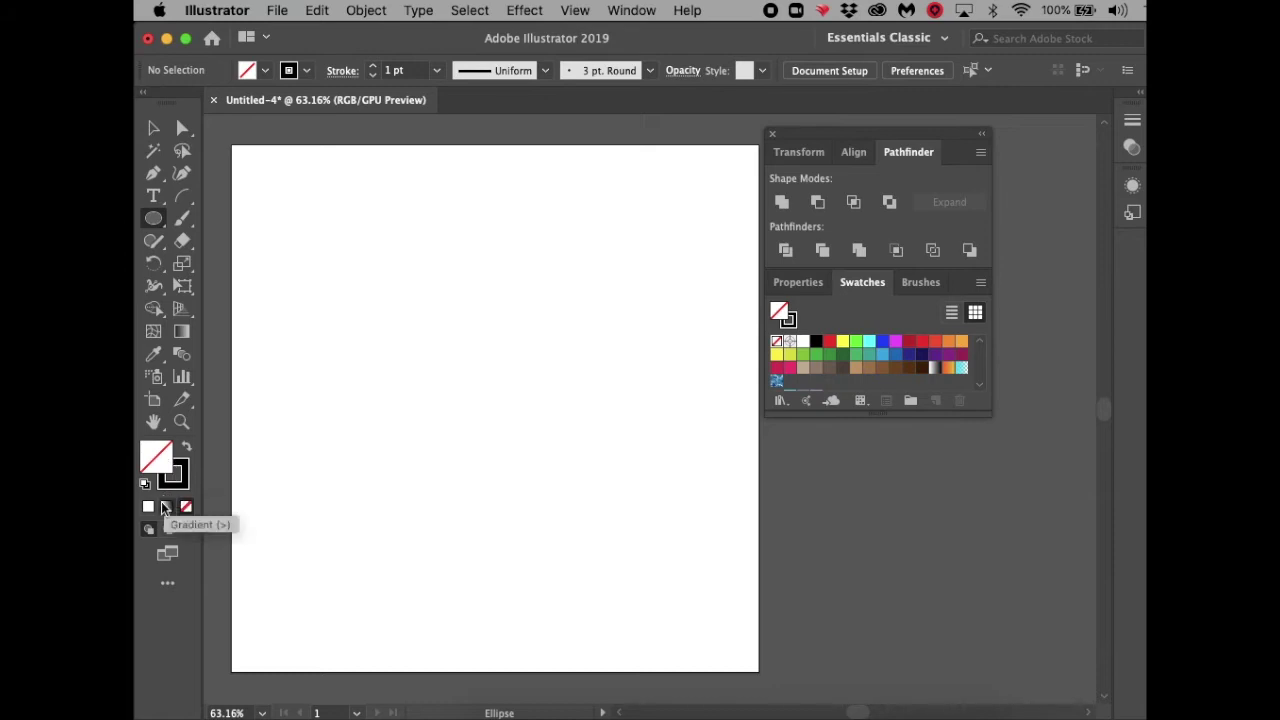
Set the fill to the red swatch and the stroke to None.
left_click(829, 341)
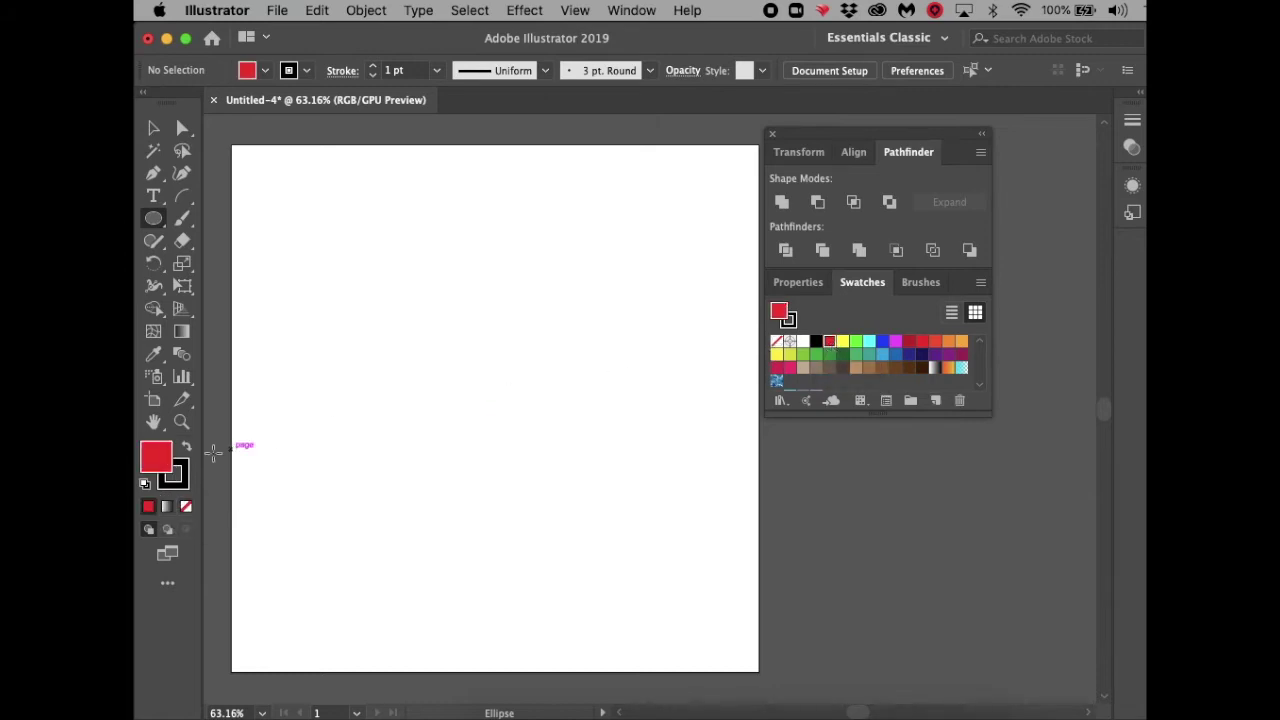
left_click(178, 474)
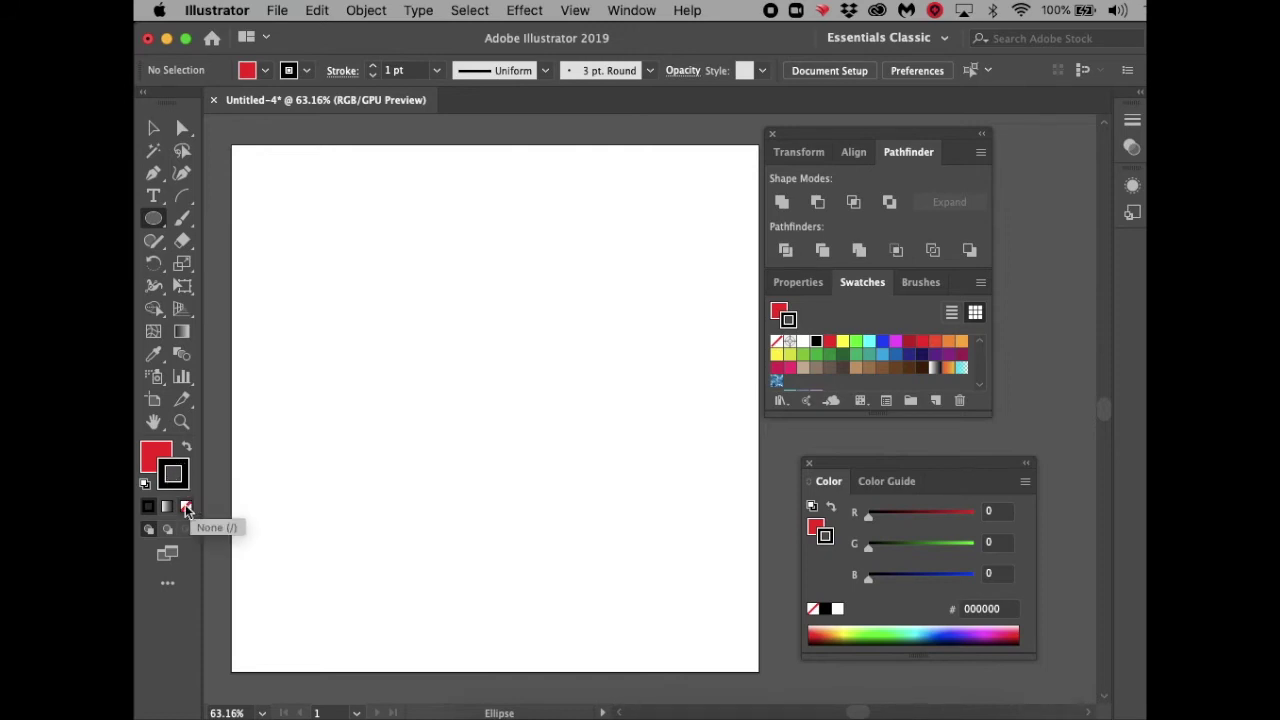
left_click(185, 506)
Draw a red ellipse of about 210 × 201 pt mid-artboard and add a same-size one at the artboard's lower-right corner.
mouse_move(389, 334)
left_mouse_down()
mouse_move(509, 486)
mouse_move(573, 510)
left_mouse_up()
left_click(714, 526)
left_click(621, 384)
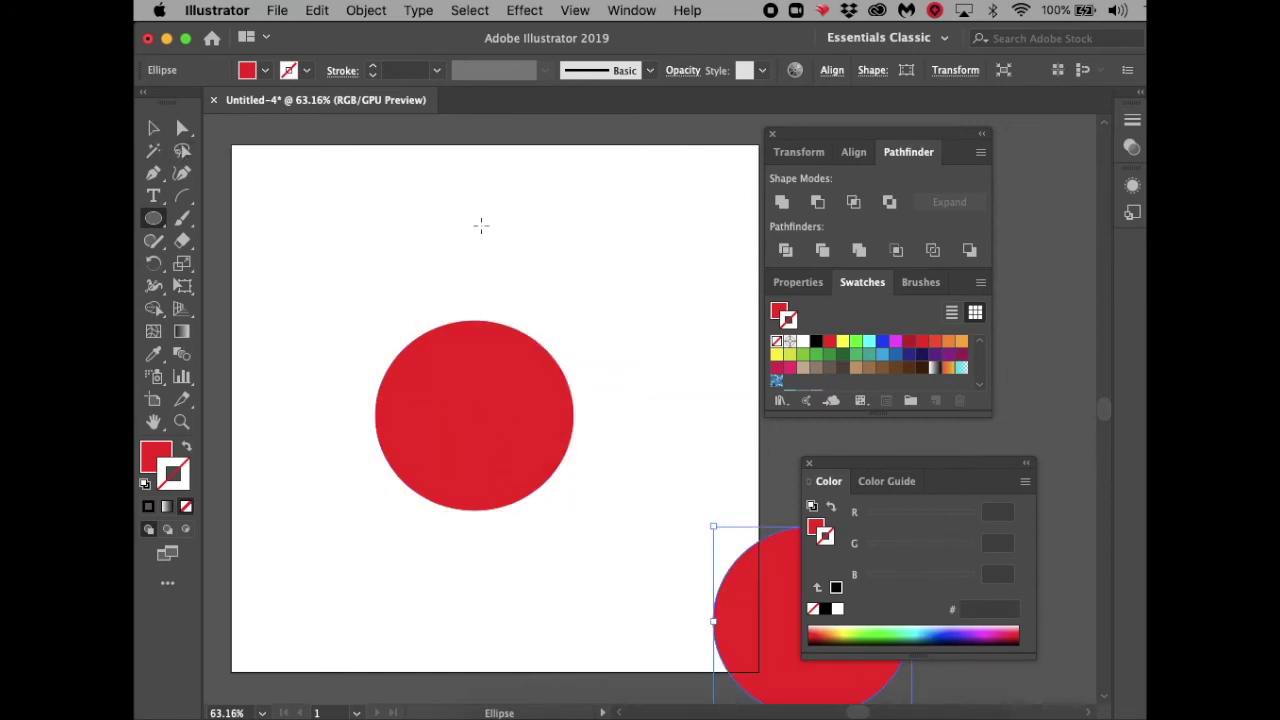
Create a red circle 300 pt wide and 300 pt high and move it over the smaller ellipse in the middle.
left_click(481, 225)
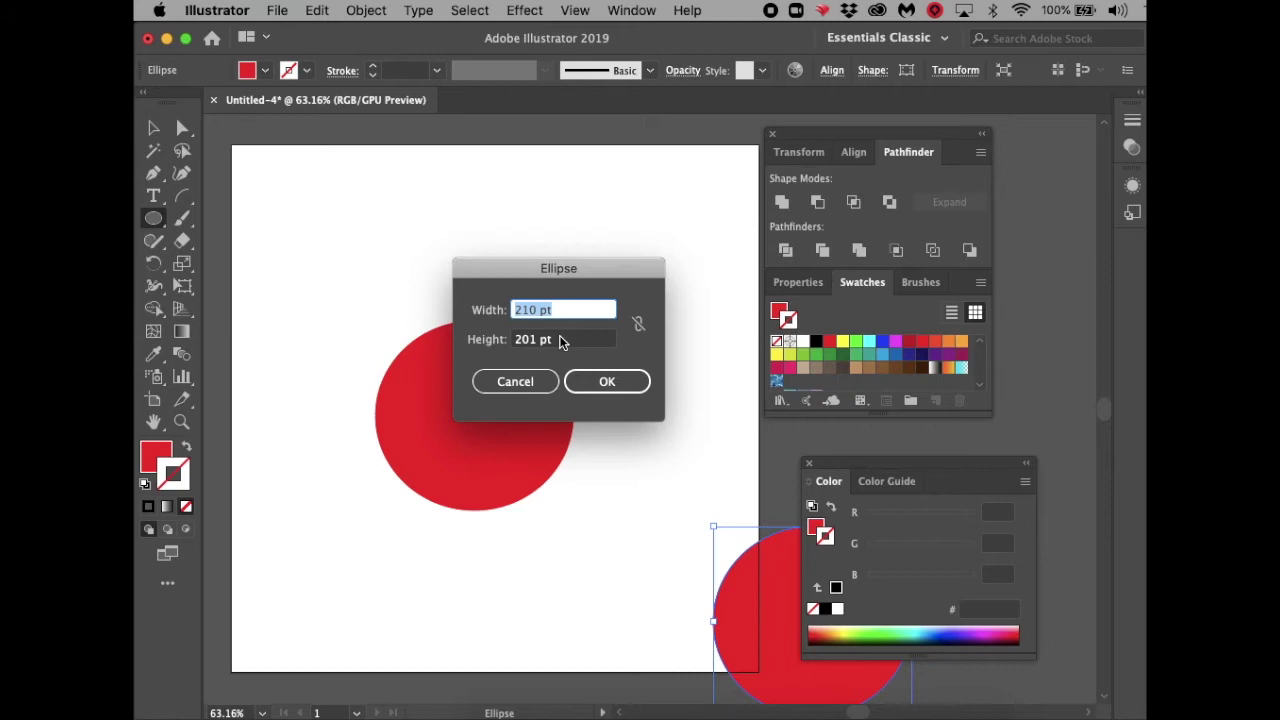
type("300")
key("Tab")
type("300")
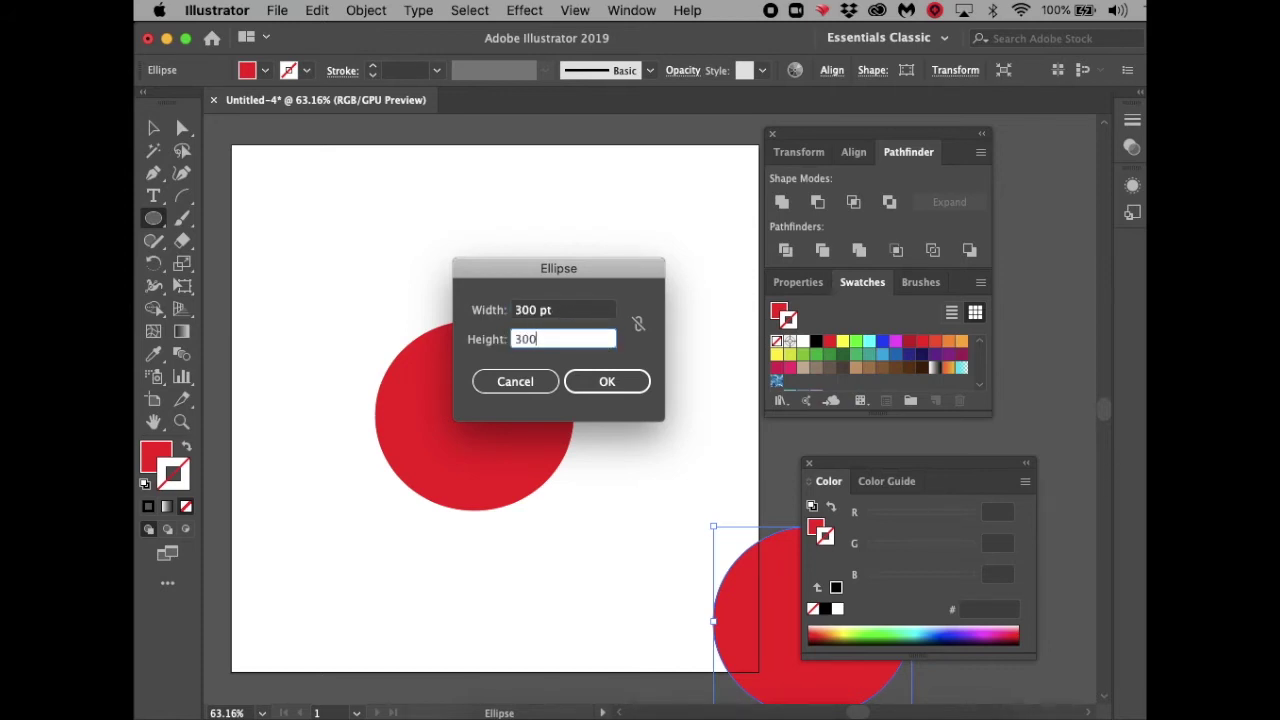
left_click(618, 382)
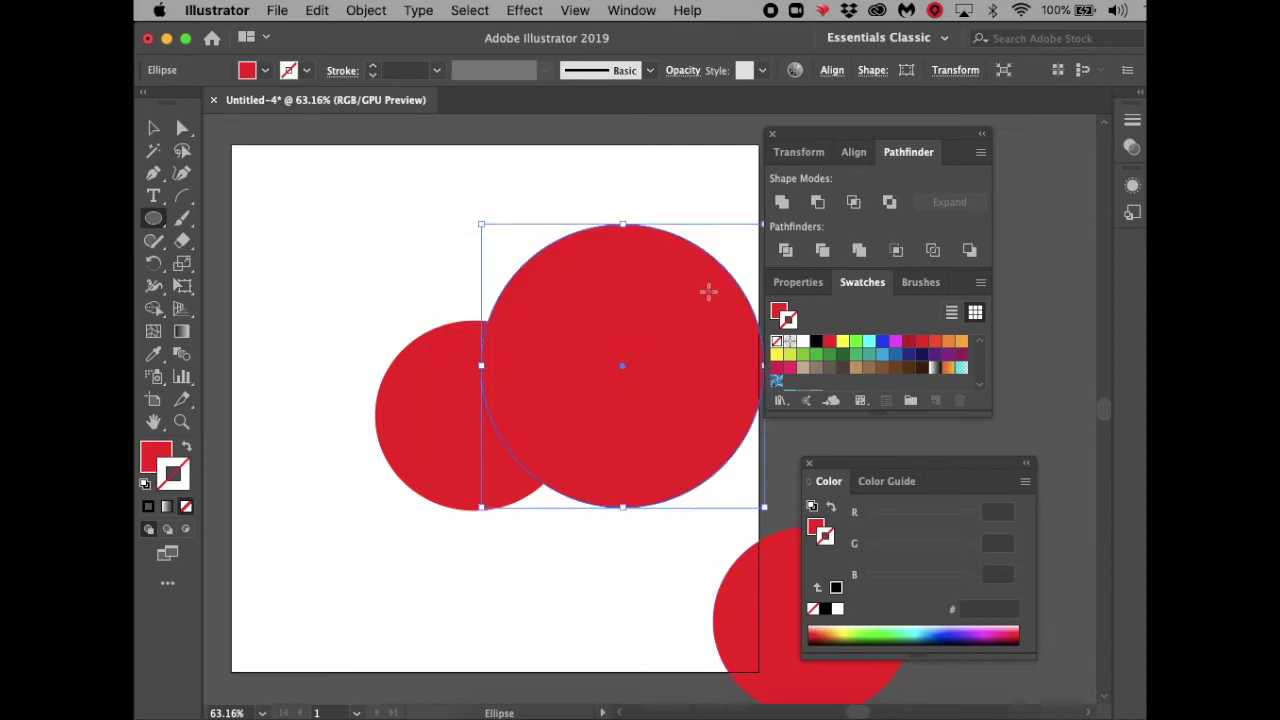
left_click(153, 128)
left_click_drag(685, 349, 530, 414)
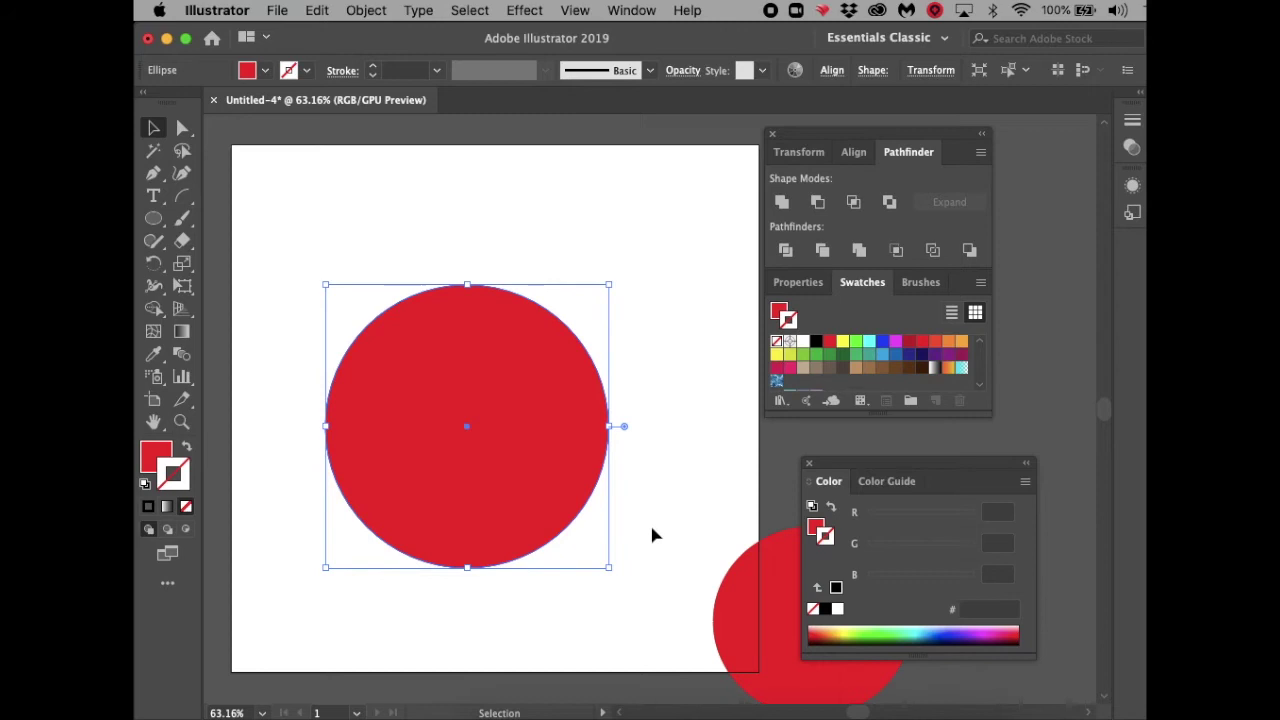
Undo the circle's move and the creation of all three red shapes.
key("super+z")
key("super+z")
key("super+z")
key("super+z")
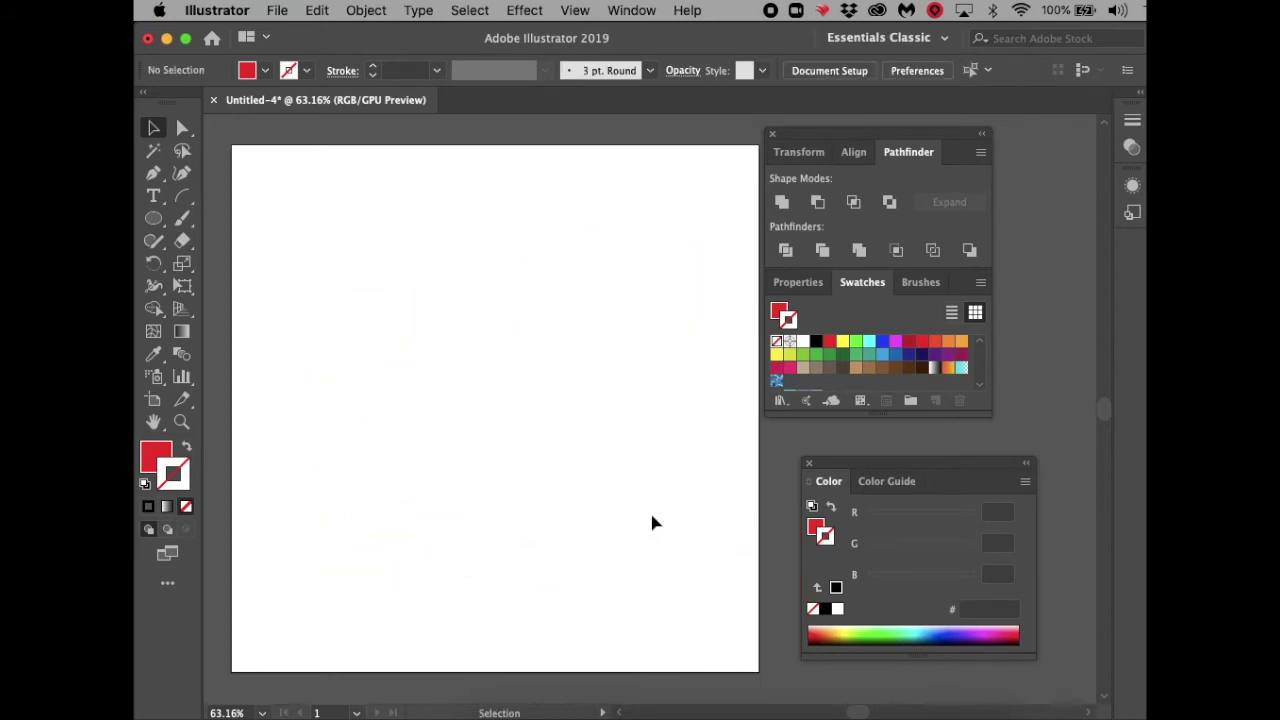
key("space")
key("space")
key("space")
mouse_move(427, 480)
left_mouse_down()
mouse_move(377, 460)
mouse_move(500, 423)
mouse_move(437, 591)
mouse_move(448, 490)
mouse_move(410, 485)
left_mouse_up()
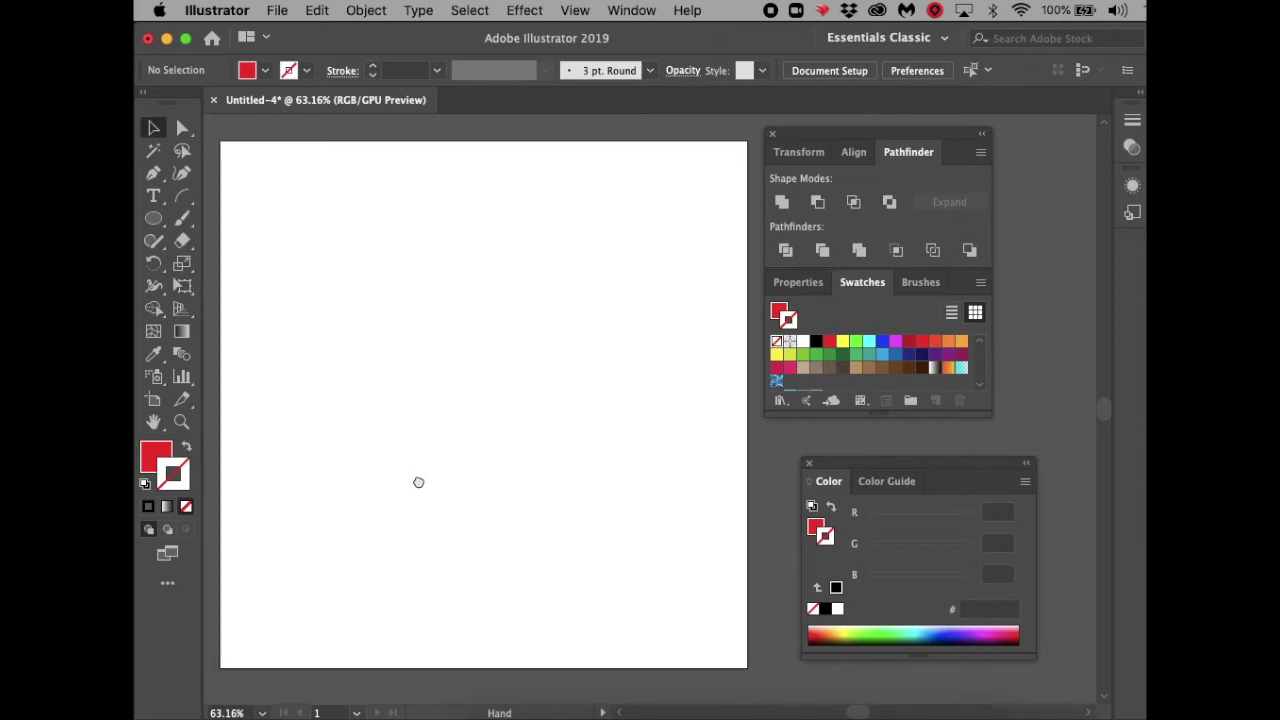
mouse_move(444, 508)
left_mouse_down()
mouse_move(351, 426)
mouse_move(511, 431)
mouse_move(449, 496)
left_mouse_up()
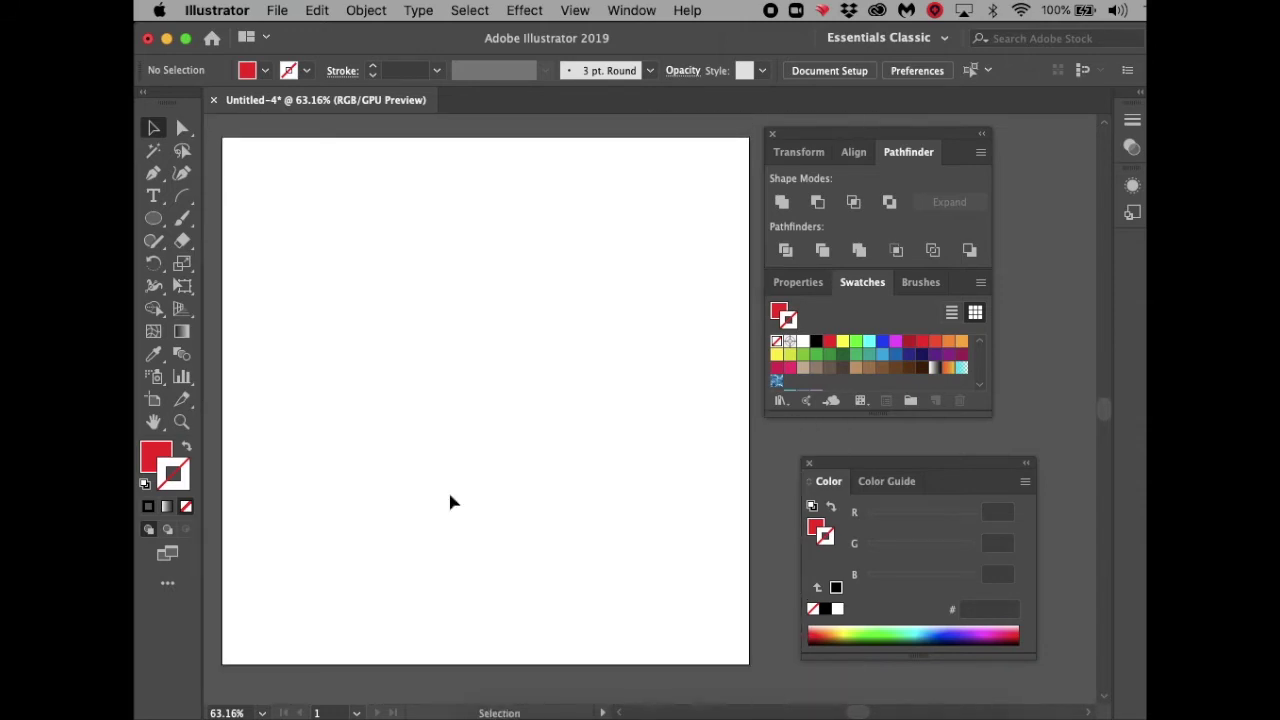
Draw a red circle in the artboard's upper-left area and place five duplicates of it around the artboard.
left_click(153, 219)
left_click_drag(323, 232, 476, 384)
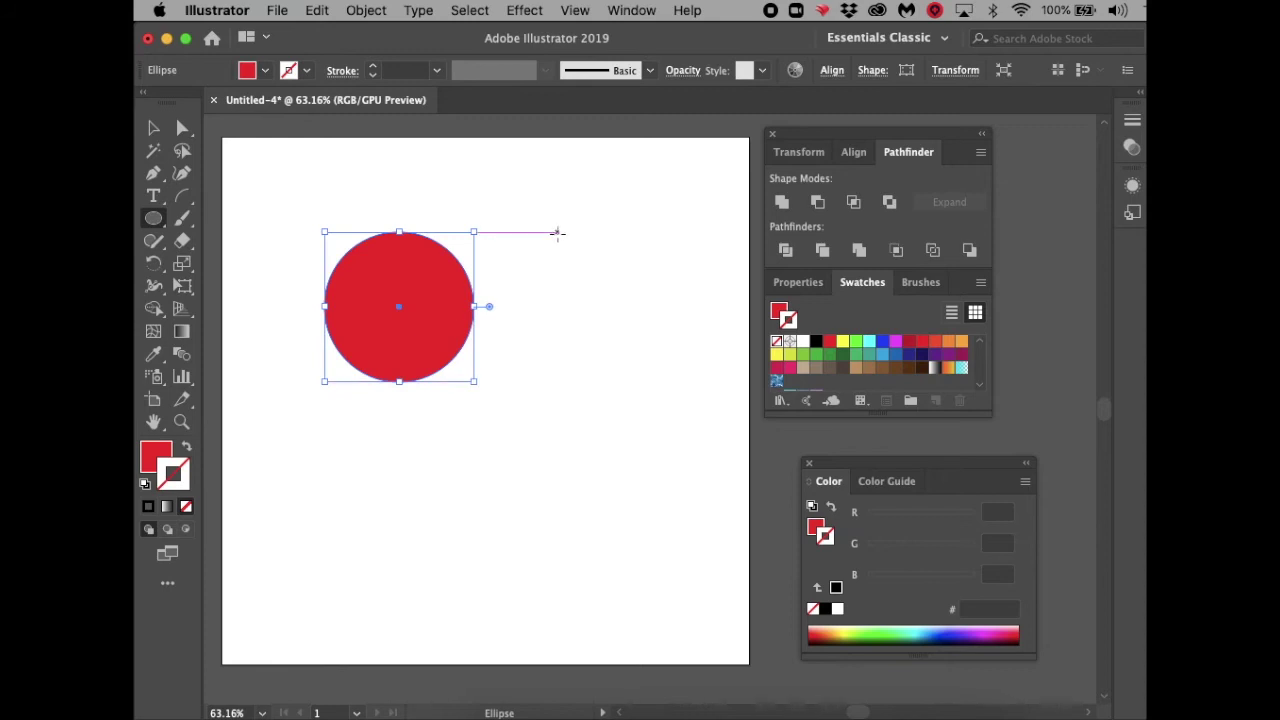
left_click(152, 130)
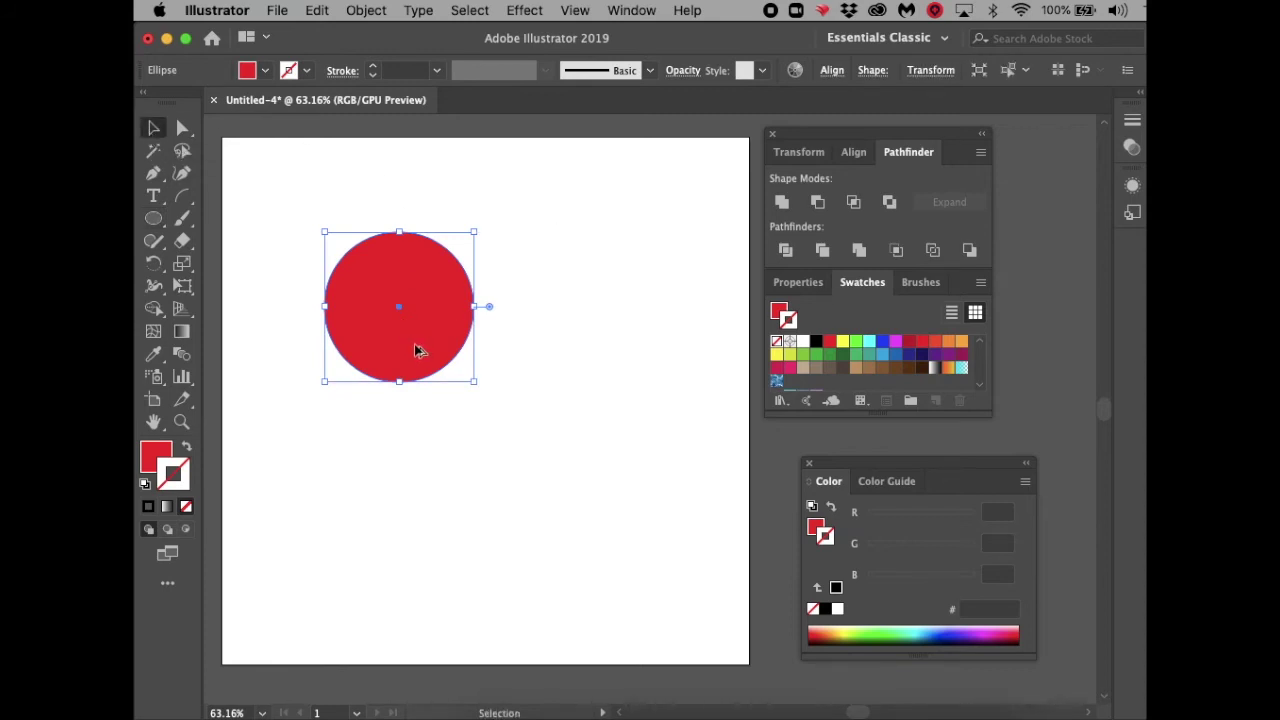
left_click_drag(418, 350, 613, 602)
left_click_drag(613, 602, 730, 432)
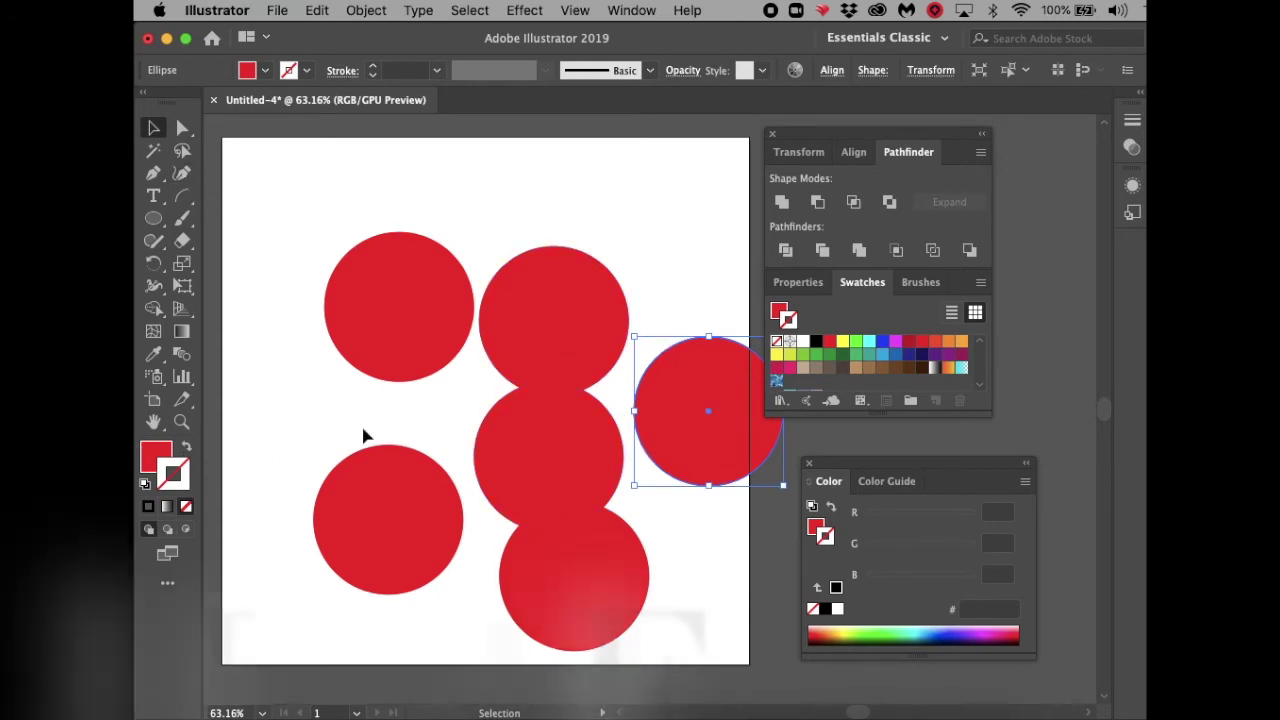
Select the right-hand, upper-middle, upper-left and central circles together and move the group up and to the right.
left_click(582, 306, "shift")
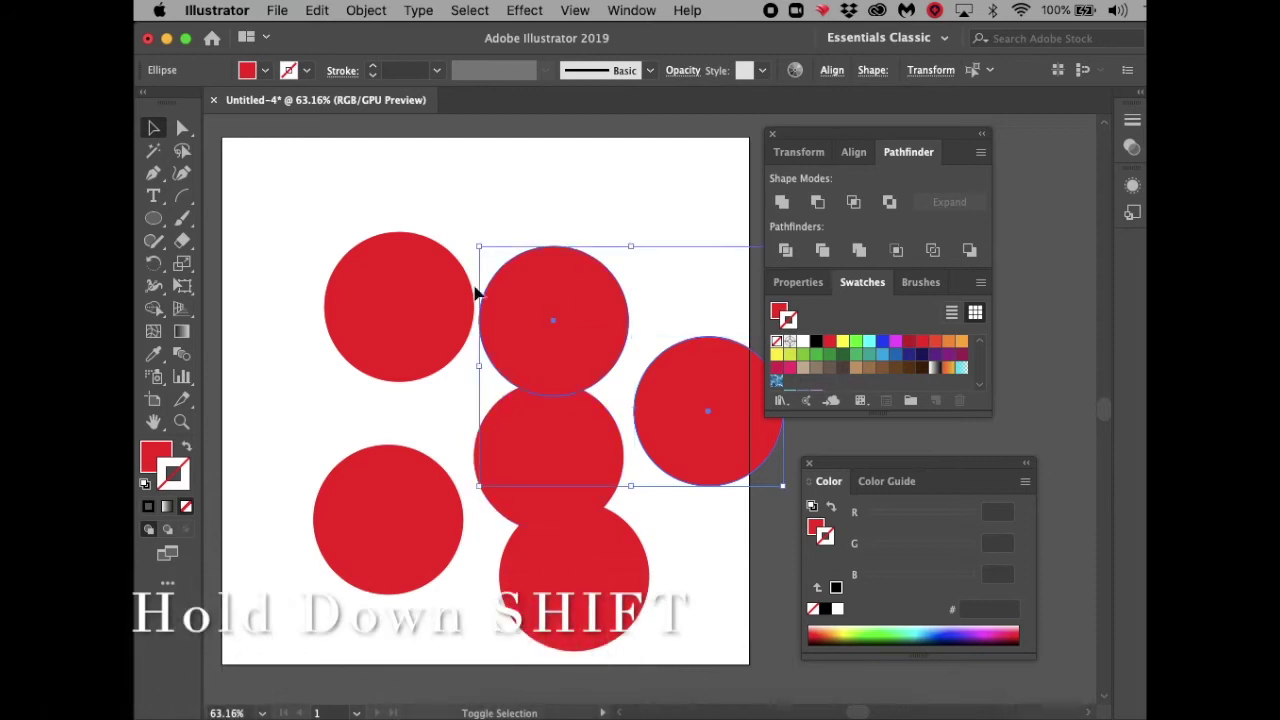
left_click(416, 293, "shift")
left_click(533, 422, "shift")
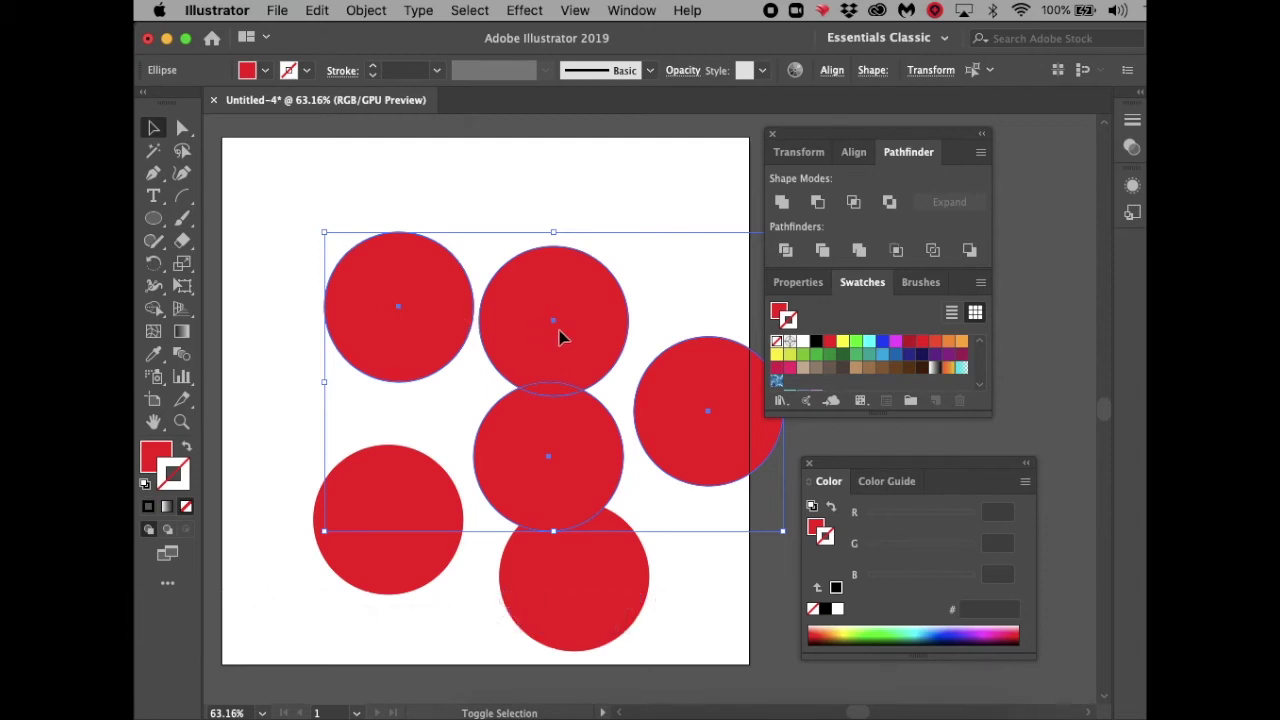
left_click(550, 457, "shift")
left_click_drag(558, 487, 690, 480)
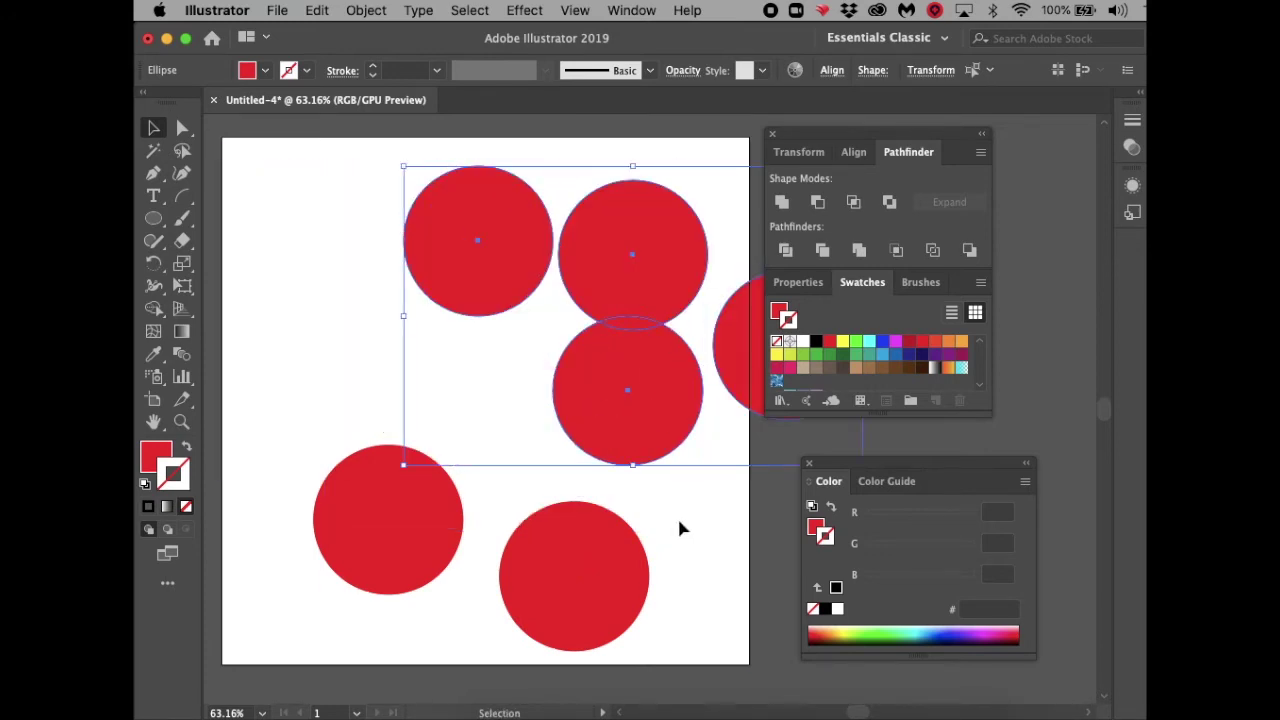
left_click(679, 521)
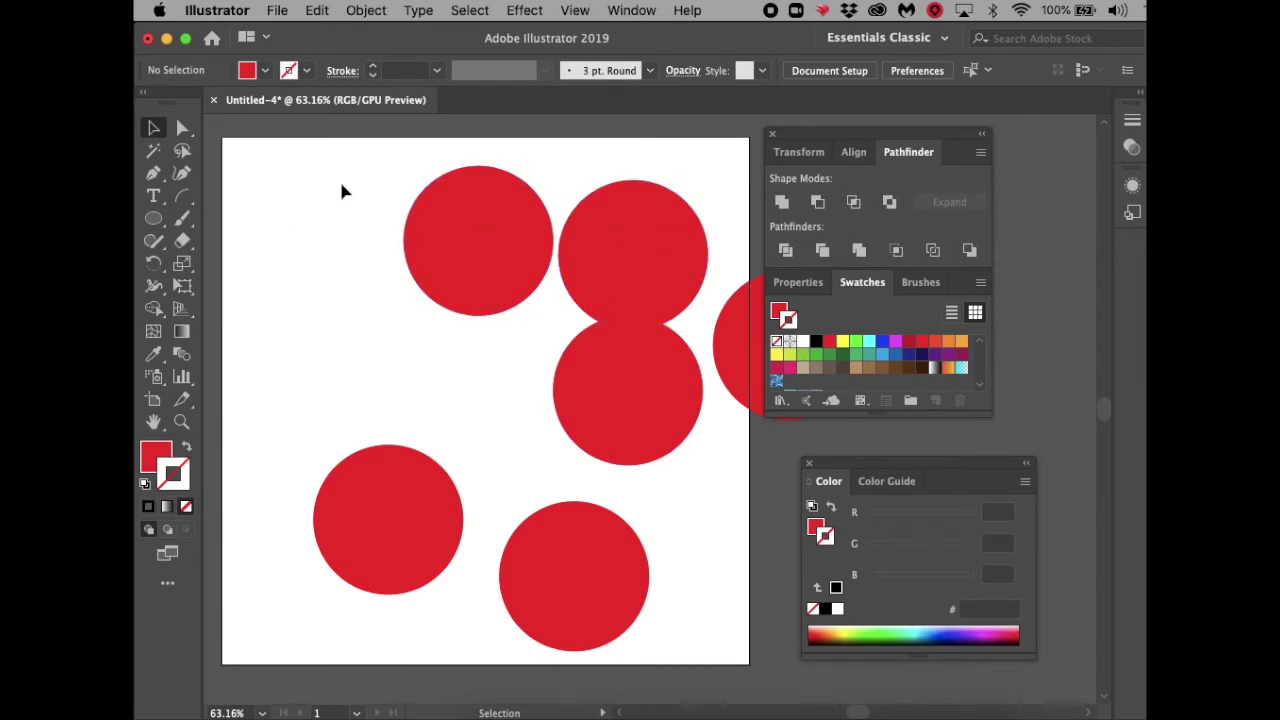
Select the two top circles and the one below them with a selection marquee, and toggle the lower one out of and into the selection.
left_click_drag(632, 235, 712, 262)
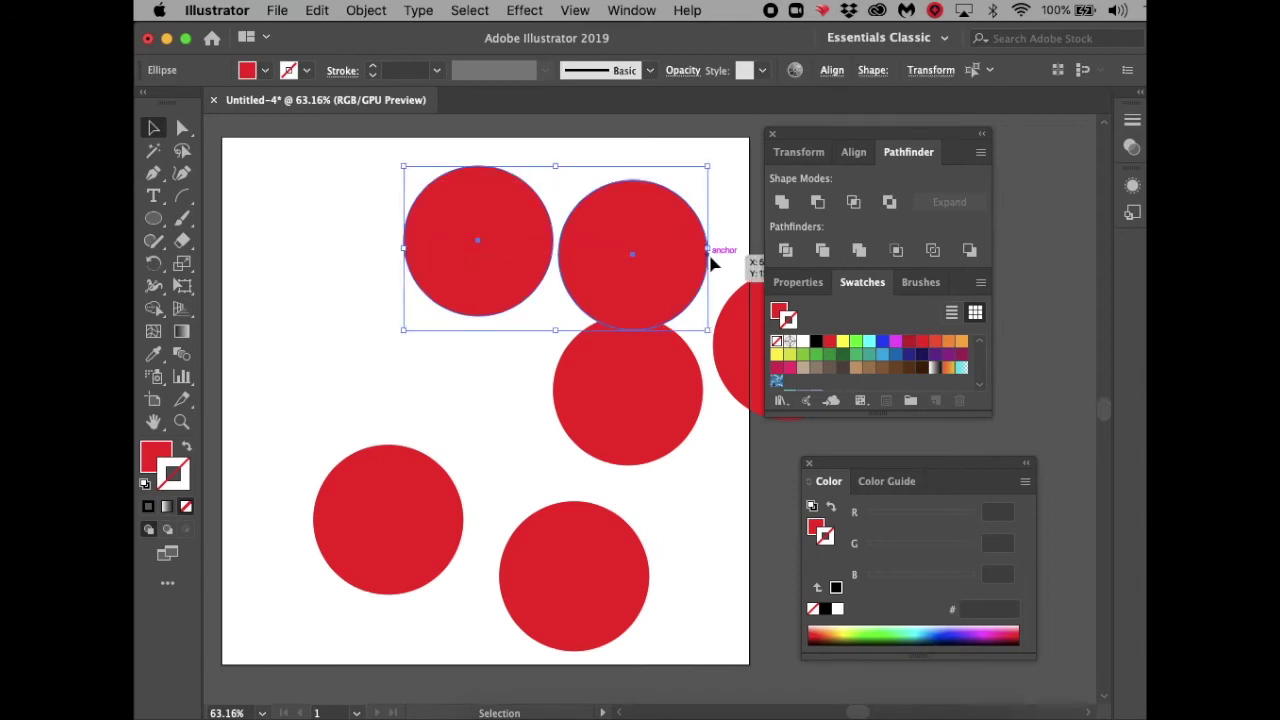
left_click(351, 249)
left_click_drag(384, 208, 655, 428)
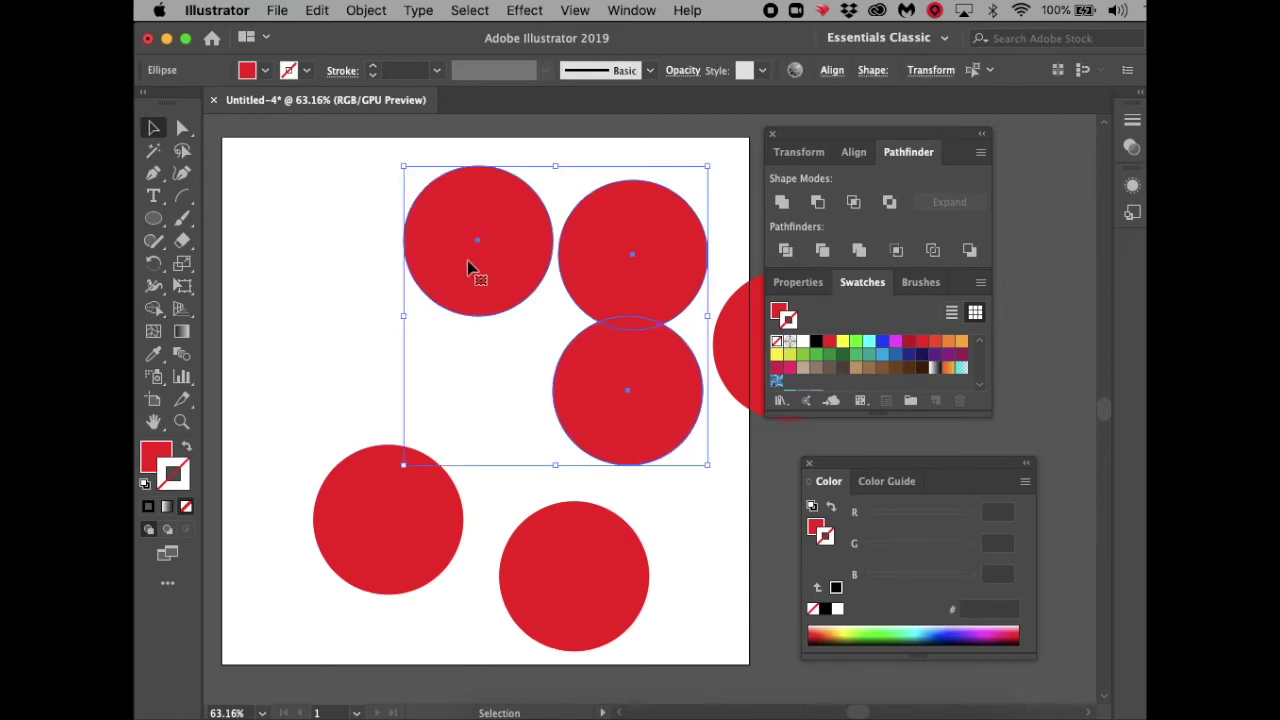
left_click(630, 396, "shift")
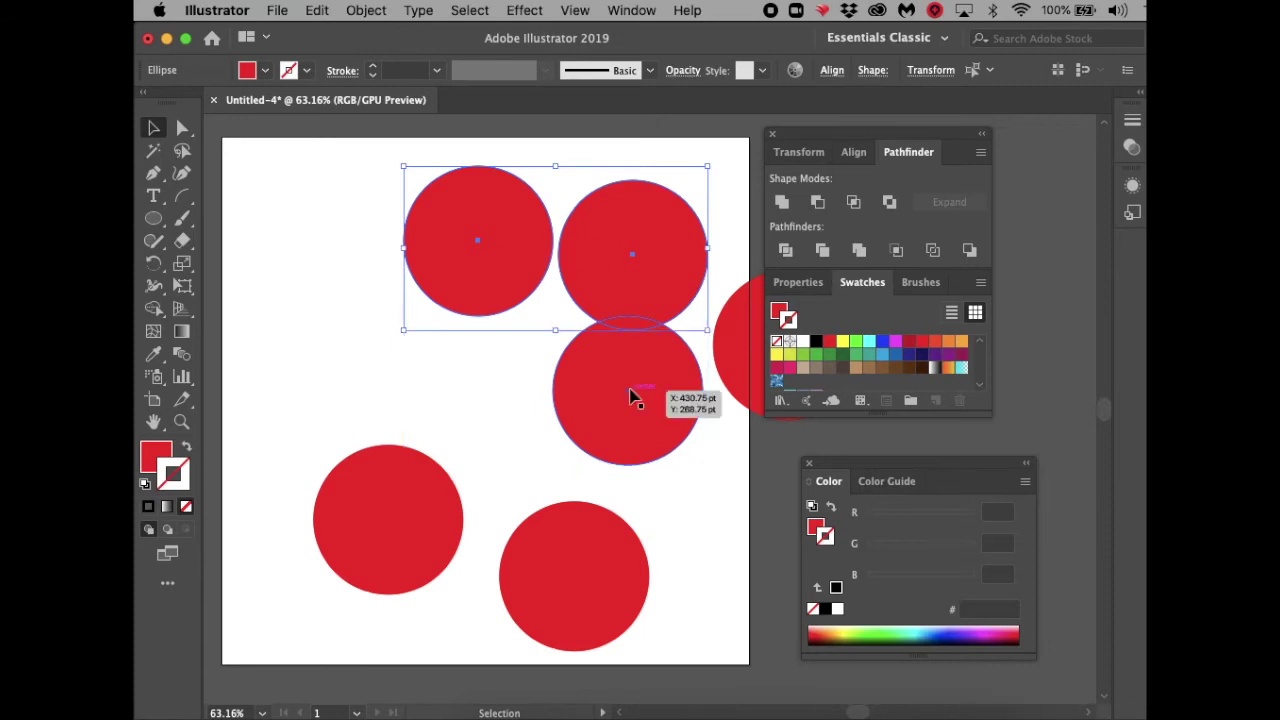
left_click(617, 395, "shift")
left_click(625, 398, "shift")
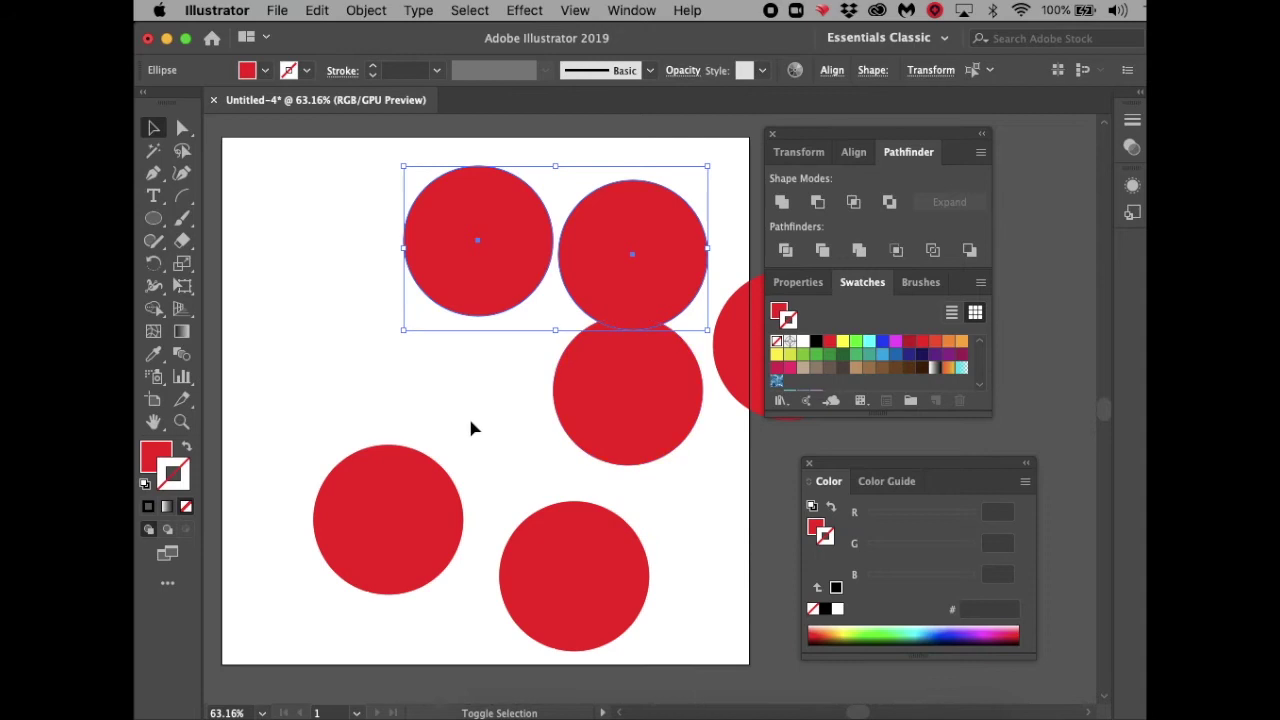
left_click(647, 396, "shift")
left_click(645, 400, "shift")
Draw a large circle outward from a centre point below the upper-left circle, and undo it together with all the other circles.
key("l")
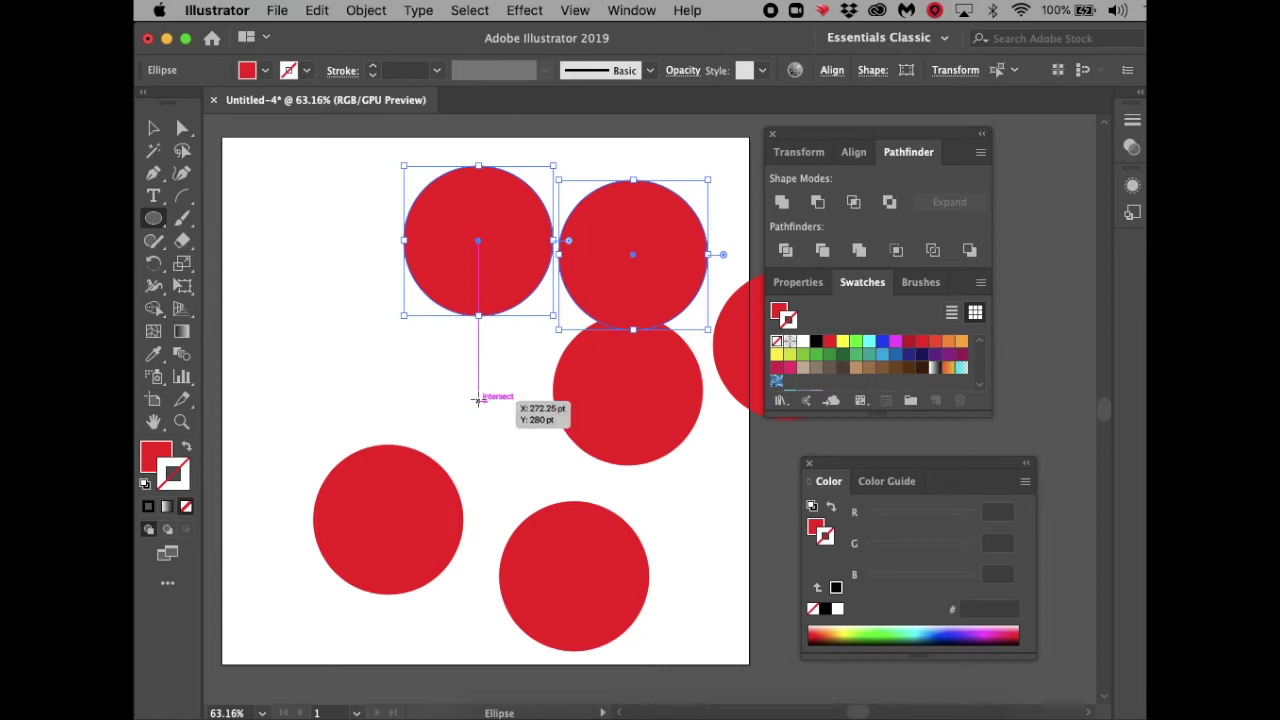
left_click_drag(478, 400, 627, 526)
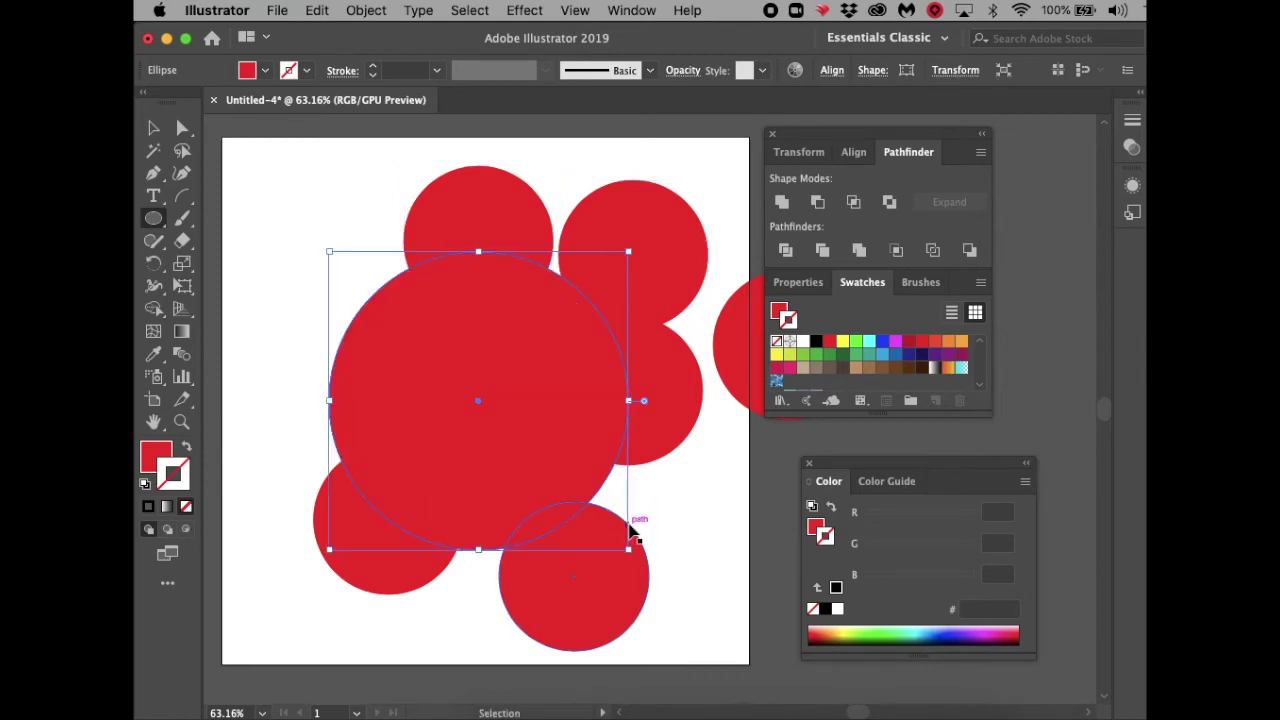
key("super+z")
key("super+z")
key("super+z")
key("super+z")
key("super+z")
key("super+z")
key("super+z")
key("super+z")
key("super+z")
key("super+z")
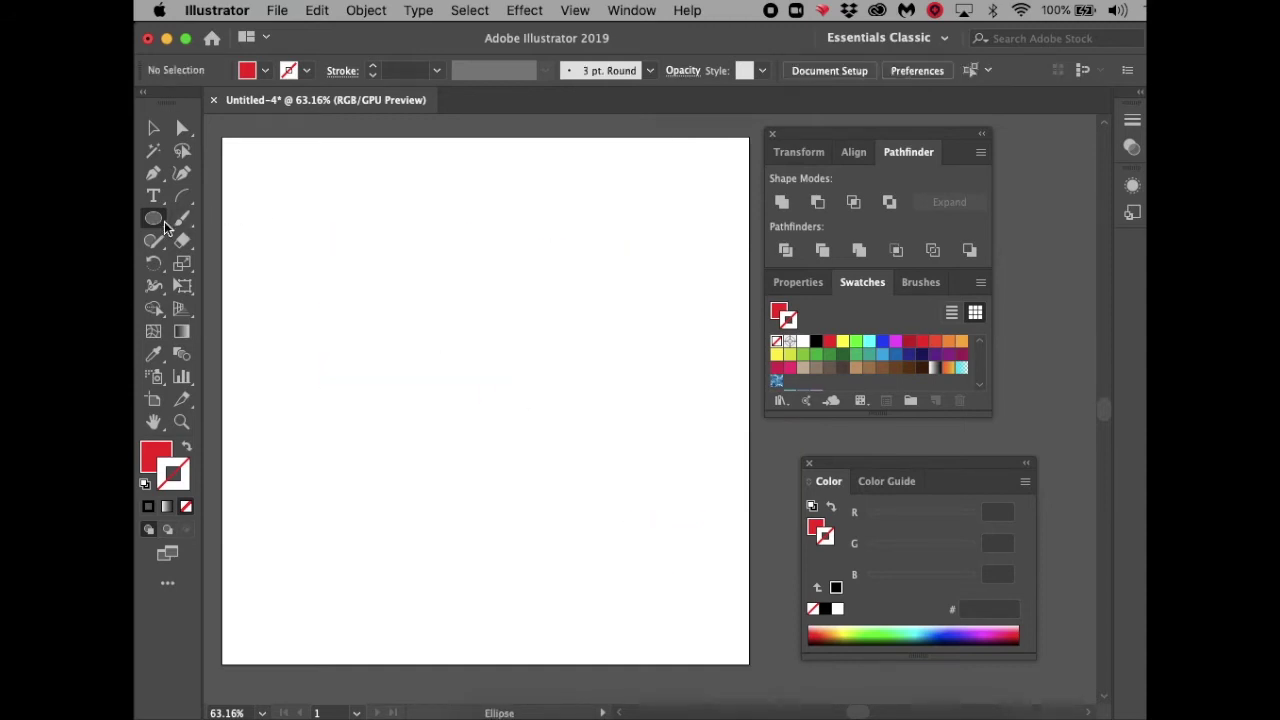
Draw a large red ellipse from corner to corner, delete it, and try a red circle grown from the artboard's centre, deleting that too.
left_click_drag(336, 257, 622, 552)
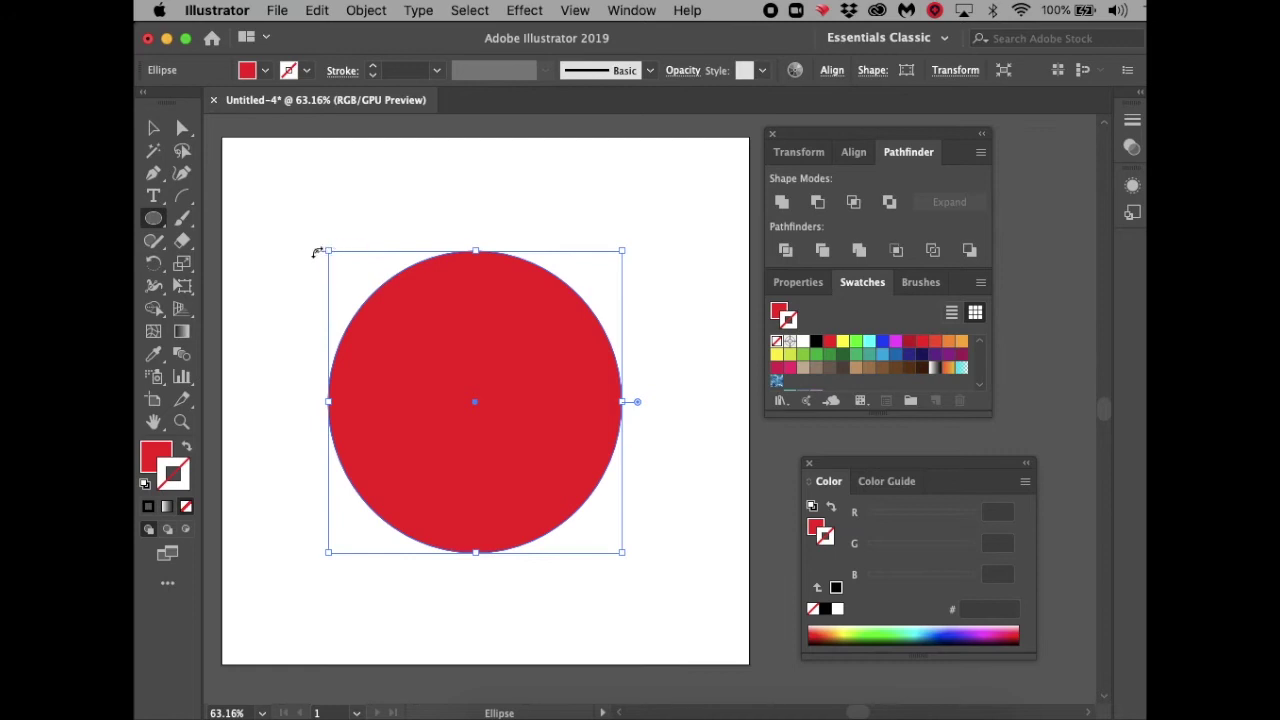
key("Delete")
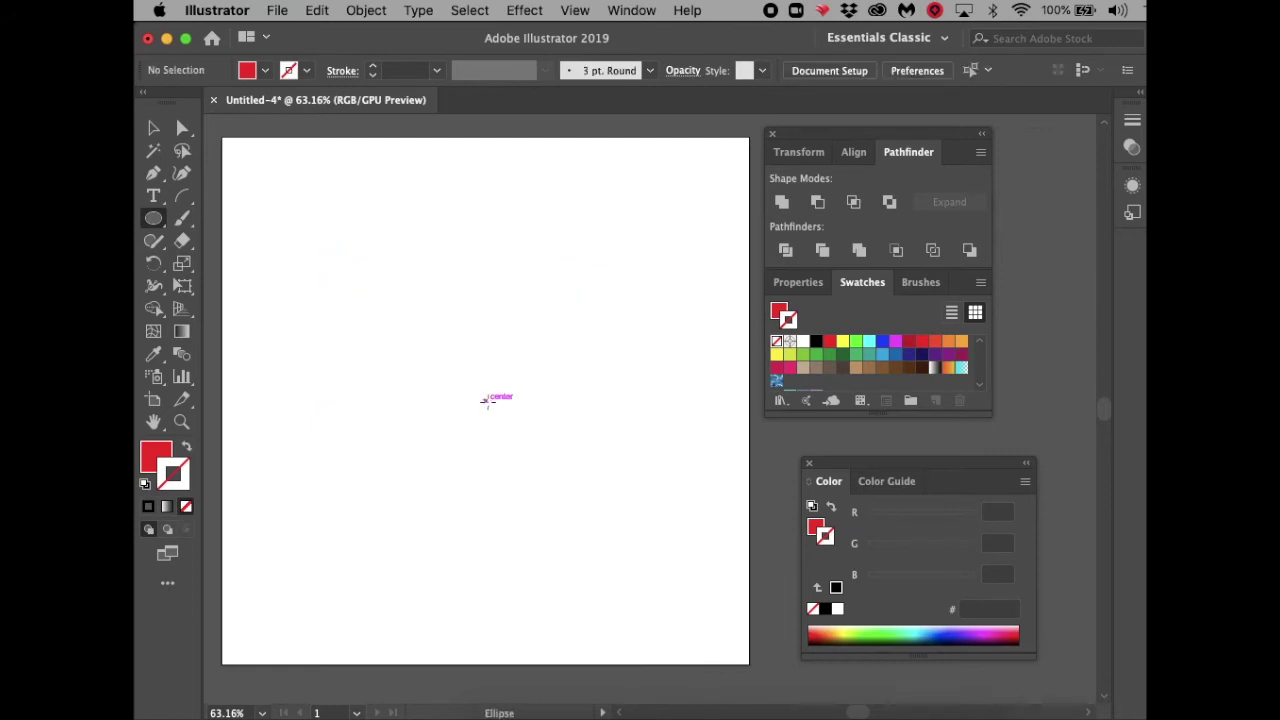
left_click_drag(487, 401, 668, 268)
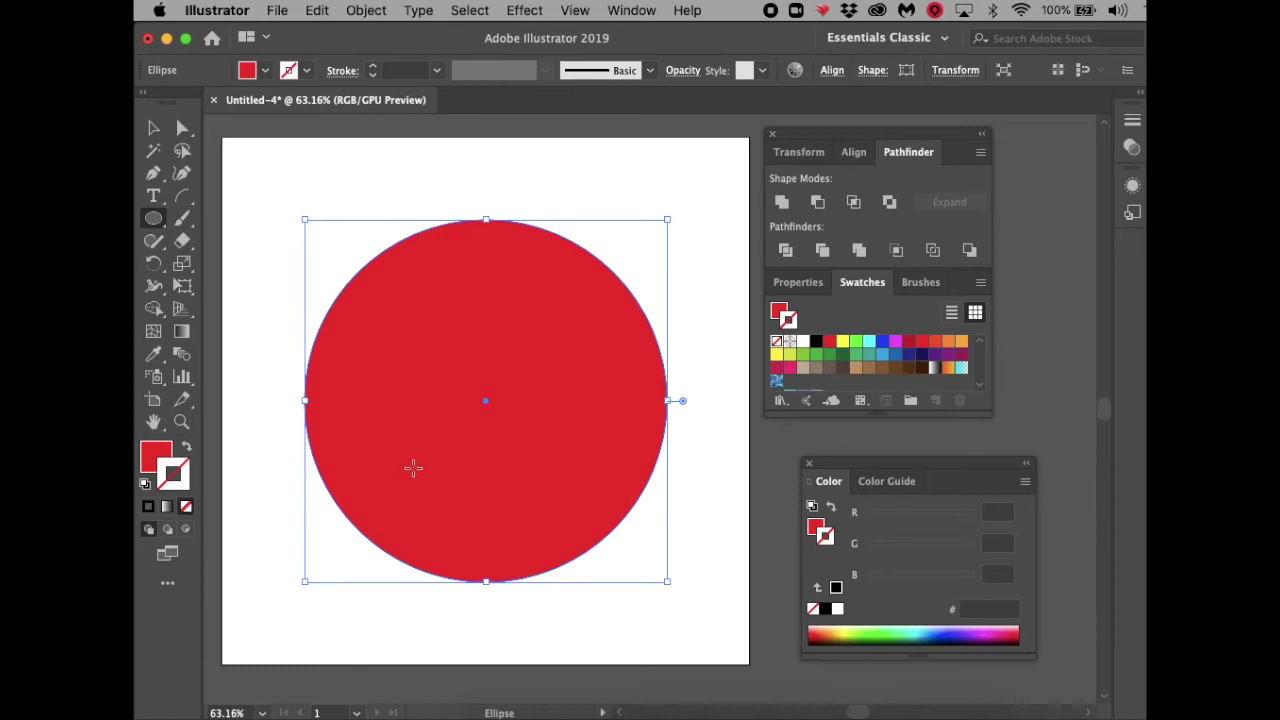
left_click(153, 130)
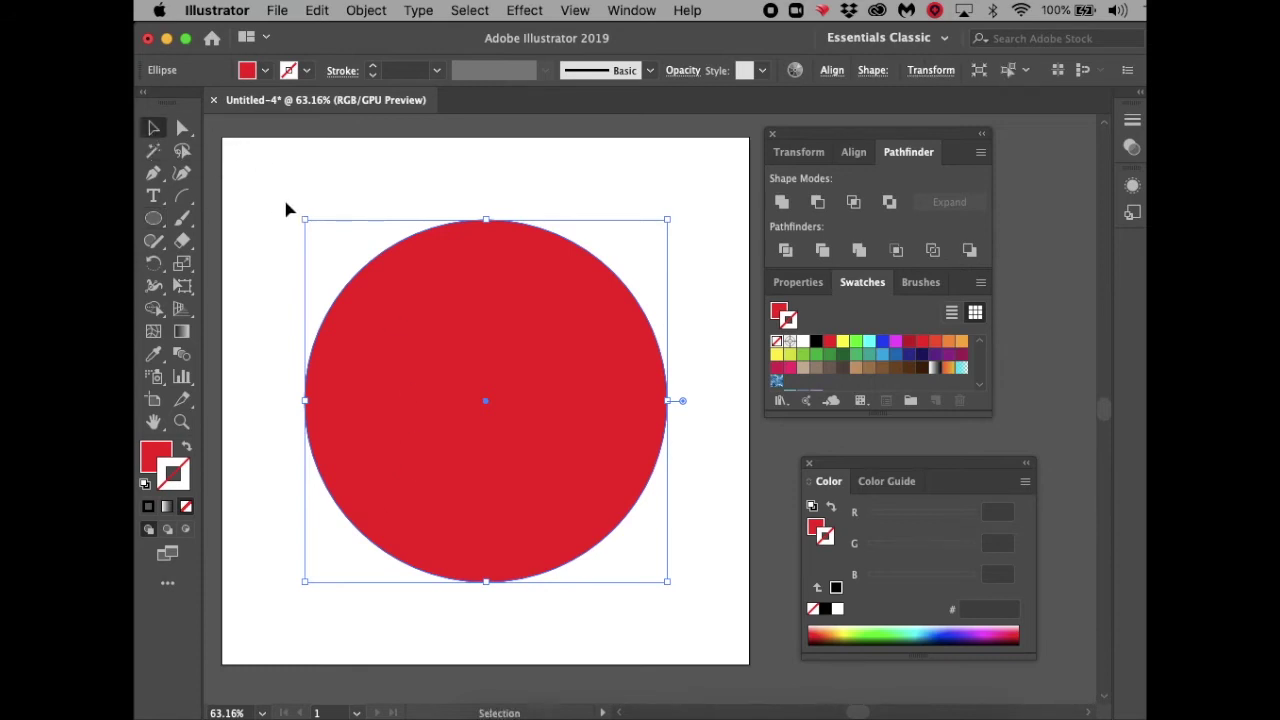
key("Delete")
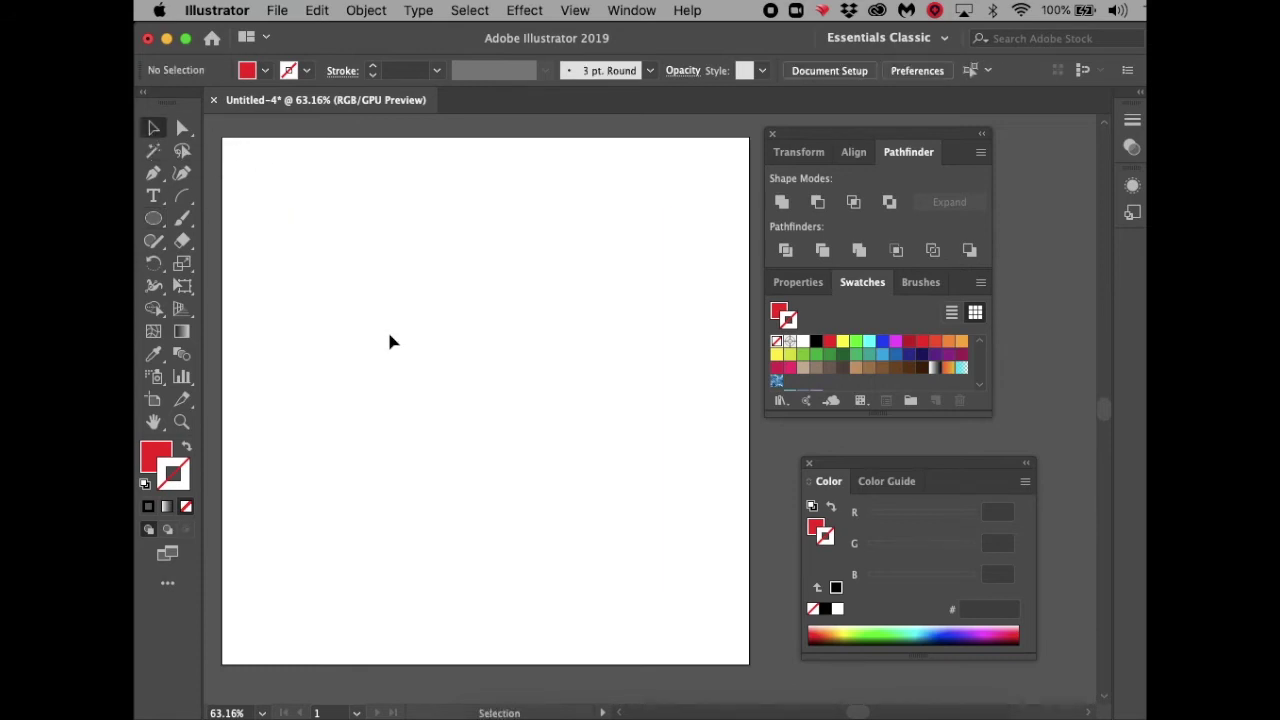
Draw a red circle from its upper-left corner with equal proportions and undo it.
left_click(153, 218)
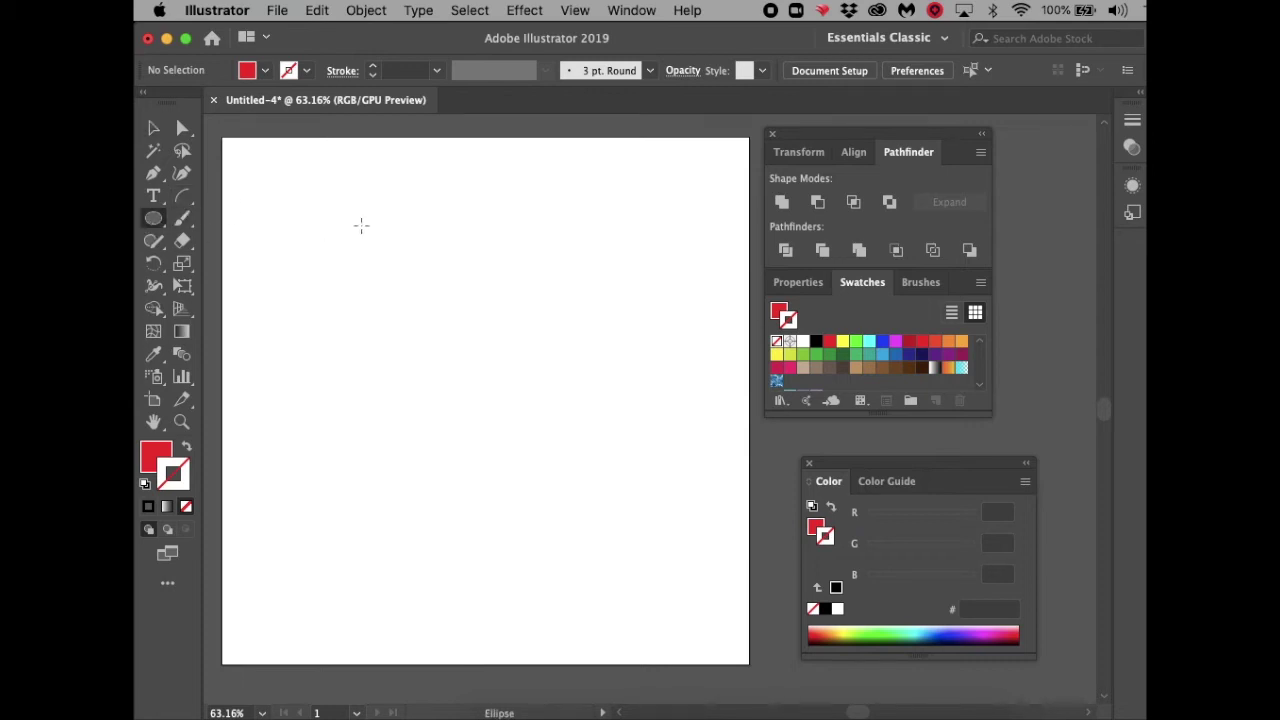
left_click_drag(377, 223, 677, 496)
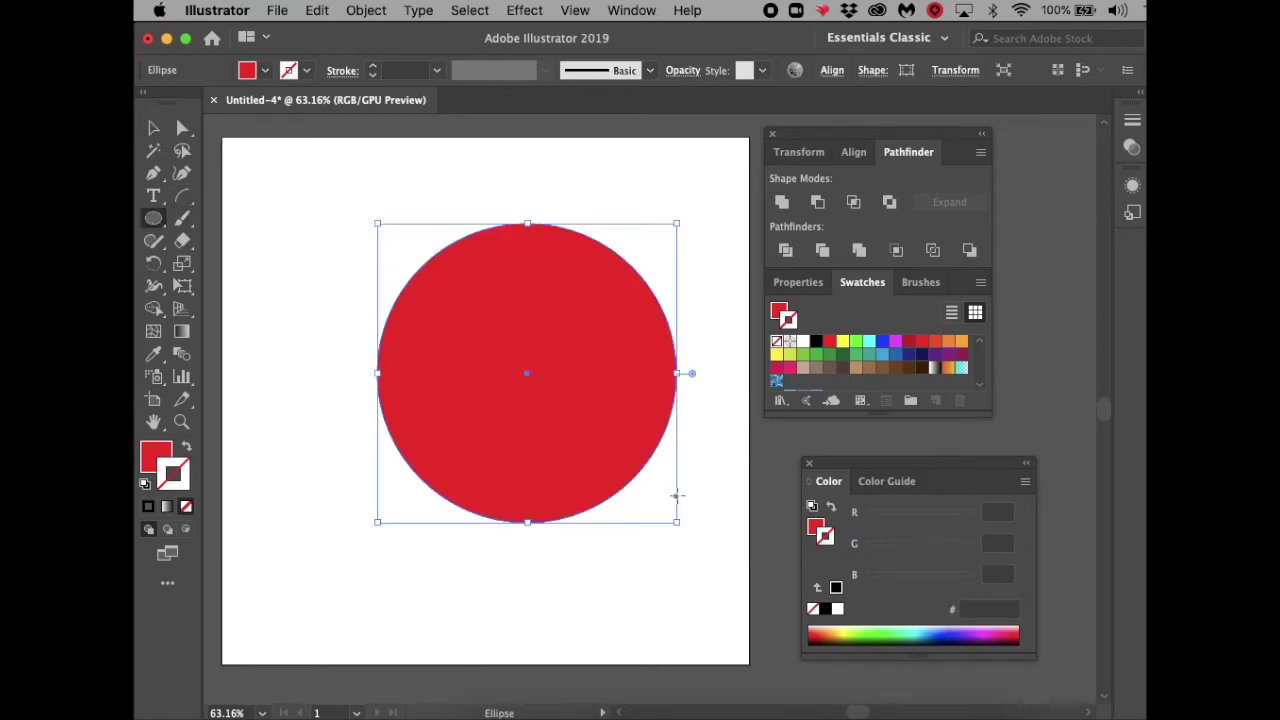
key("super+z")
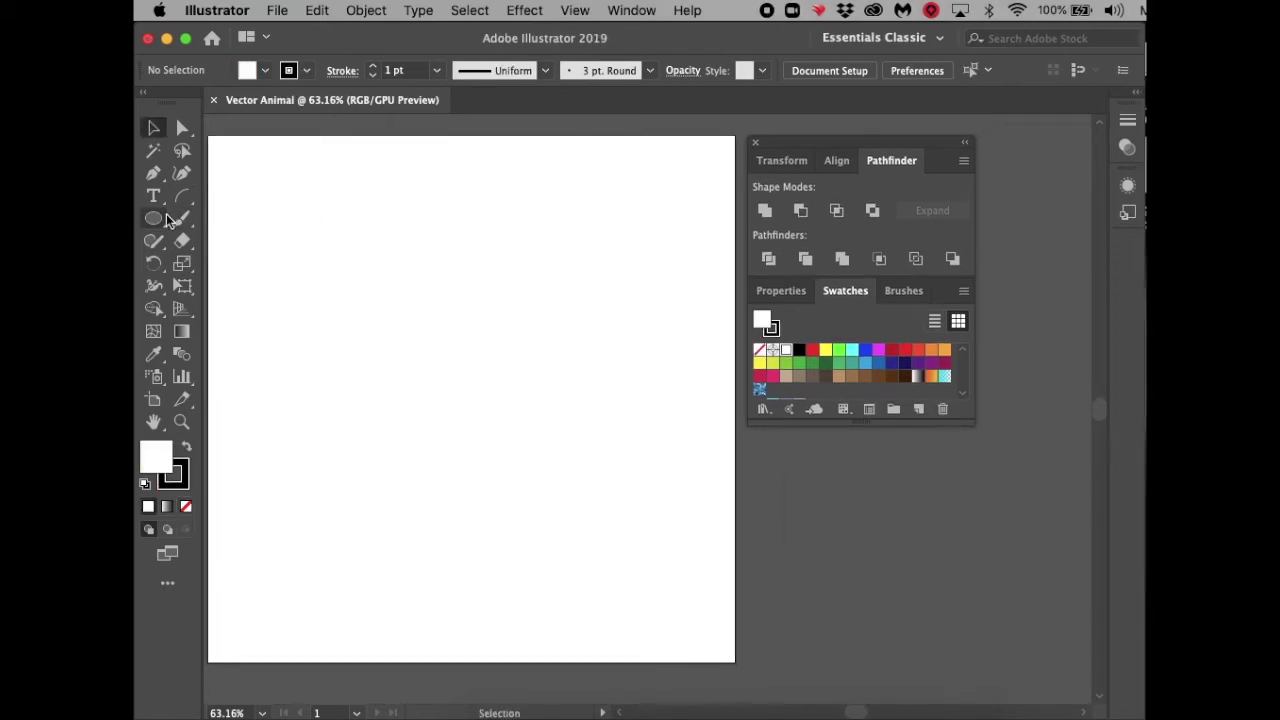
left_click(155, 222)
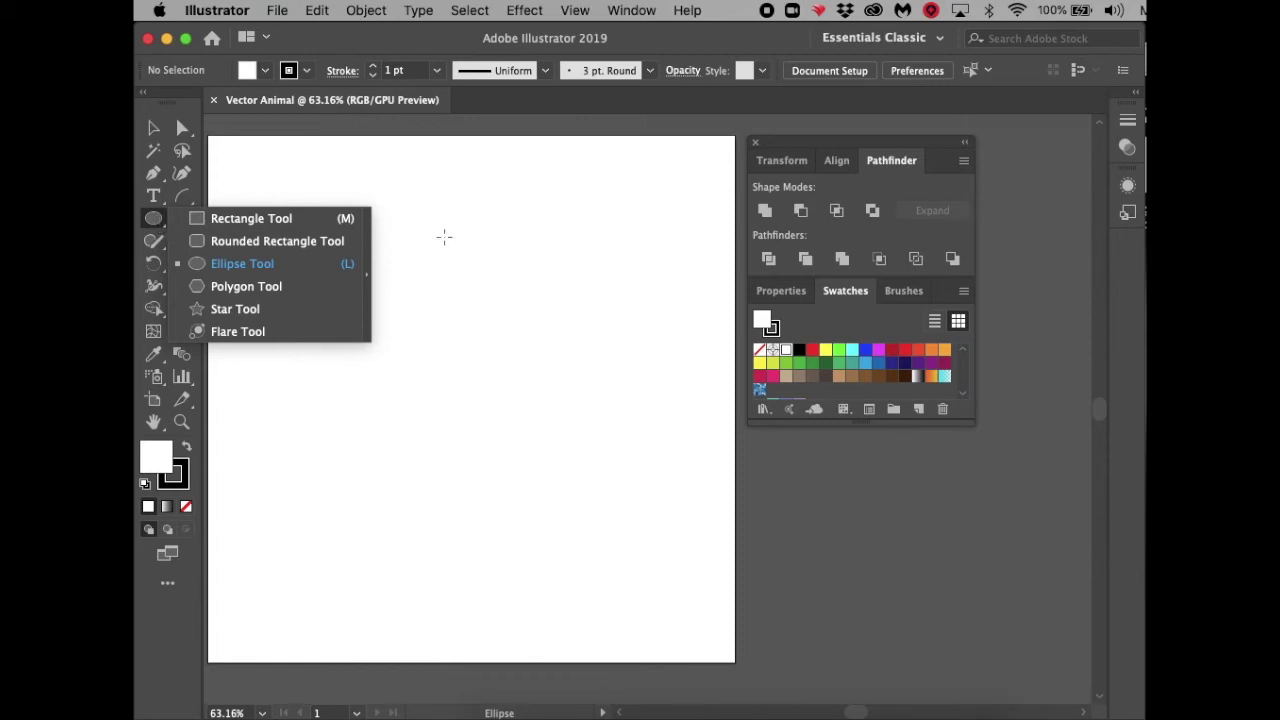
left_click(486, 337)
left_click(327, 231)
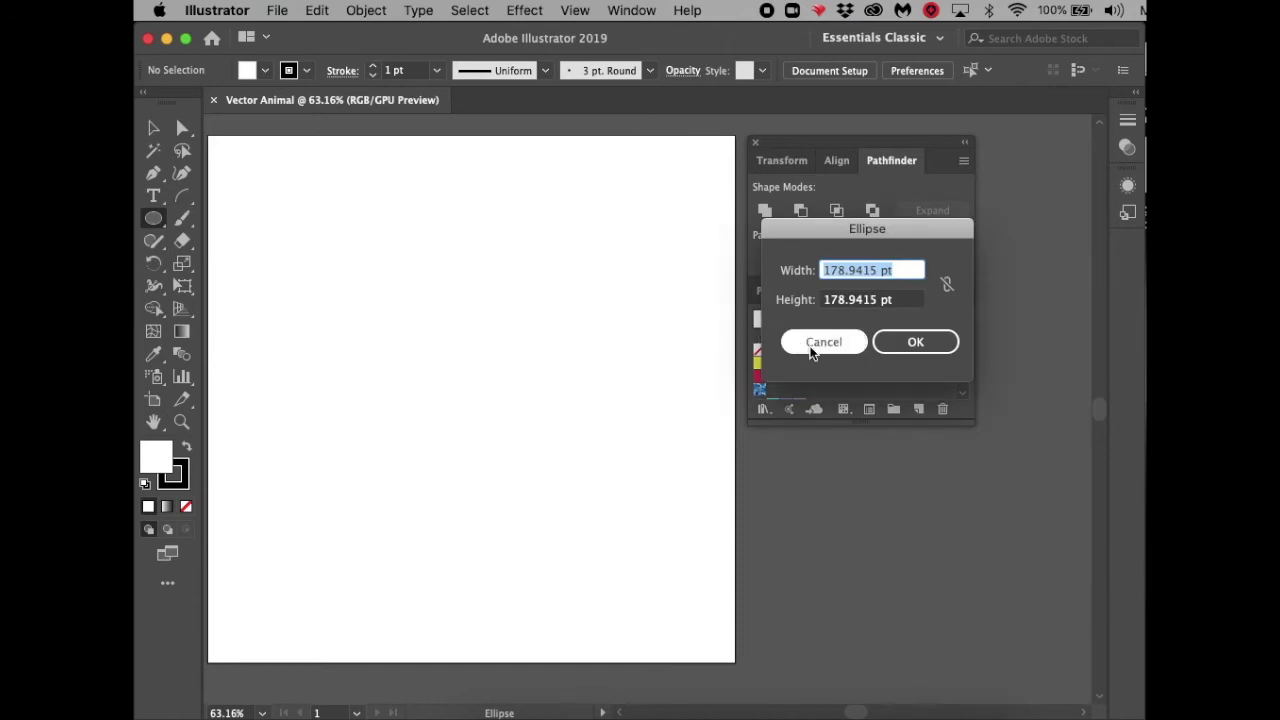
left_click_drag(858, 228, 536, 264)
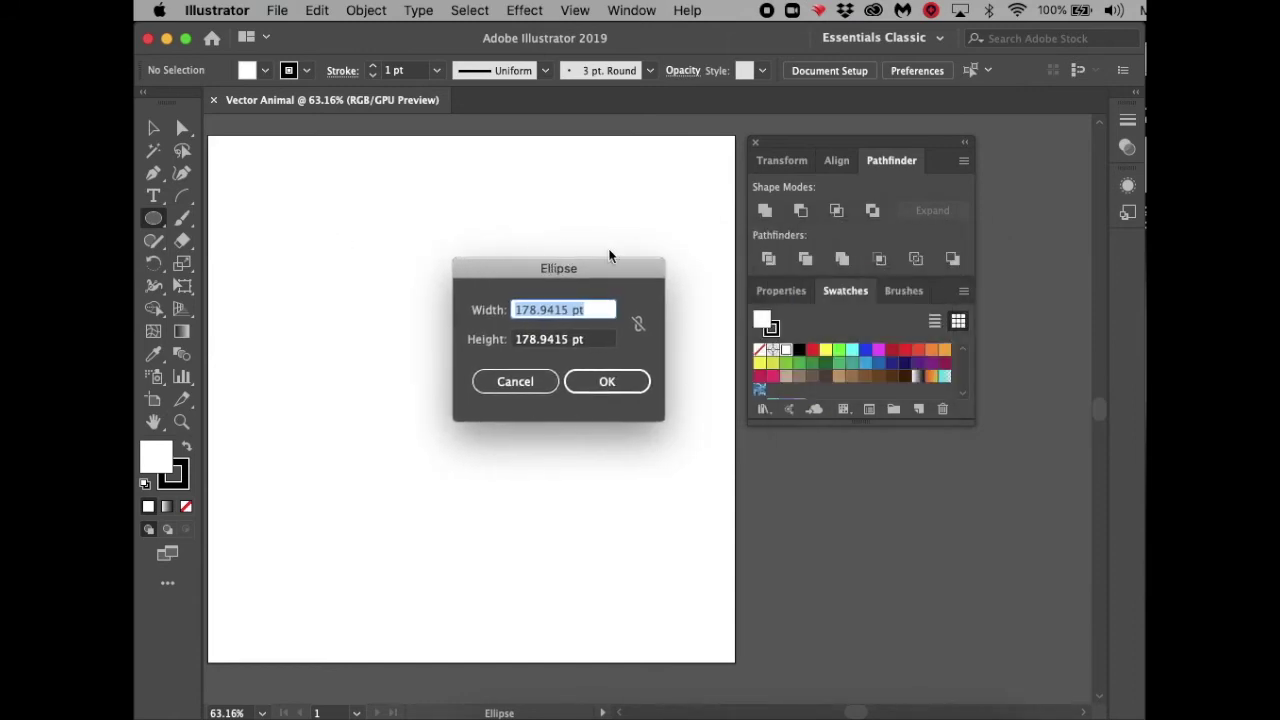
left_click(527, 377)
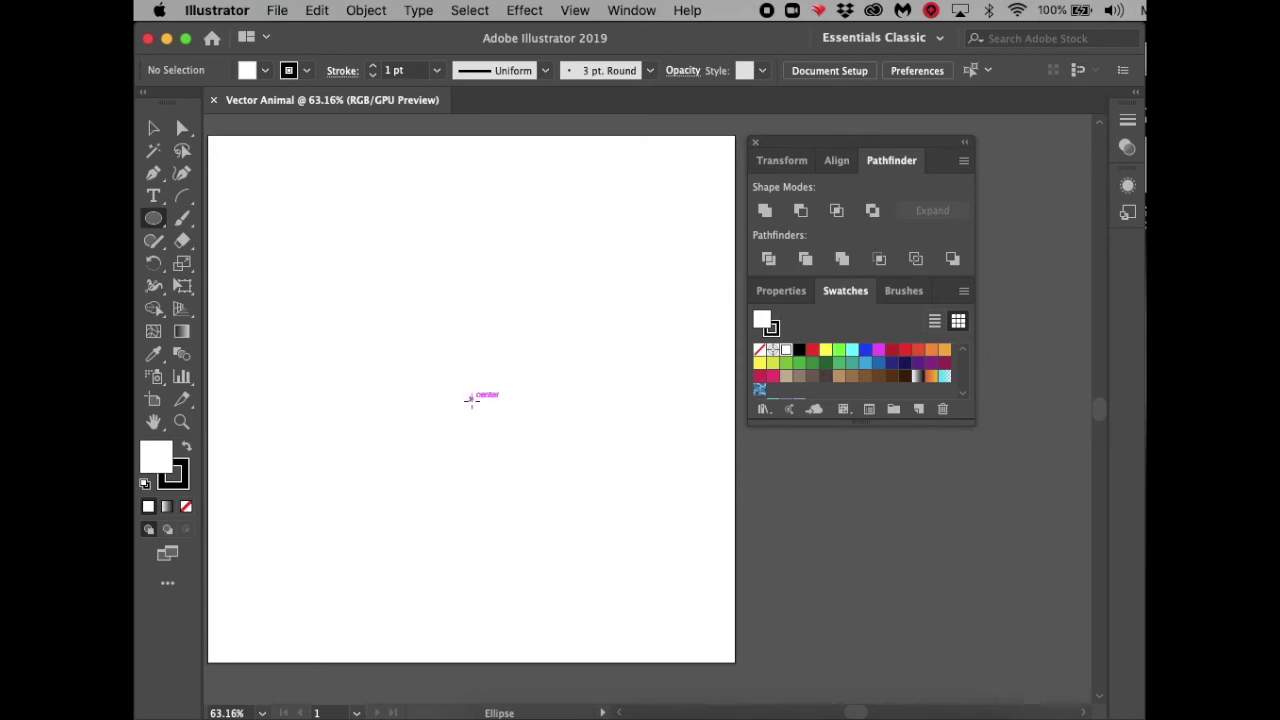
Draw a head circle outward from the artboard's centre and a small upright oval ear overlapping its upper-left edge with the Ellipse tool.
left_click_drag(471, 399, 586, 469)
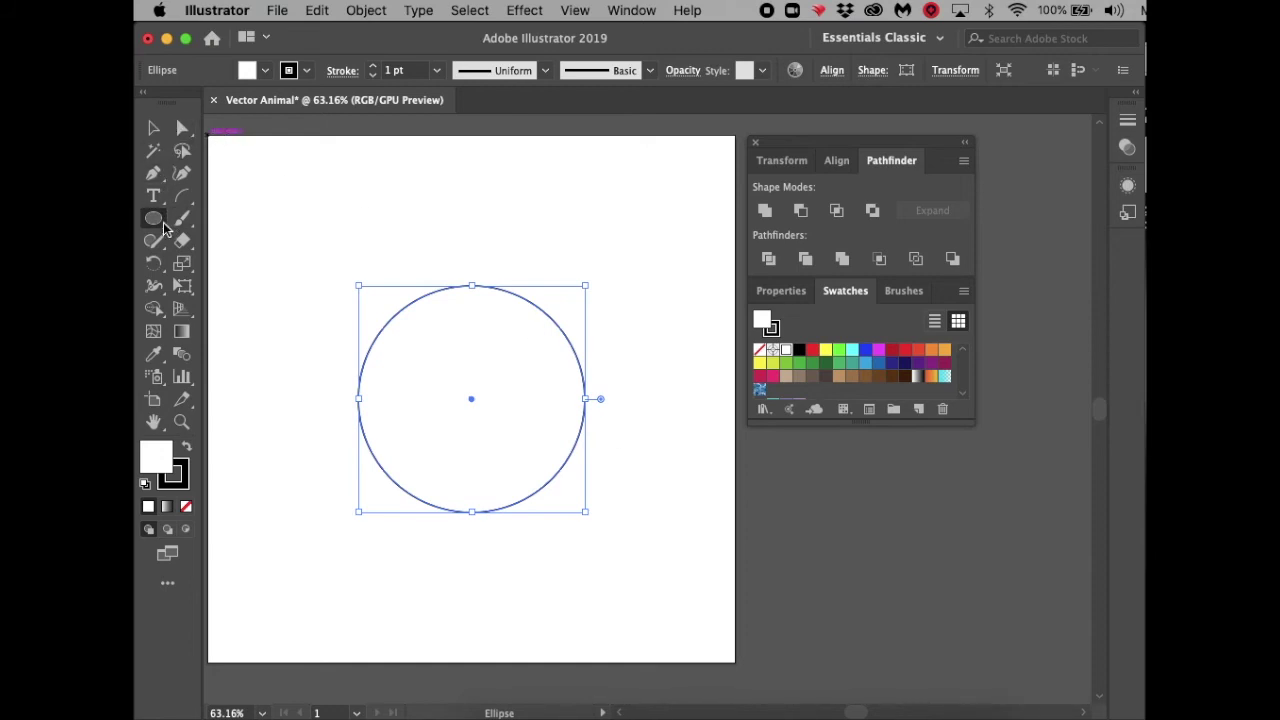
left_click_drag(367, 270, 439, 362)
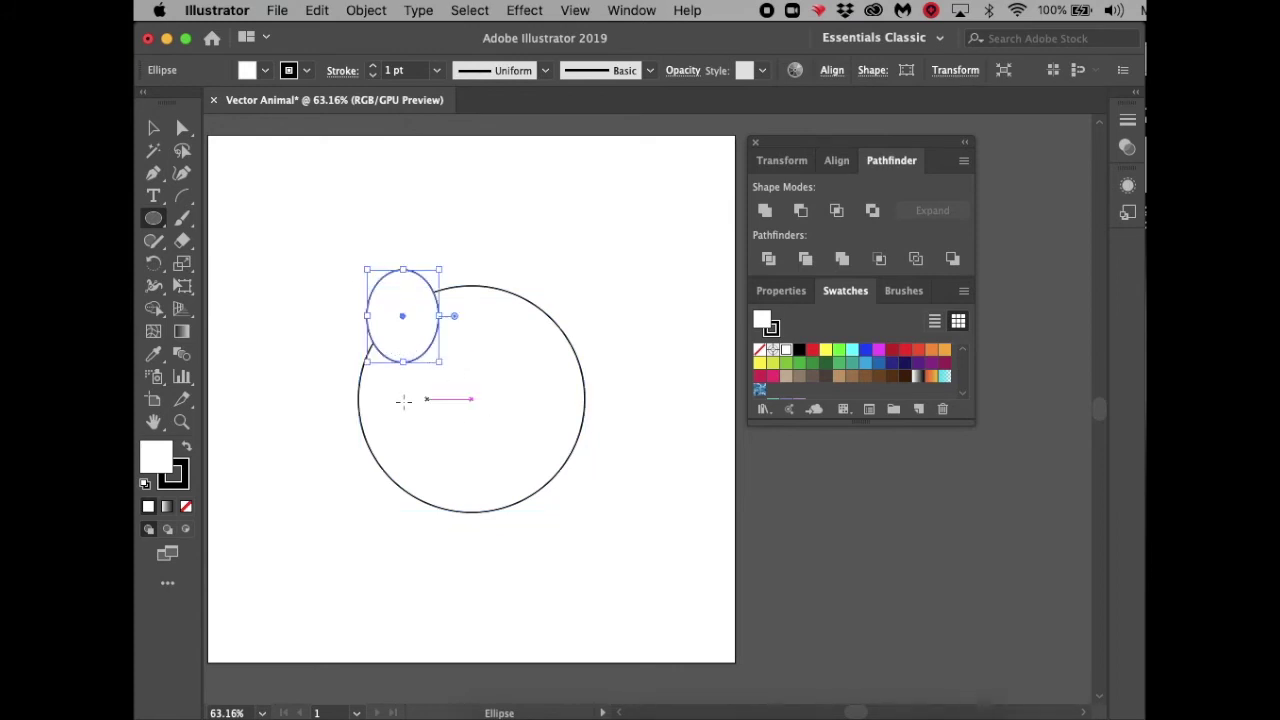
Draw an upright oval eye patch inside the left half of the head circle and rotate it clockwise.
left_click_drag(471, 344, 381, 460)
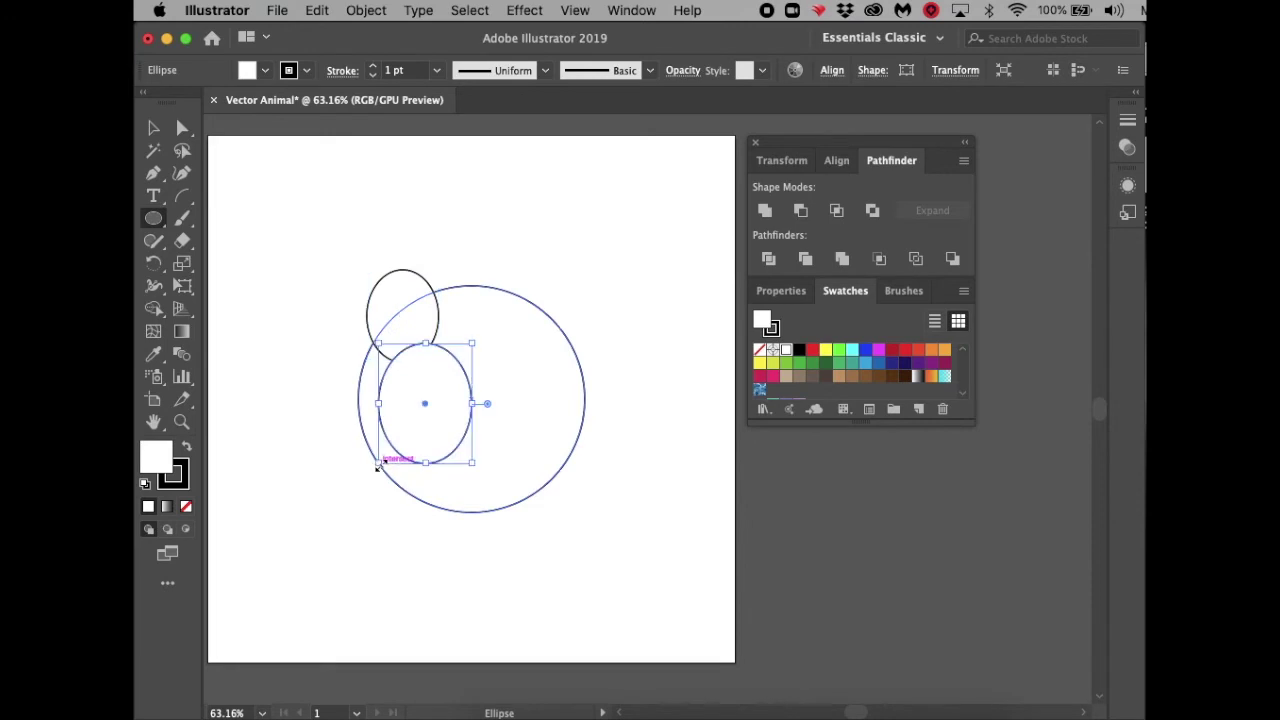
left_click_drag(645, 196, 697, 313)
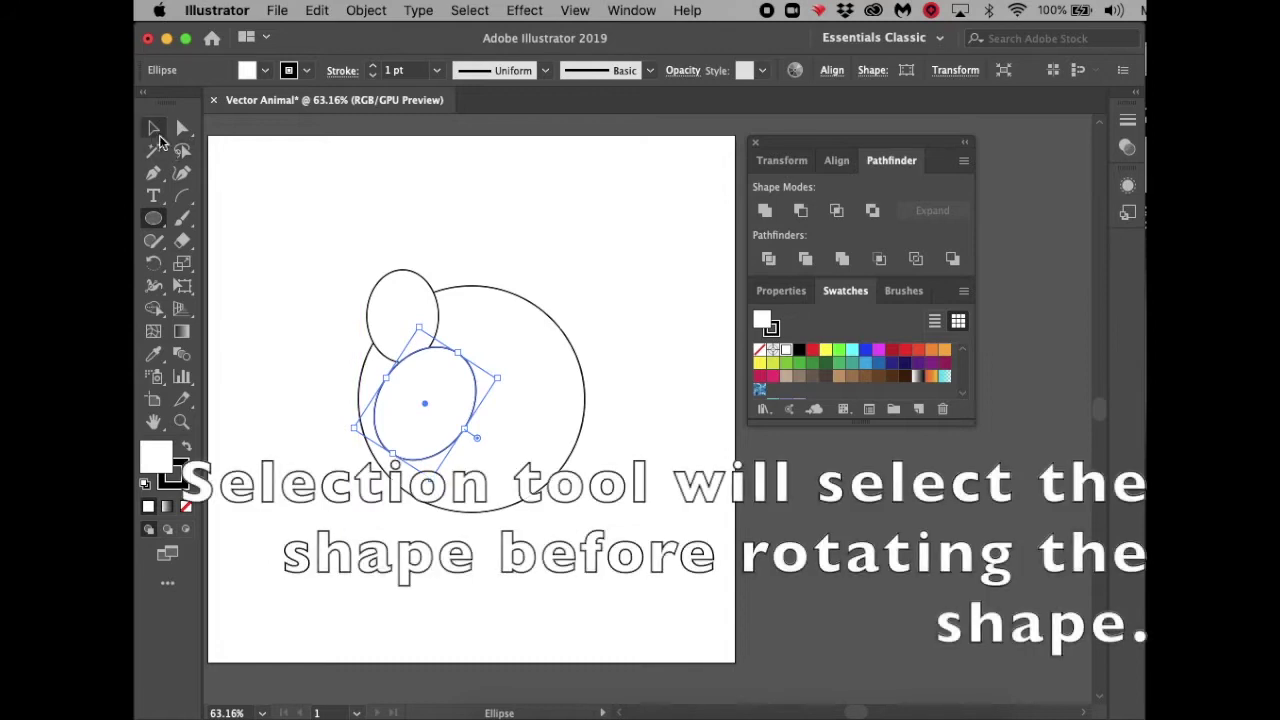
Move the ear oval slightly upward and rotate it counterclockwise so it leans away from the head.
left_click(153, 128)
left_click_drag(388, 298, 389, 289)
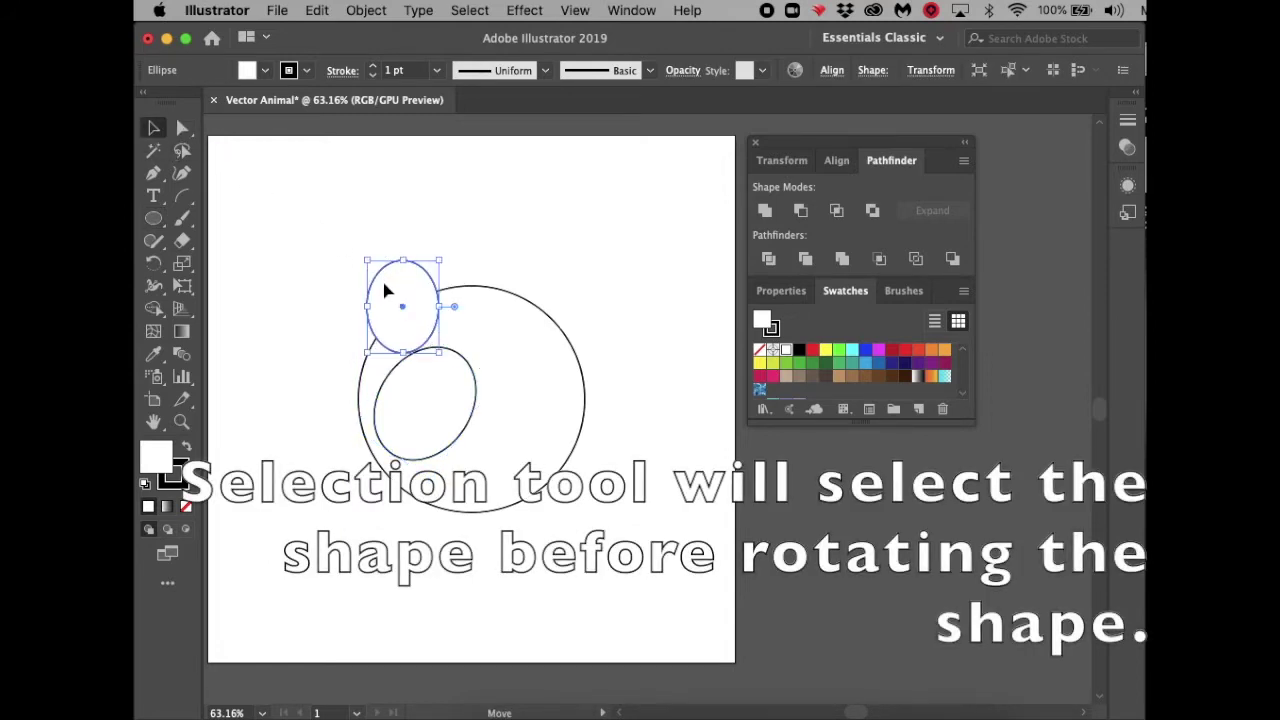
left_click_drag(449, 253, 416, 227)
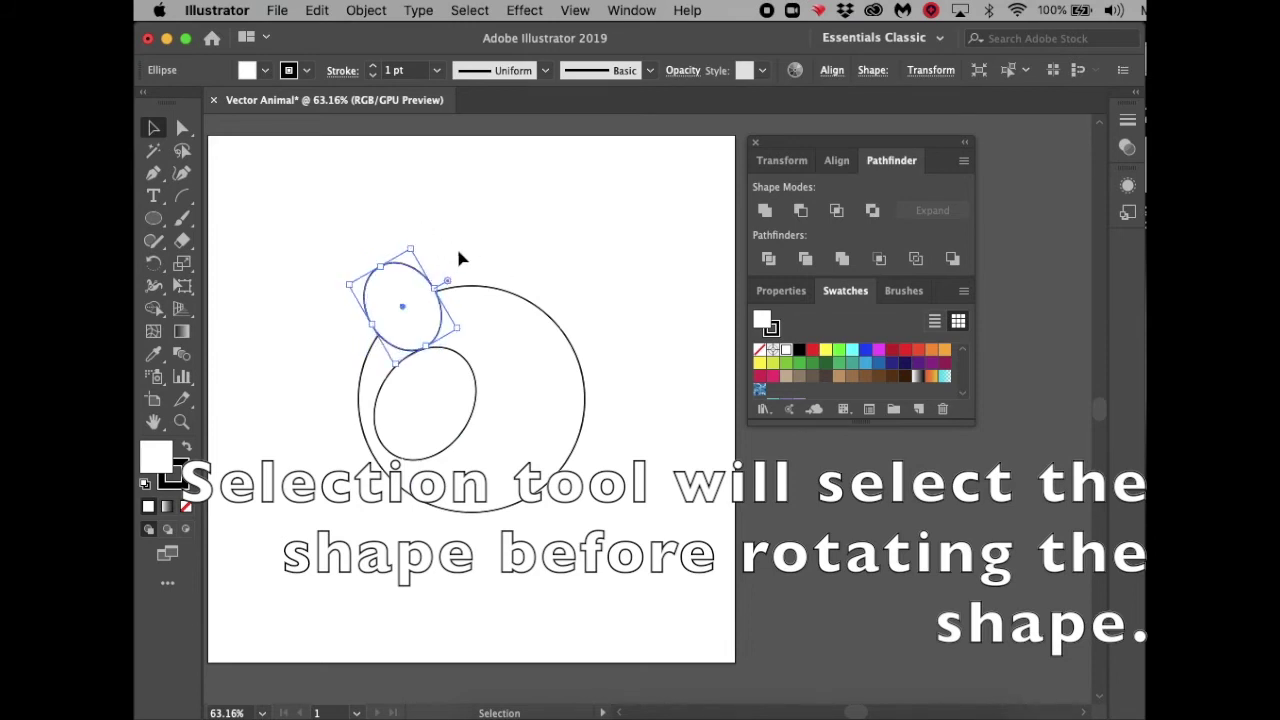
Send the ear oval to the back behind the head circle and move it down and left along the head's edge.
right_click(390, 290)
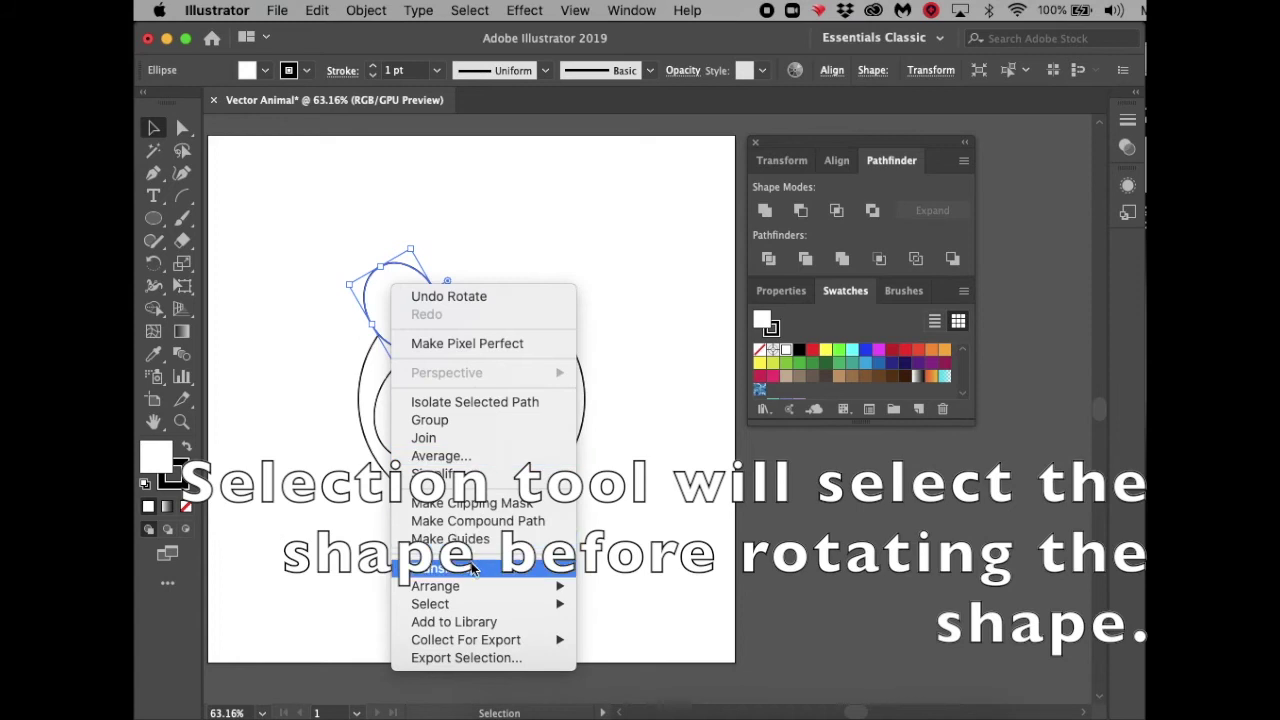
left_click(643, 586)
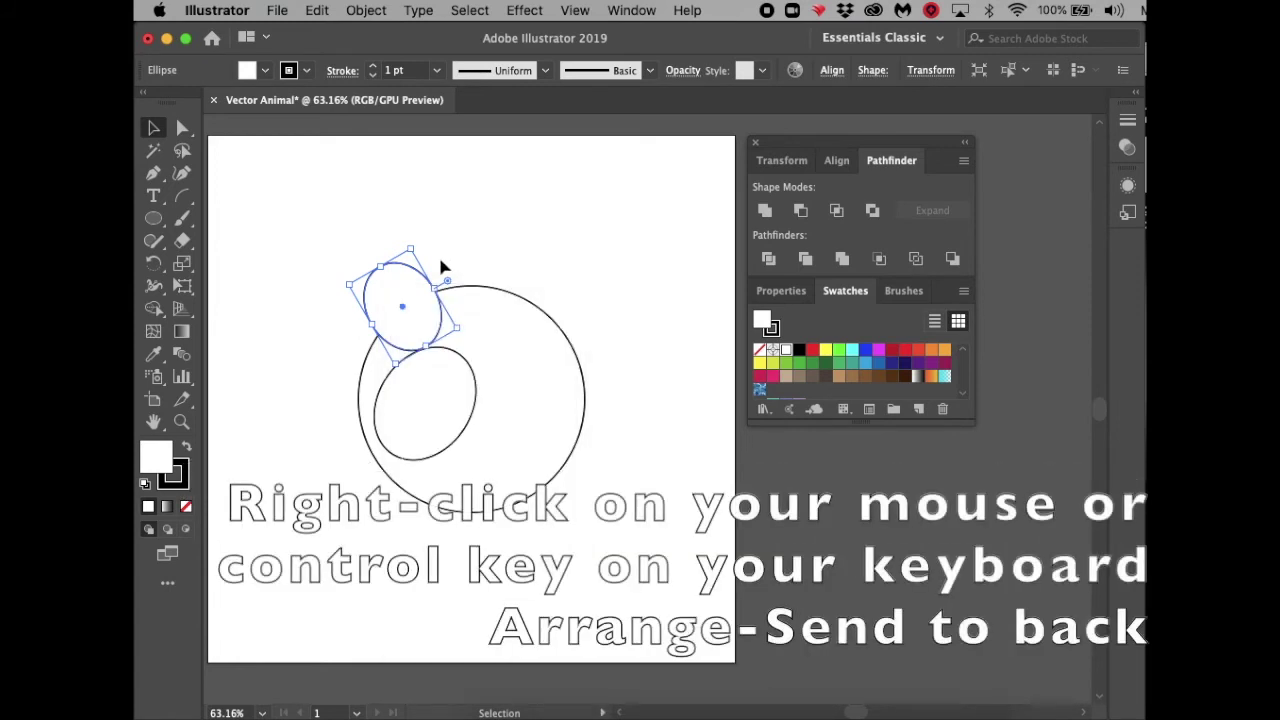
right_click(392, 287)
mouse_move(475, 604)
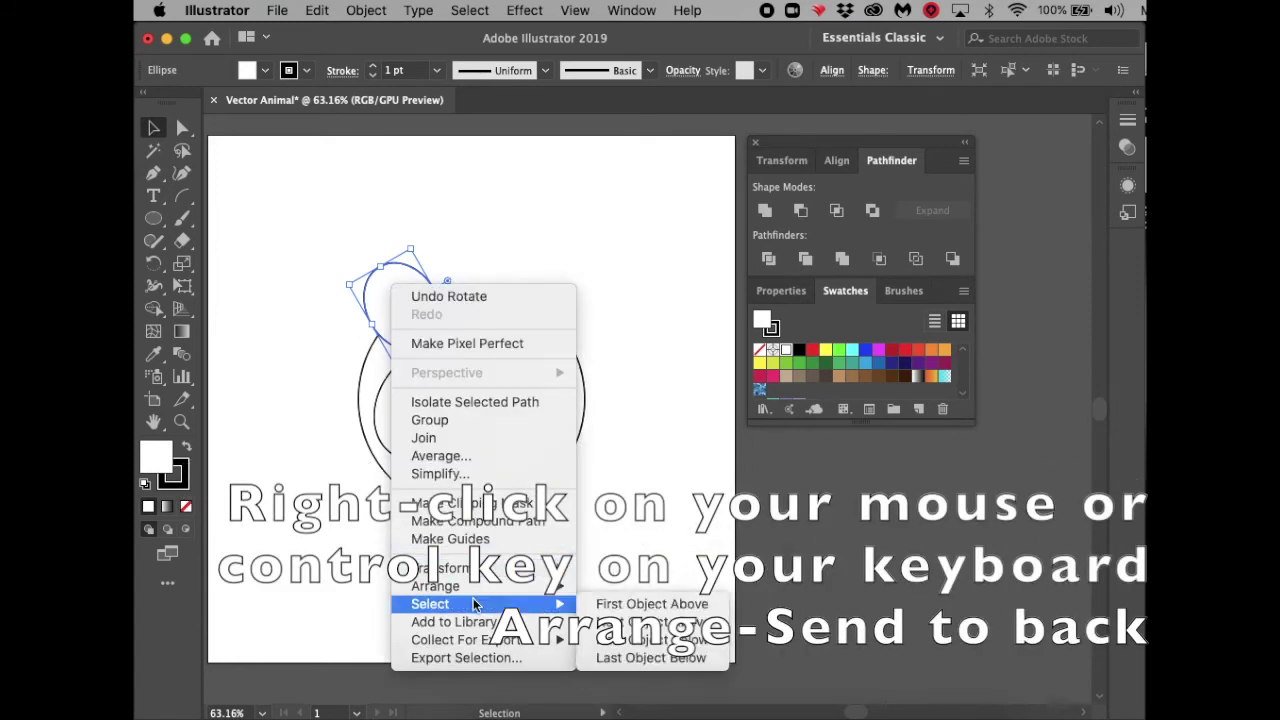
left_click(630, 641)
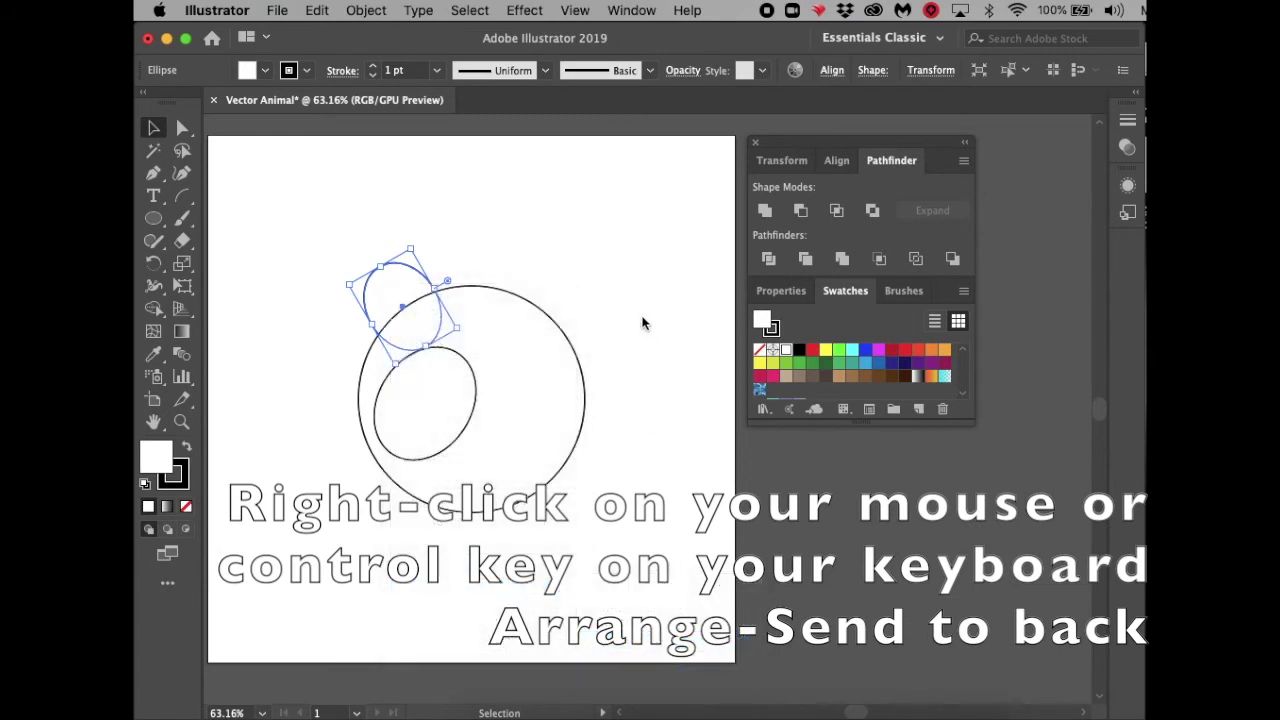
left_click(640, 310)
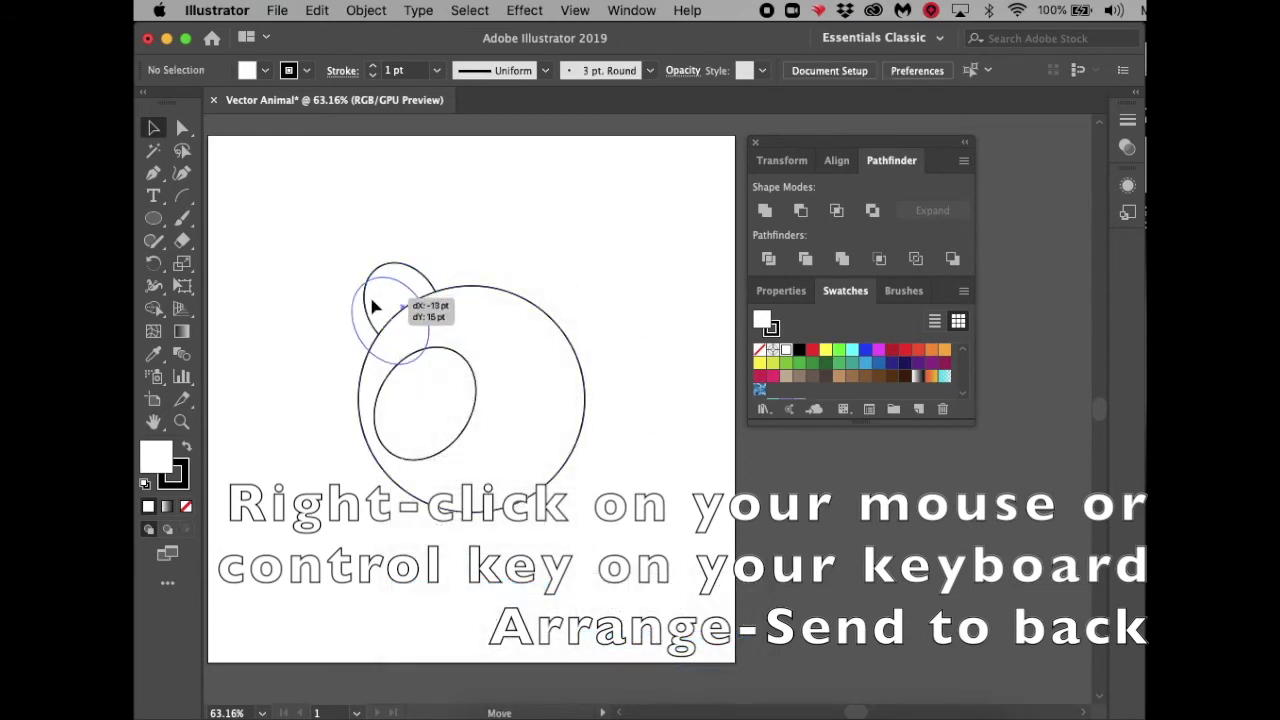
left_click(512, 242)
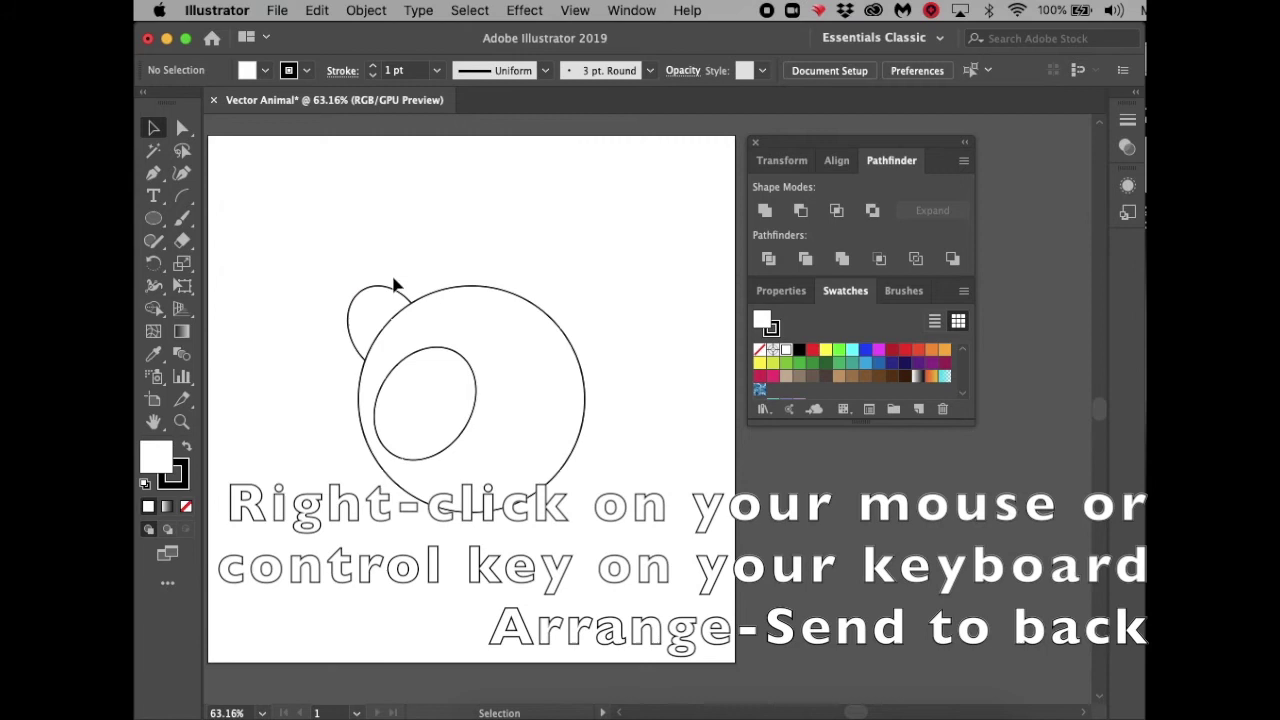
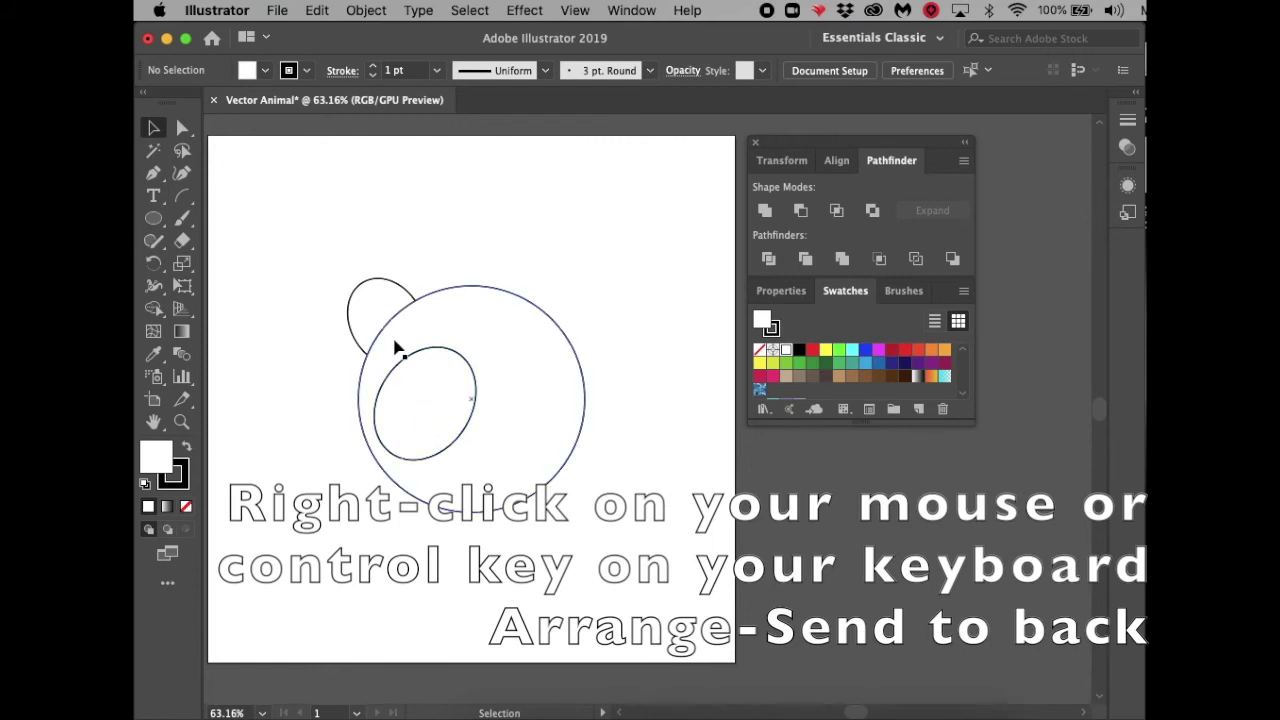
Draw a small eye circle inside the left eye patch and a tiny highlight circle within its left edge.
key("l")
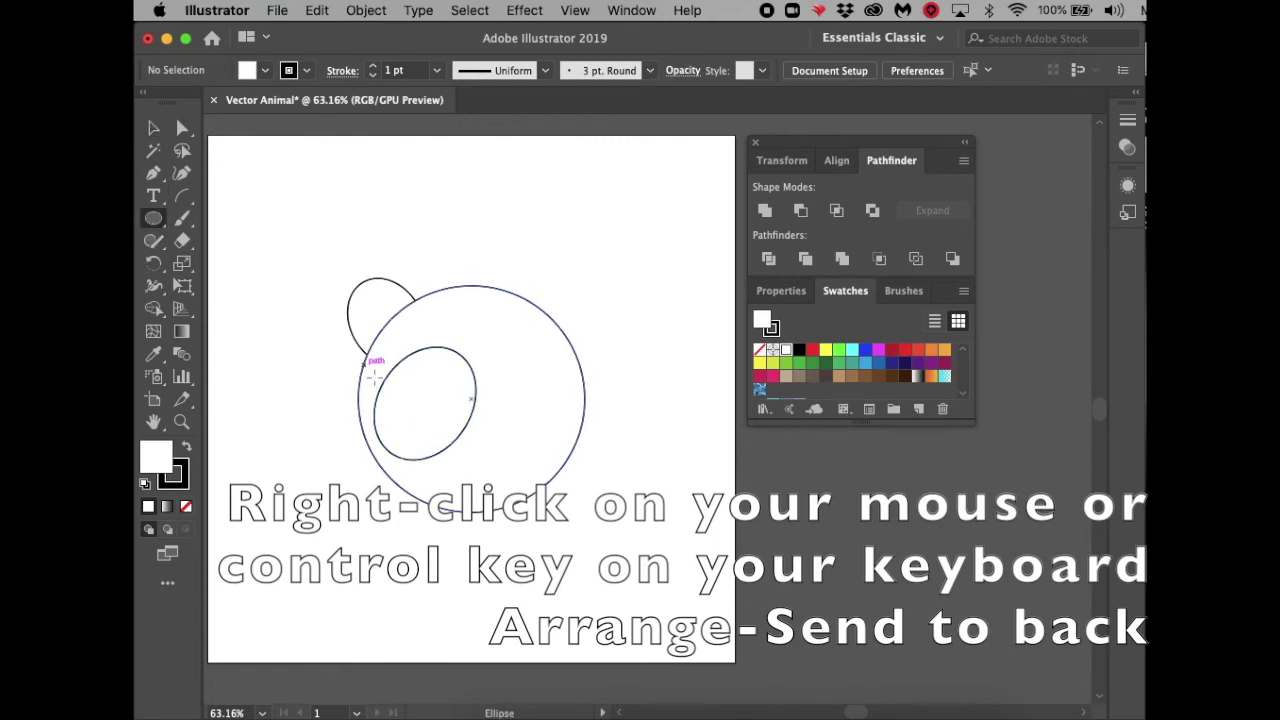
left_click_drag(397, 398, 431, 431)
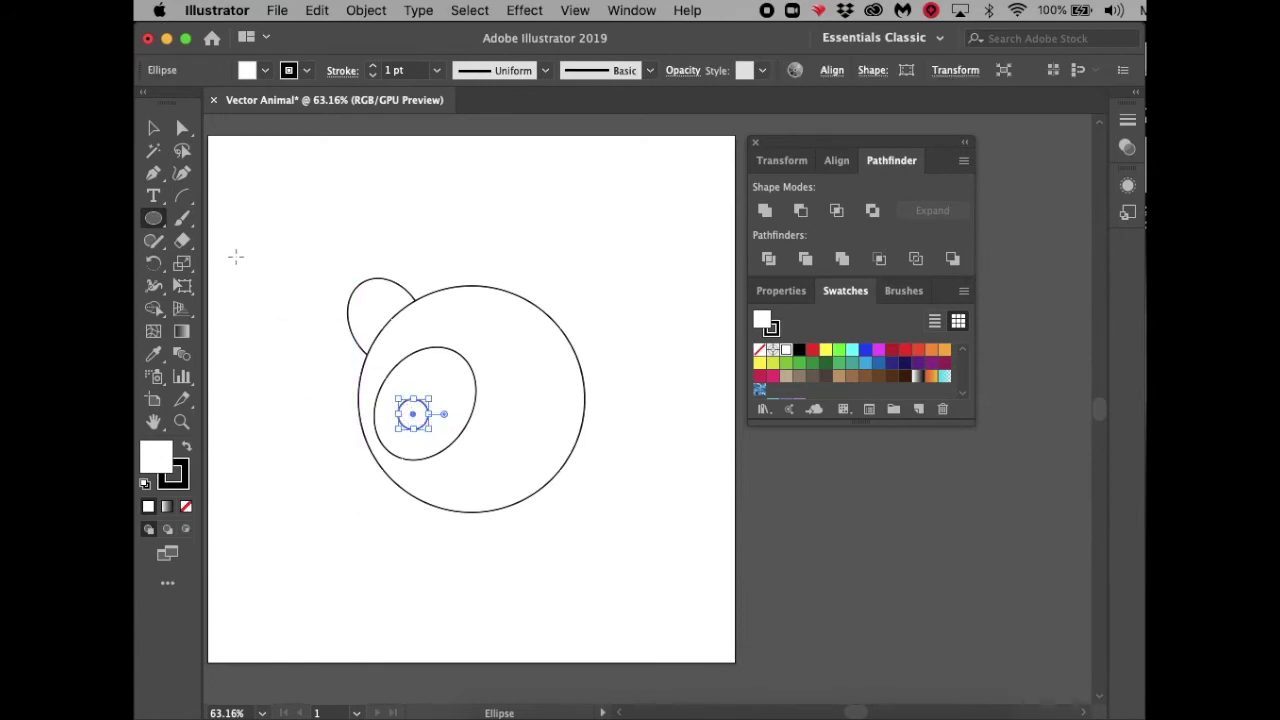
left_click_drag(302, 398, 409, 417)
key("v")
left_click(243, 415)
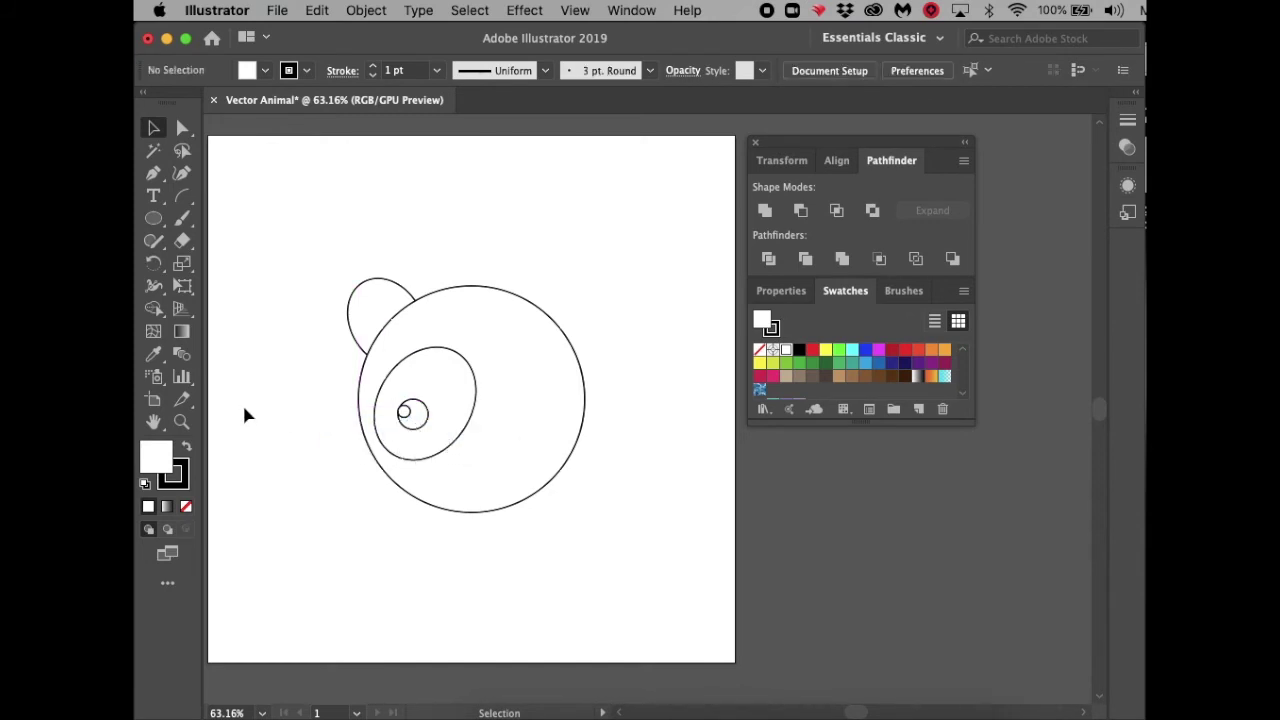
left_click(153, 218)
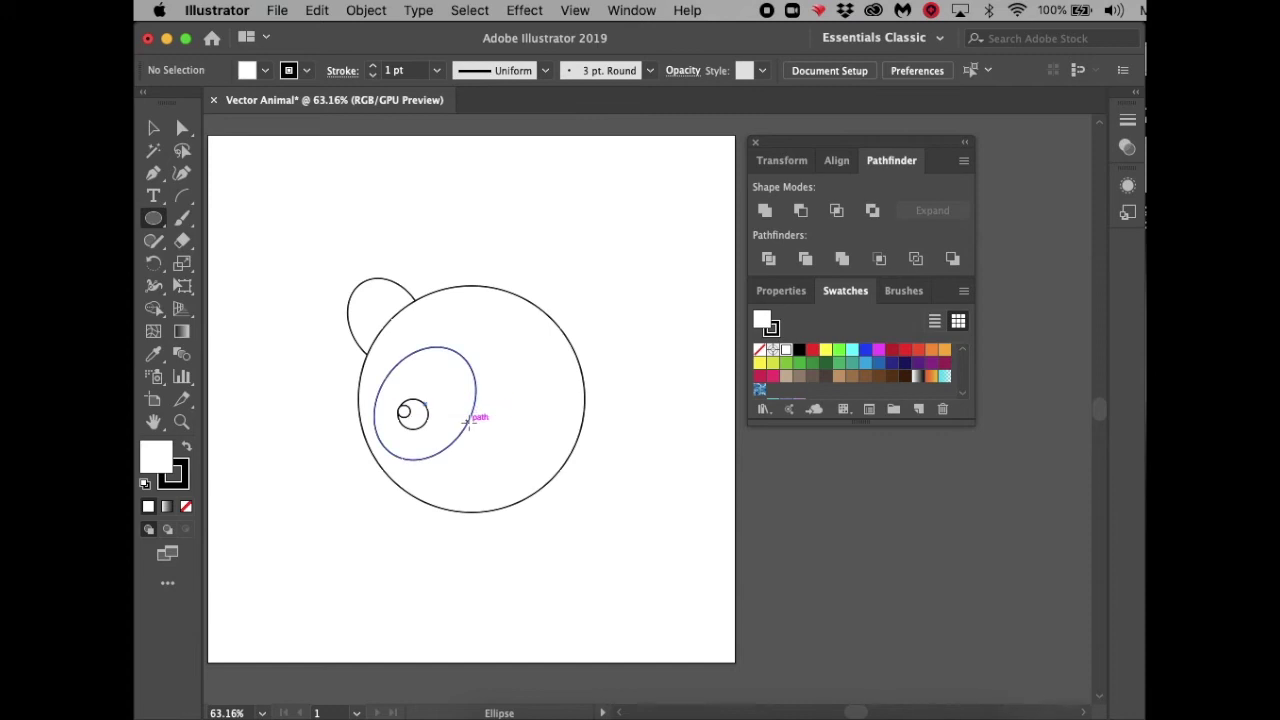
left_click(153, 130)
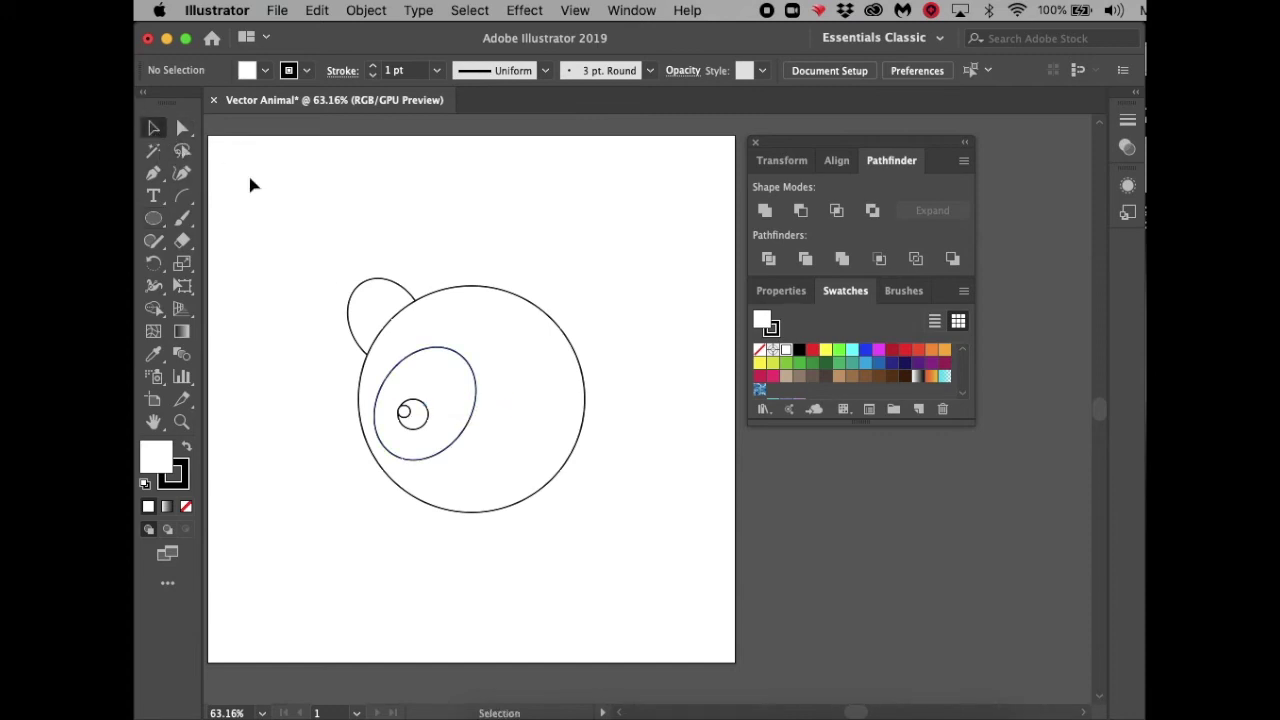
Reflect a copy of the ear, eye patch and both eye circles across the vertical axis.
left_click(384, 299)
left_click(455, 389, "shift")
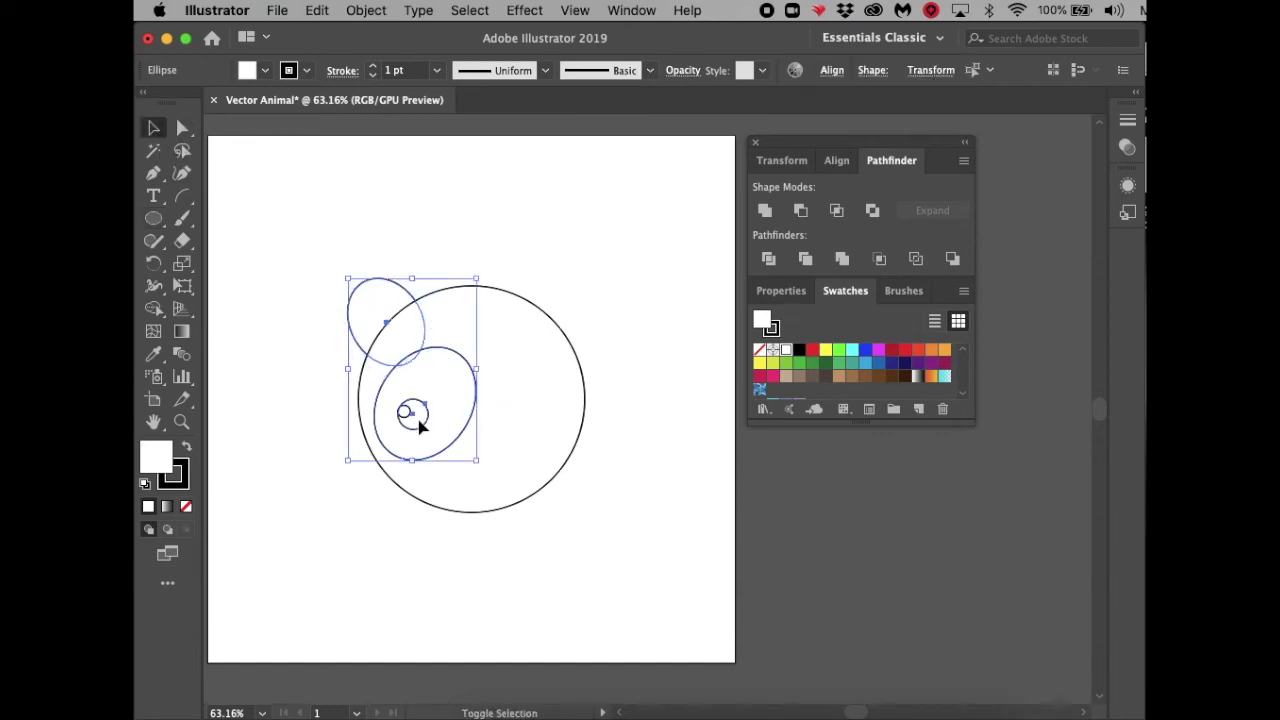
left_click(408, 418, "shift")
left_click(379, 10)
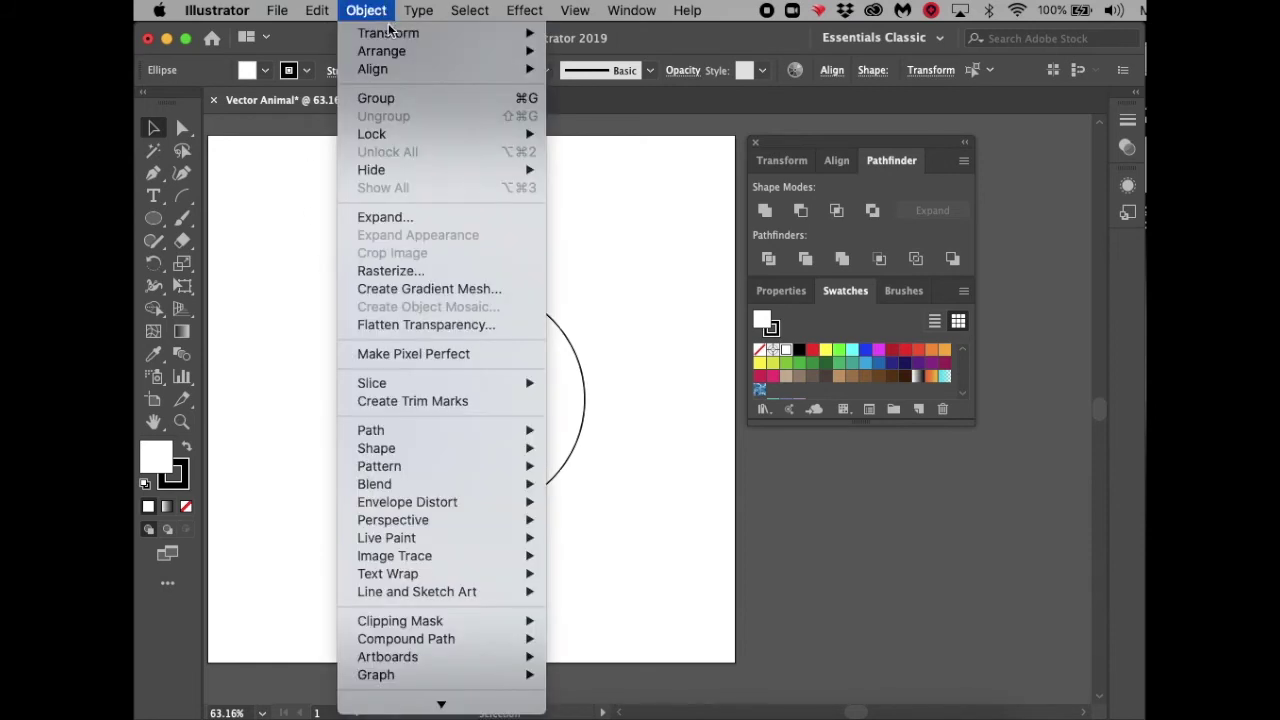
mouse_move(545, 36)
left_click(588, 103)
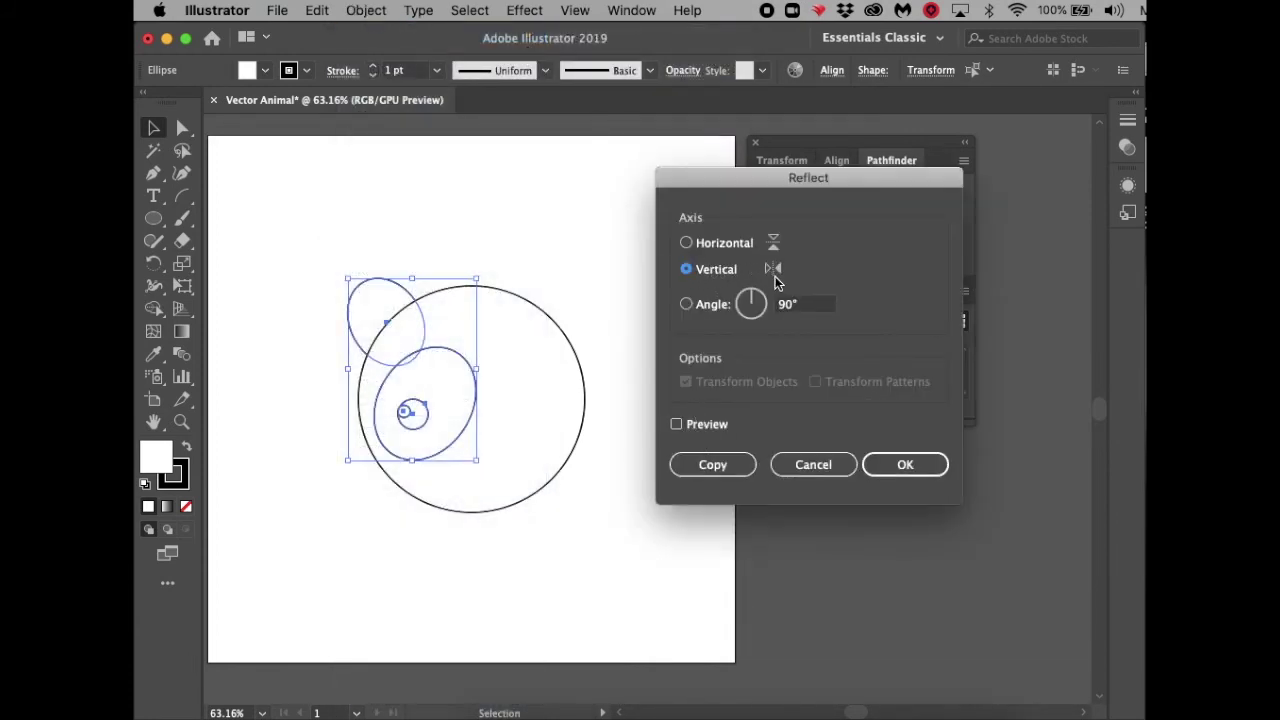
left_click(713, 465)
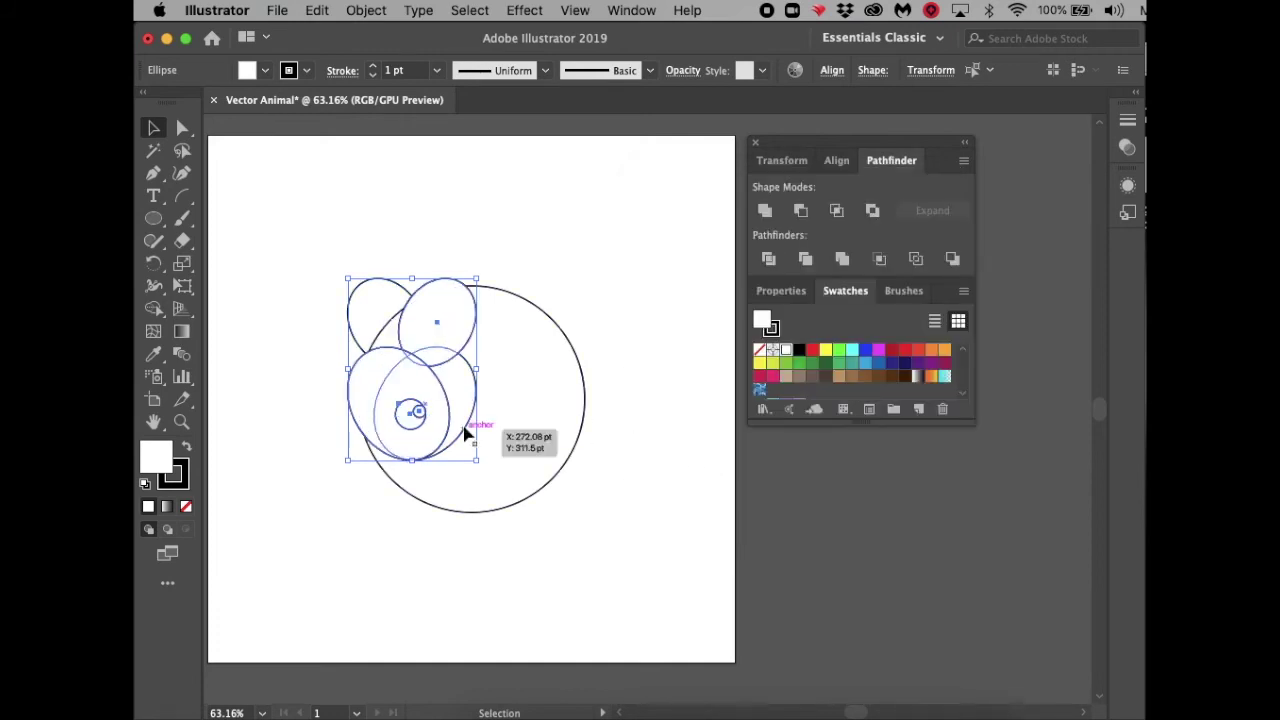
Move the reflected ear and eye shapes to the right half of the head and nudge them slightly down.
left_click_drag(414, 430, 542, 430)
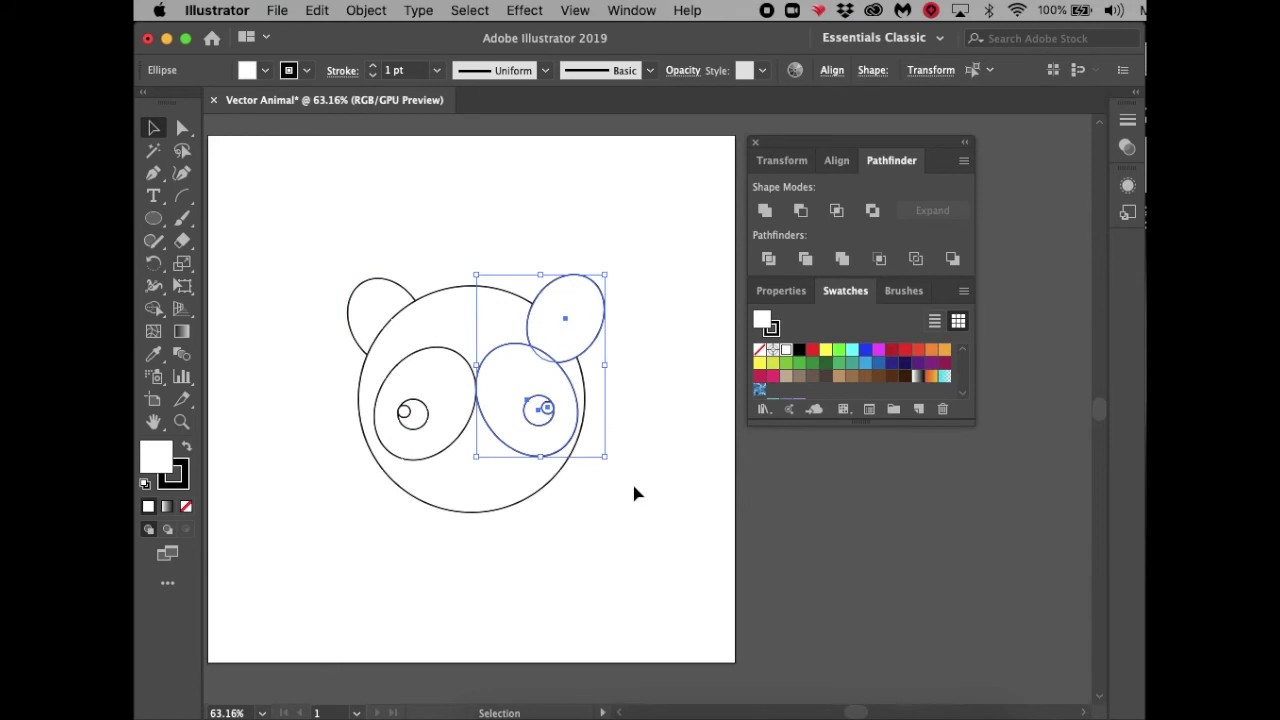
key("Down")
key("Down")
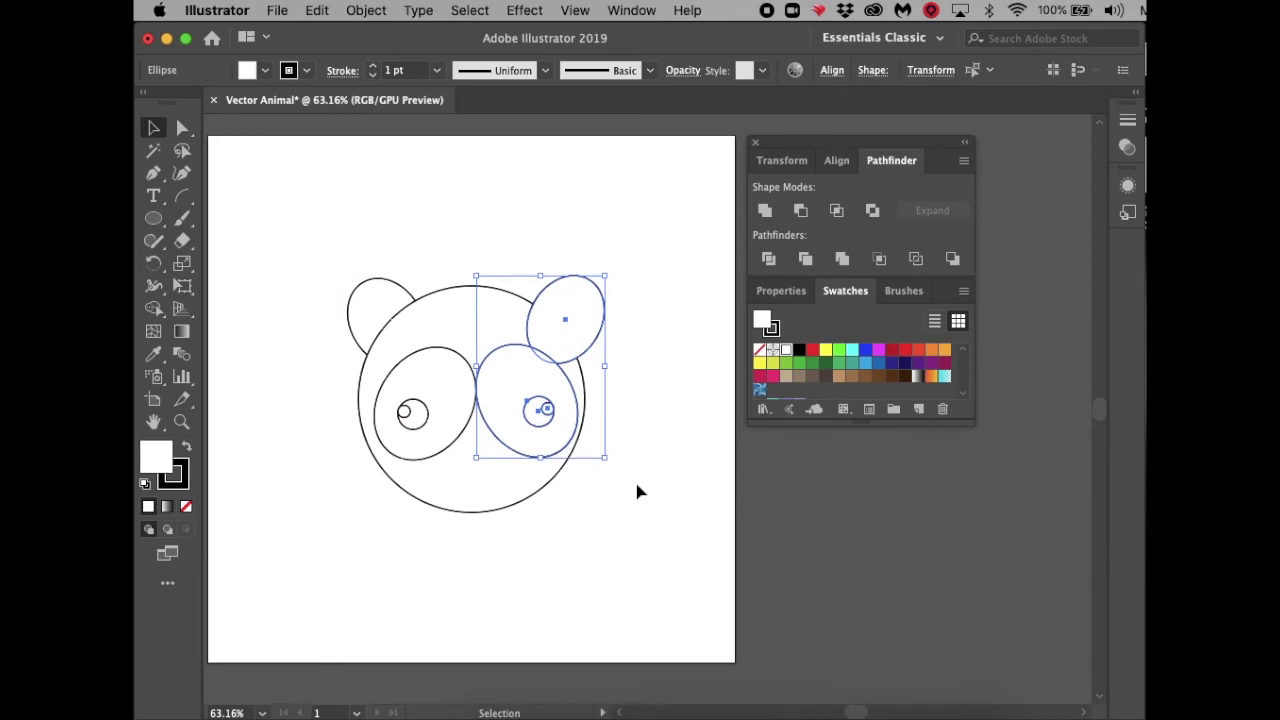
left_click(638, 490)
Nudge the right ear slightly right and down, and return it to its starting position.
left_click(583, 320)
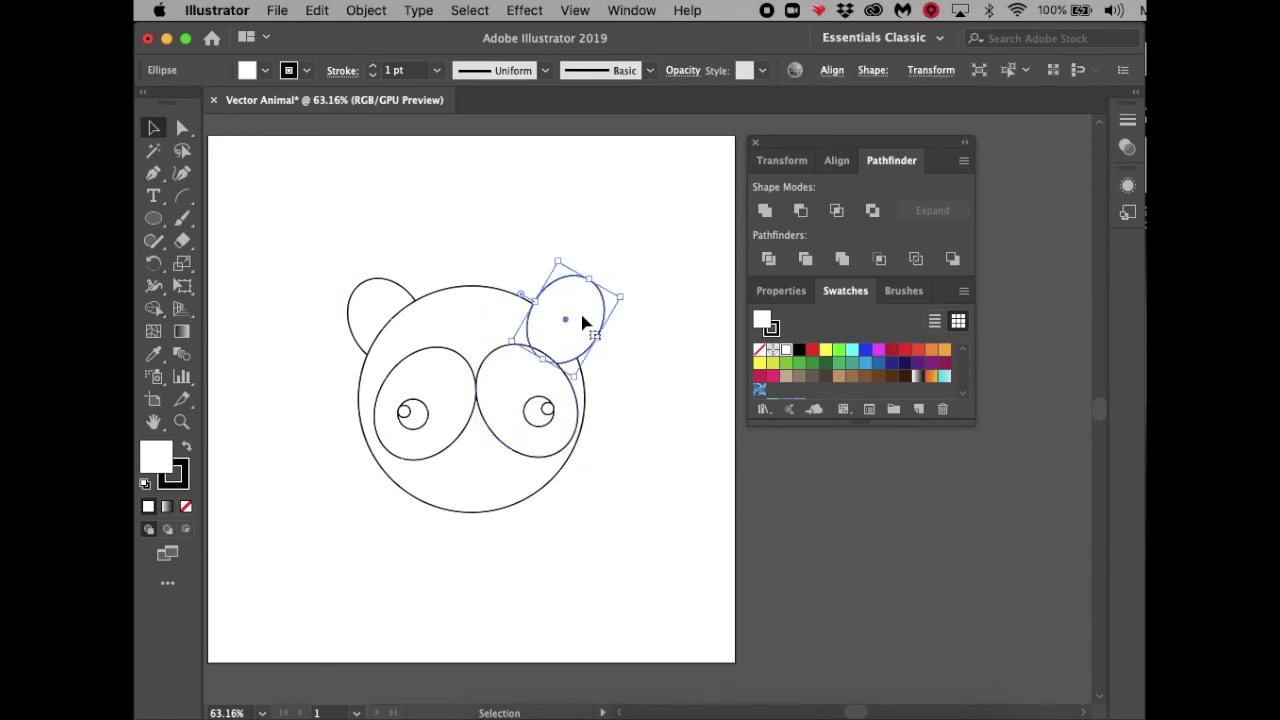
key("Right")
key("Right")
key("Right")
key("Right")
key("Right")
key("Right")
key("Right")
key("Right")
key("Down")
key("Down")
key("Down")
key("Down")
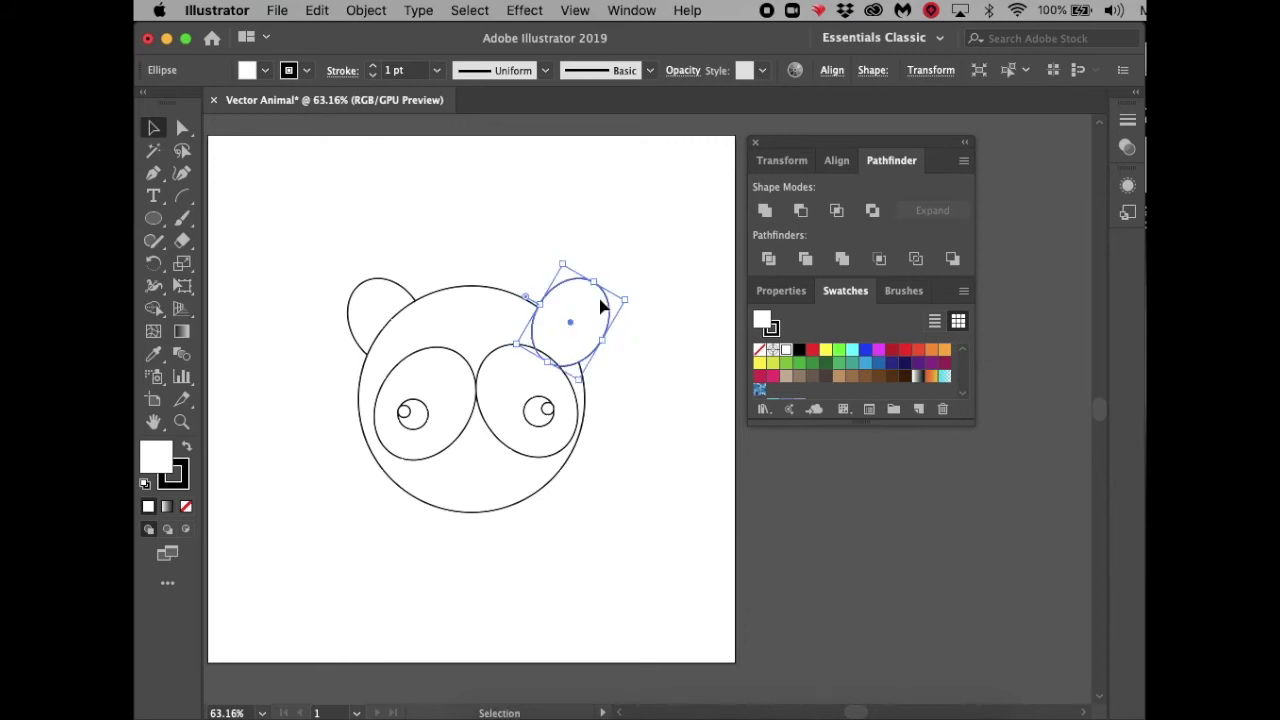
key("Left")
key("Left")
key("Left")
key("Left")
key("Left")
key("Left")
key("Left")
key("Left")
key("Up")
key("Up")
key("Up")
key("Up")
key("Up")
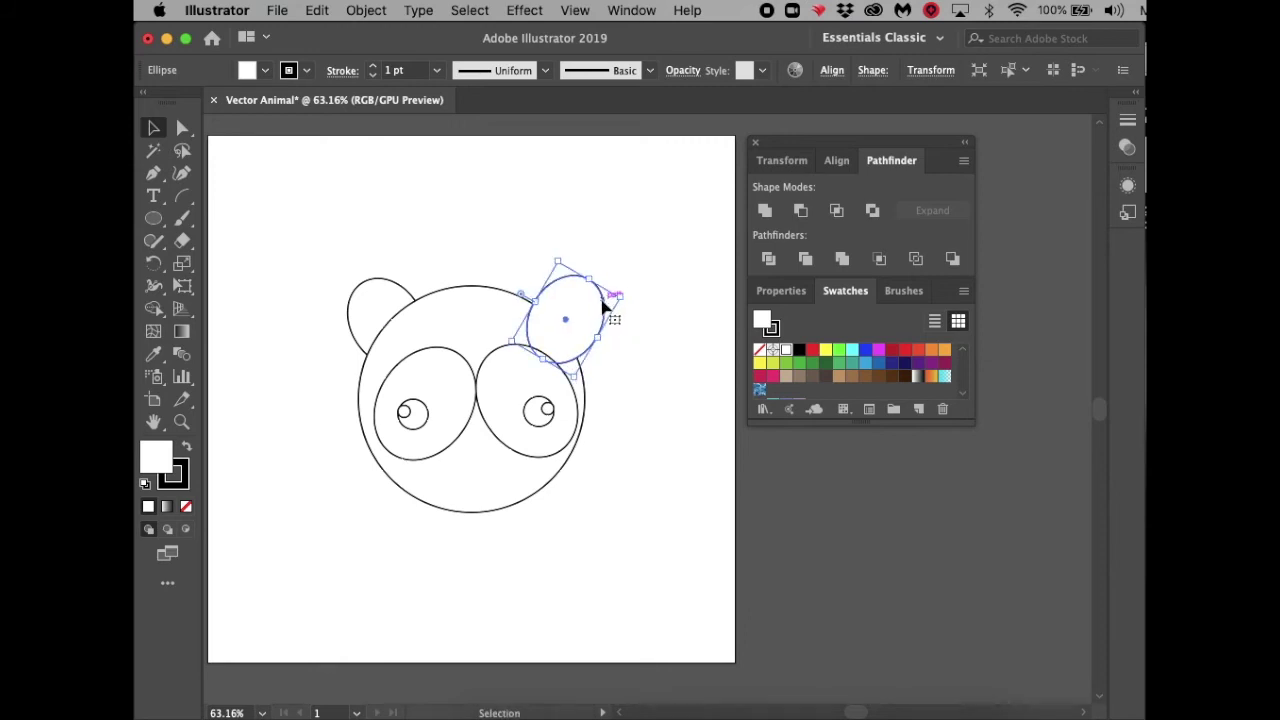
Send the right ear oval to the back behind the head circle.
right_click(595, 312)
mouse_move(655, 618)
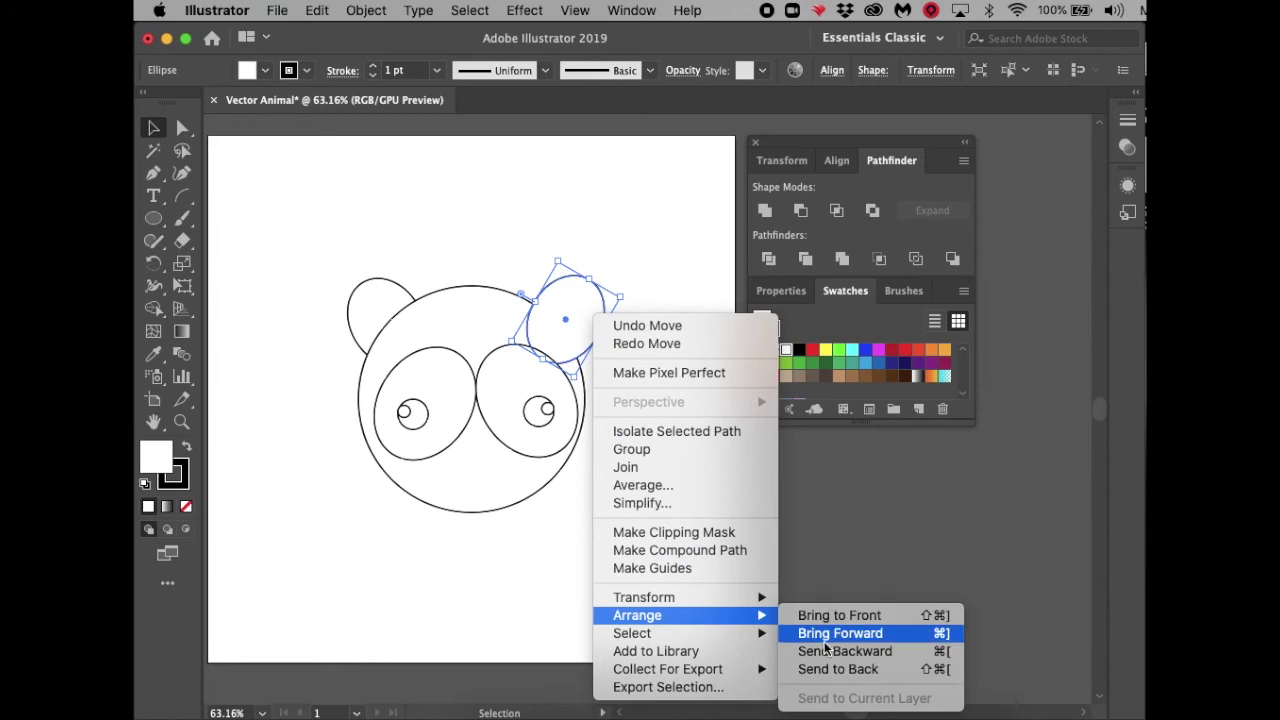
left_click(838, 669)
left_click(695, 446)
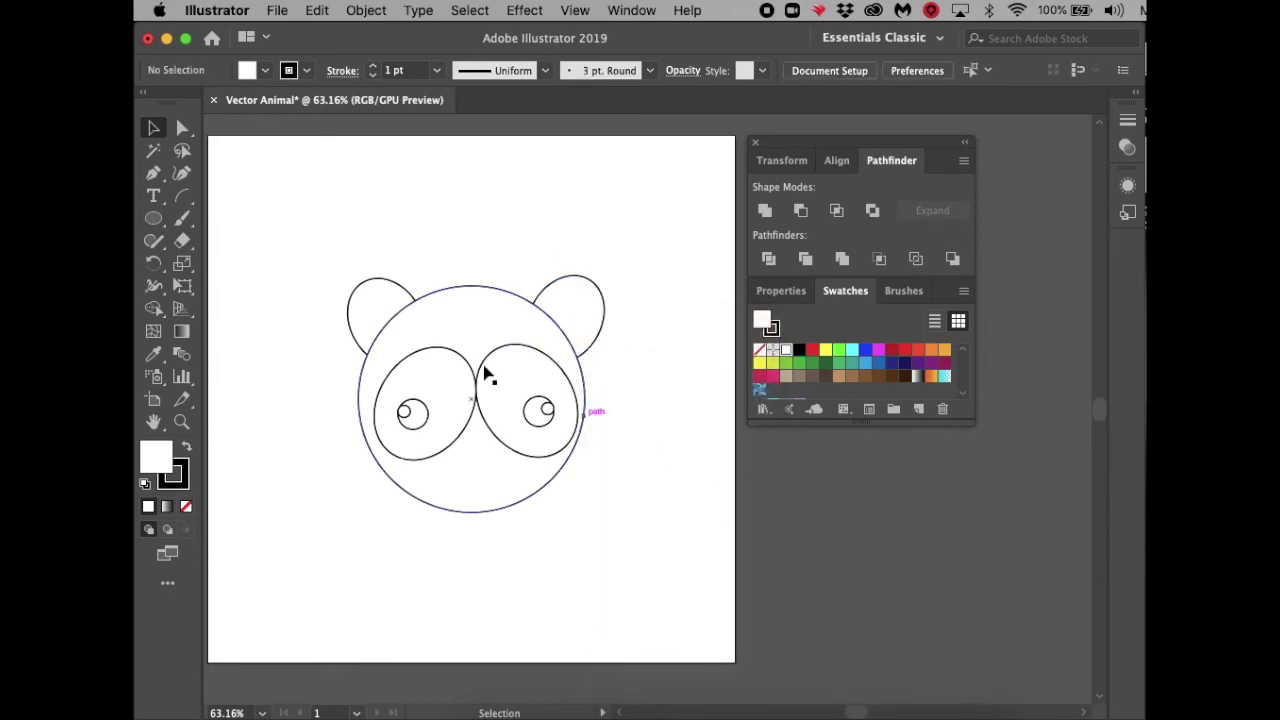
Draw a small nose circle between the lower inner edges of the two eye patches.
left_click(153, 218)
left_click_drag(465, 429, 492, 455)
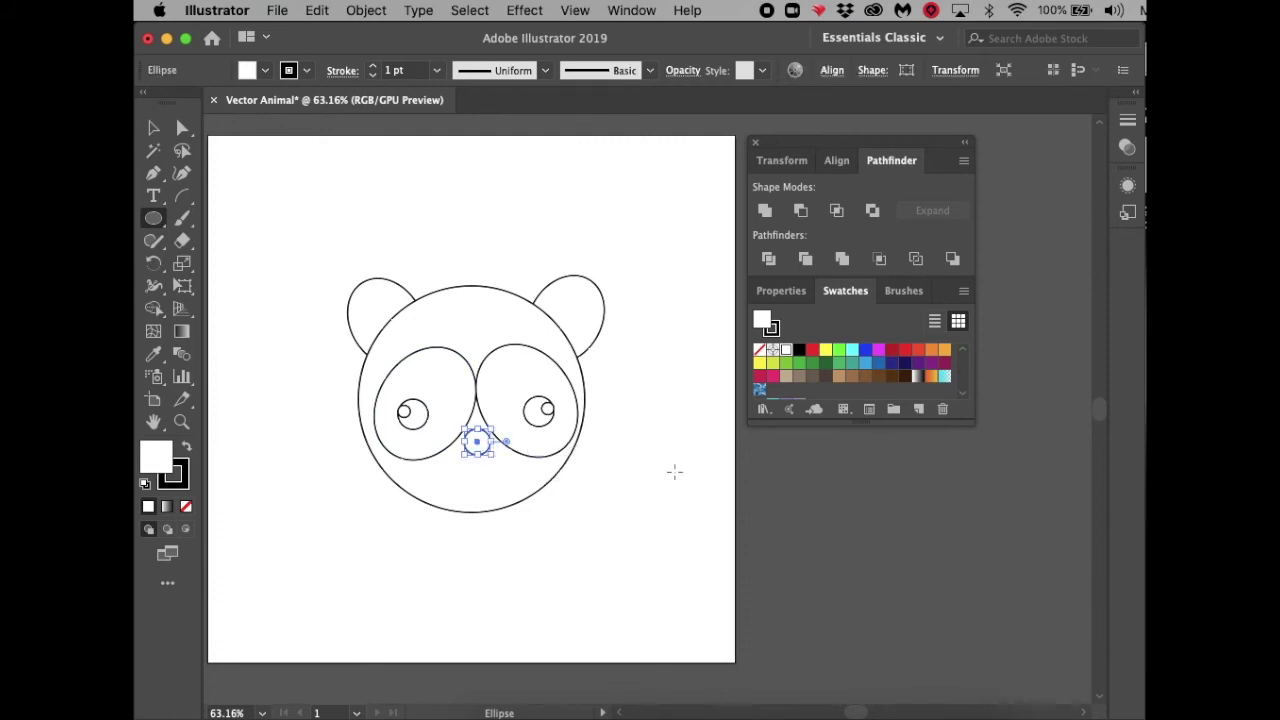
left_click(153, 128)
left_click(267, 222)
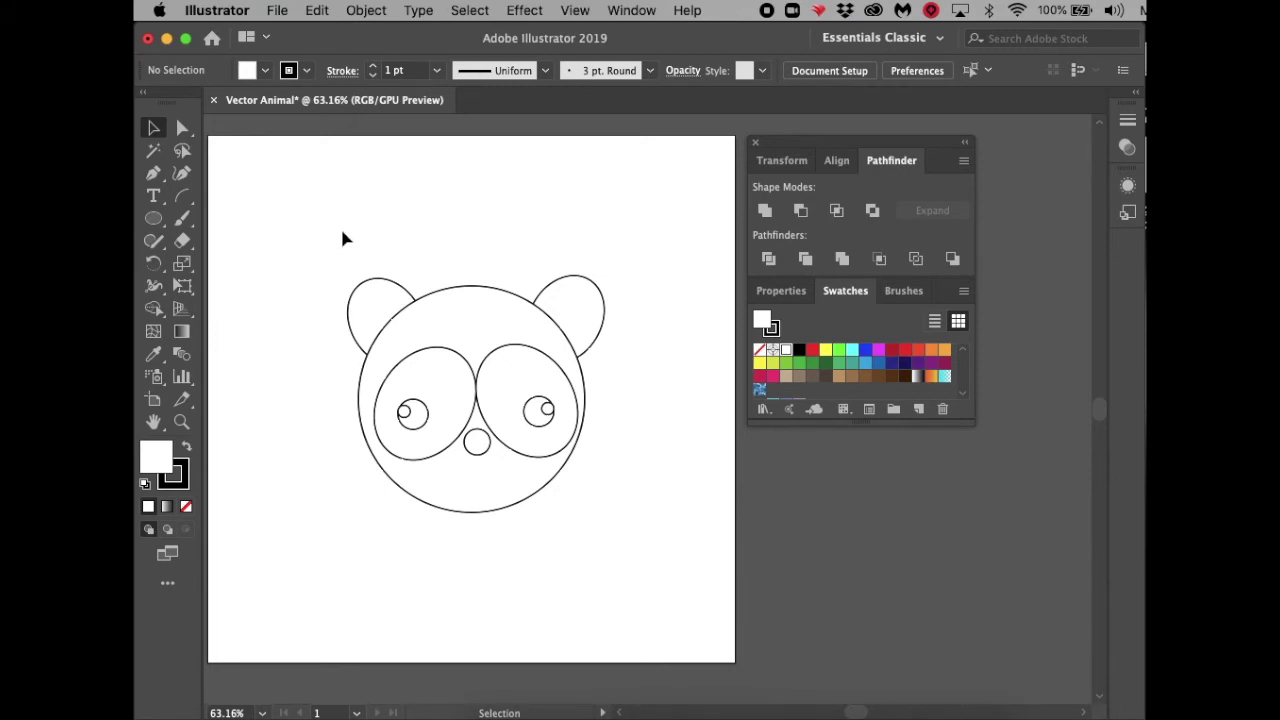
Draw a body circle centred below the nose, scale it down slightly and move it up to overlap the chin.
key("l")
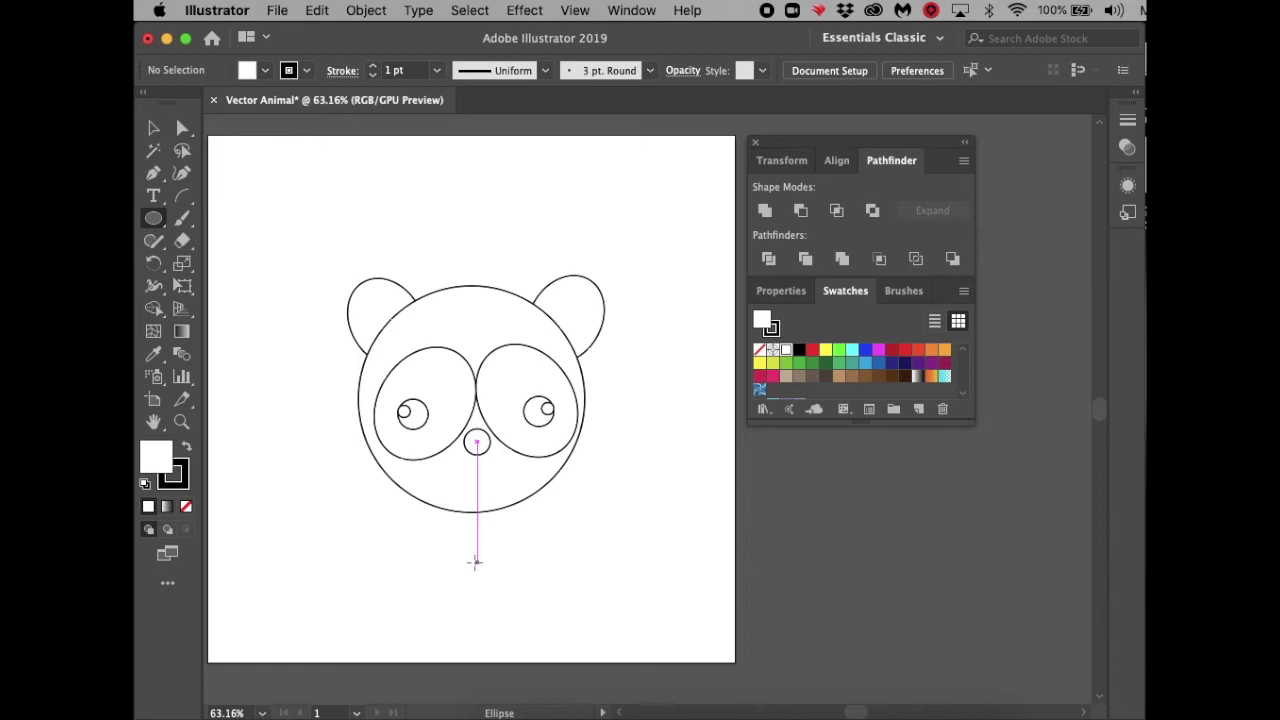
left_click_drag(476, 562, 555, 526)
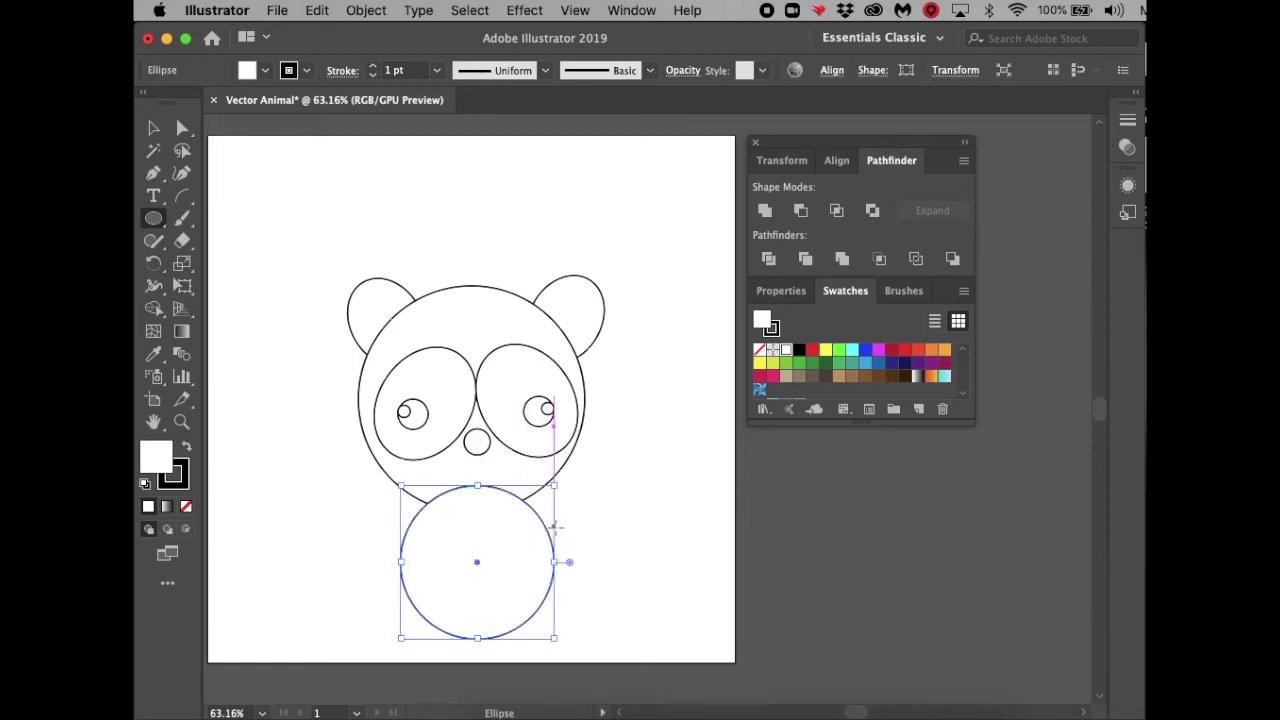
key("v")
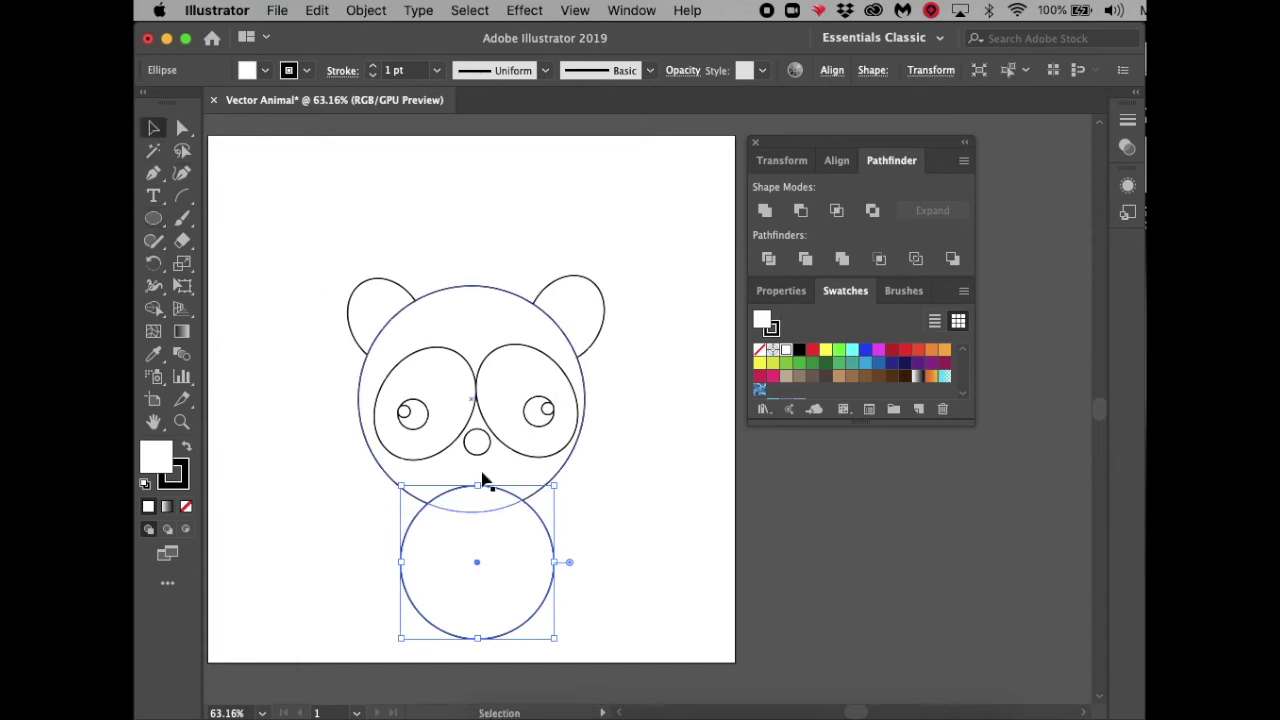
left_click_drag(555, 486, 525, 514)
left_click_drag(491, 557, 503, 527)
left_click(578, 519)
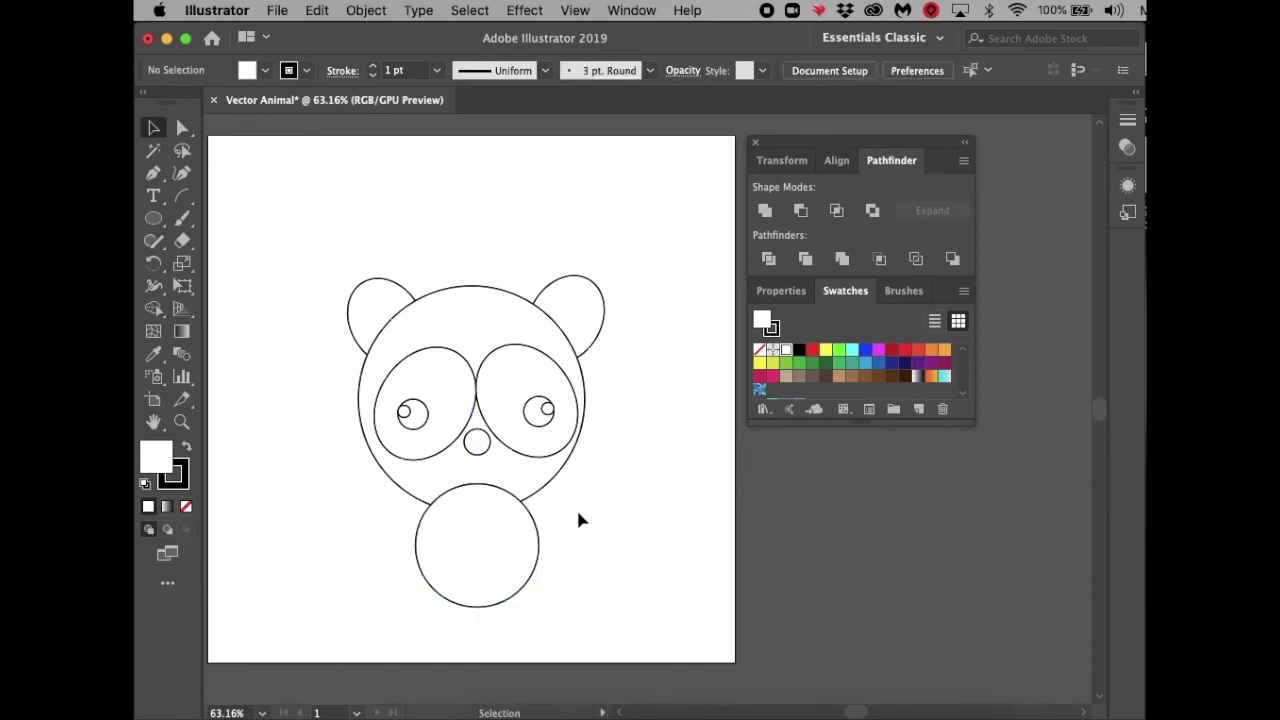
Try to send the body circle to the back within isolation mode, and exit isolation mode.
right_click(506, 549)
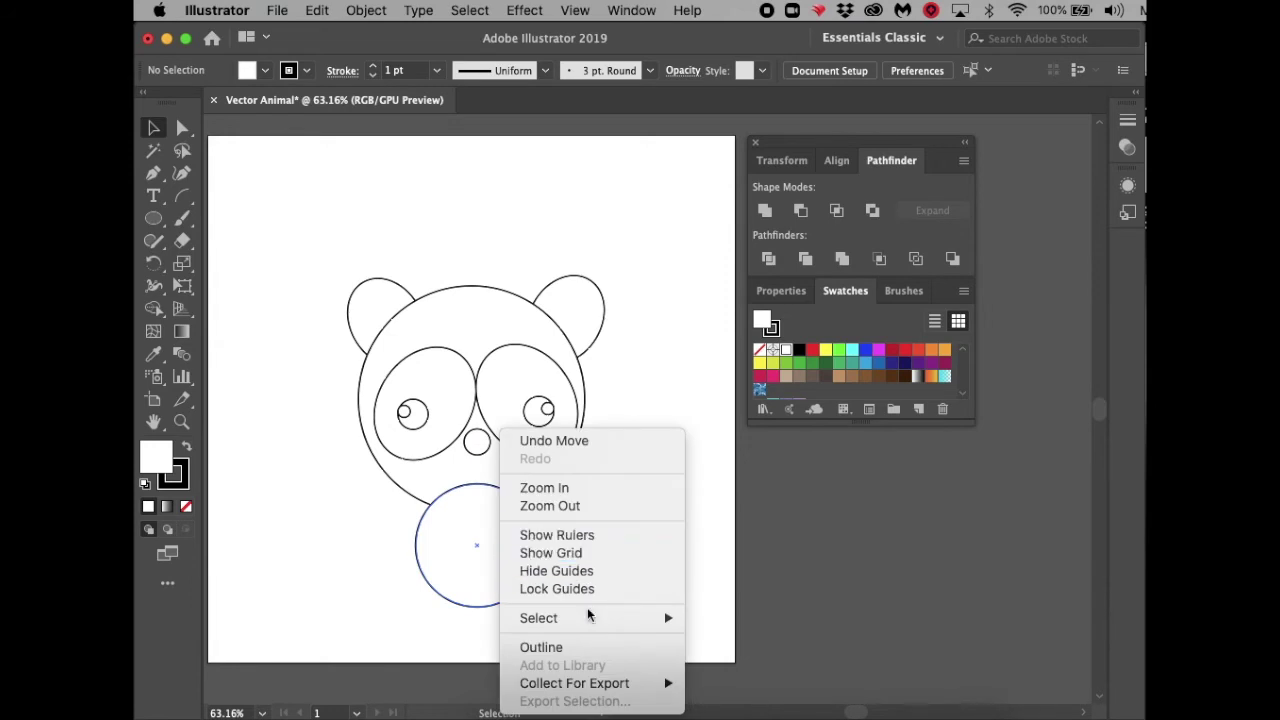
left_click(488, 538)
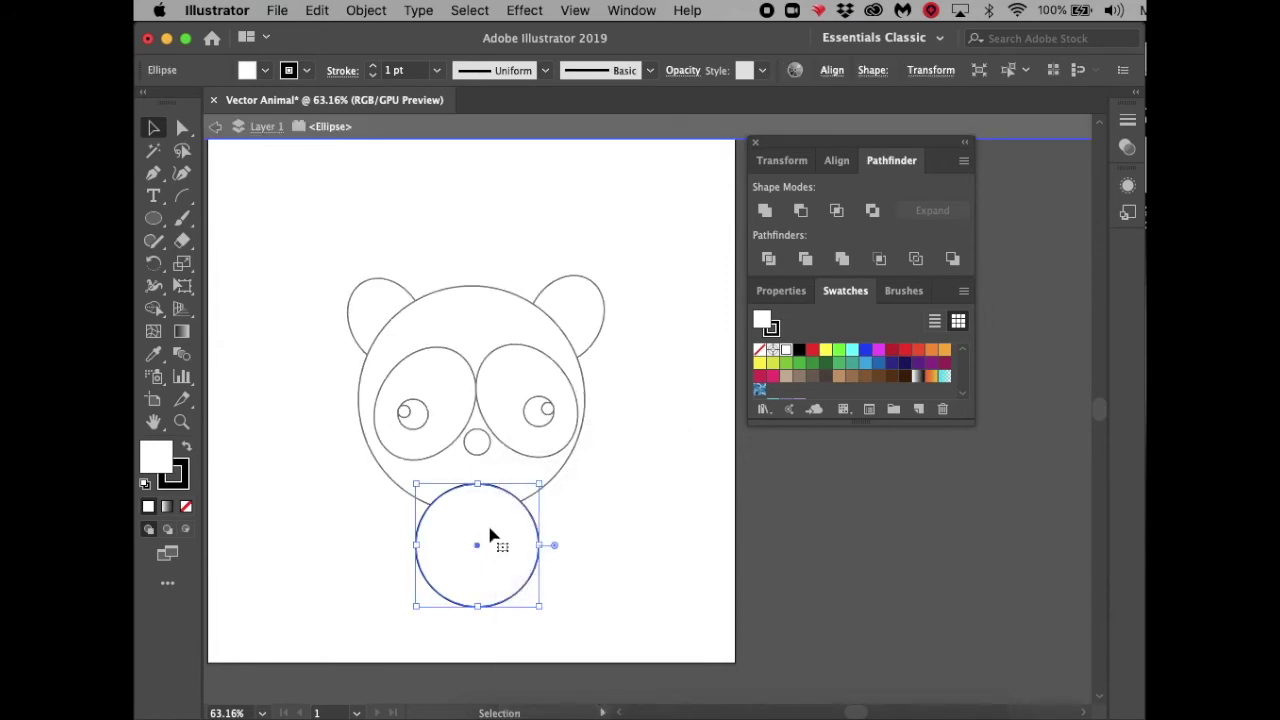
right_click(490, 537)
mouse_move(560, 629)
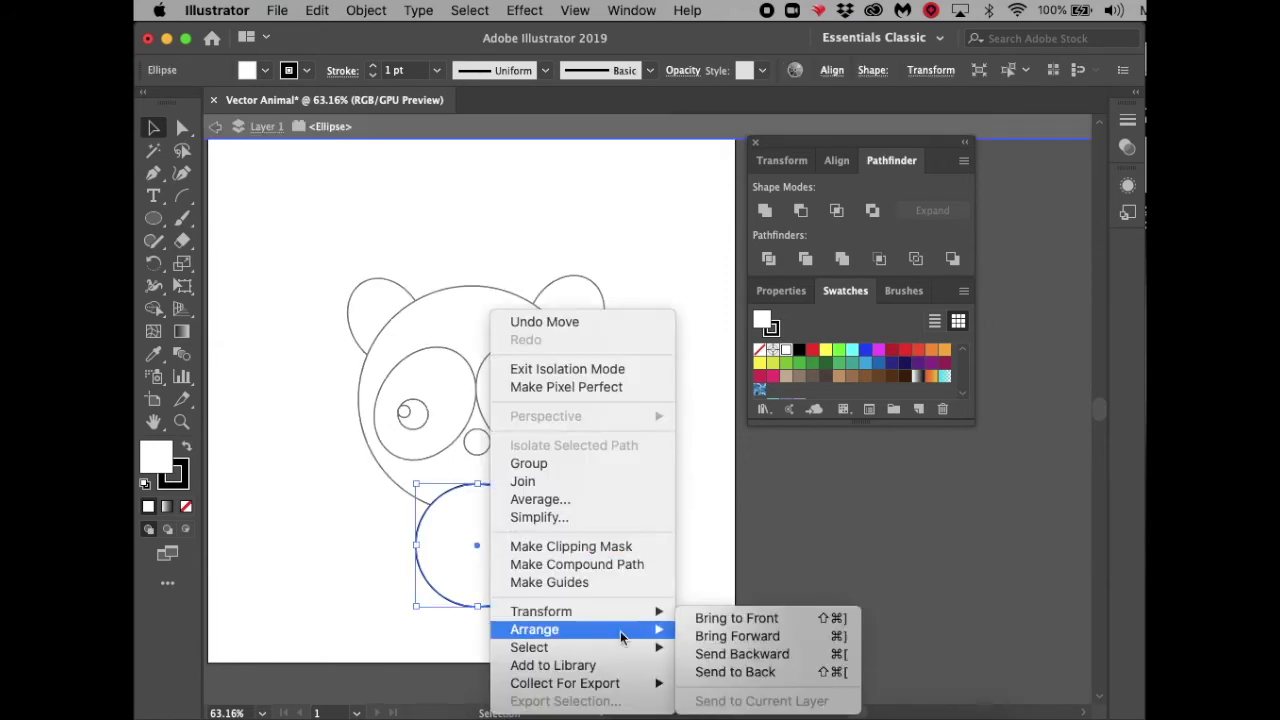
left_click(711, 674)
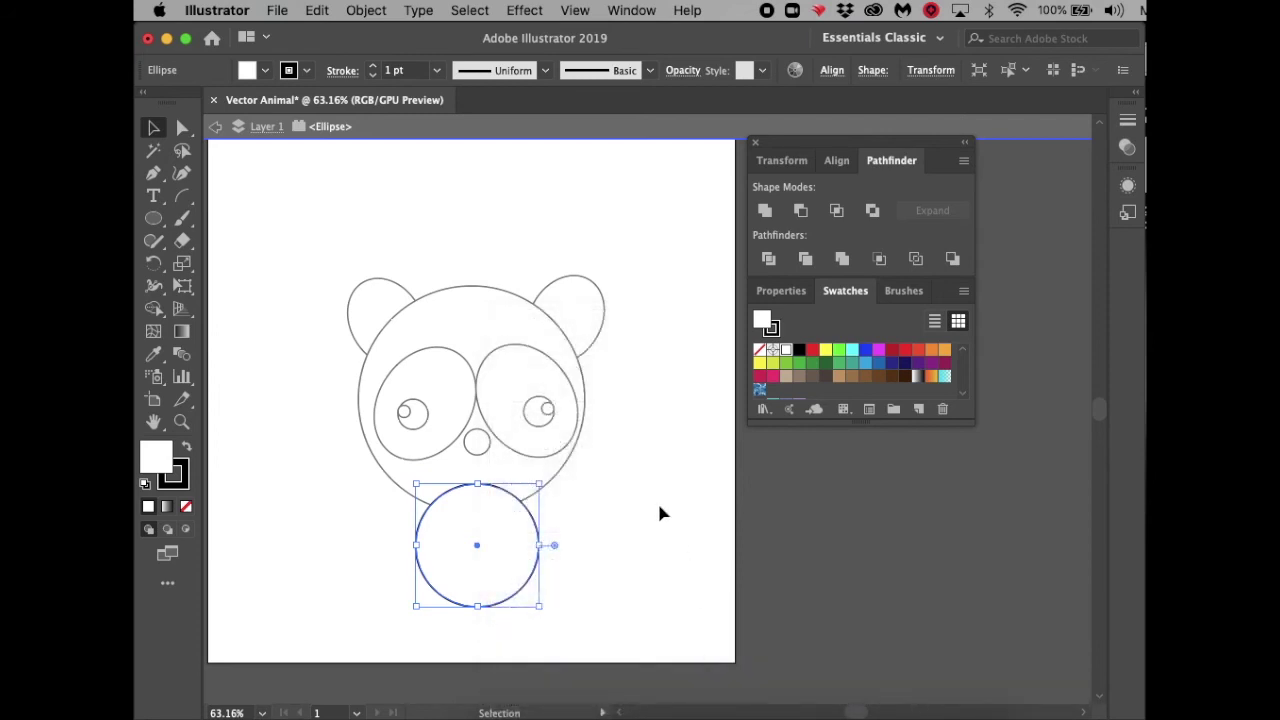
scroll(660, 505, "down", 3)
right_click(529, 451)
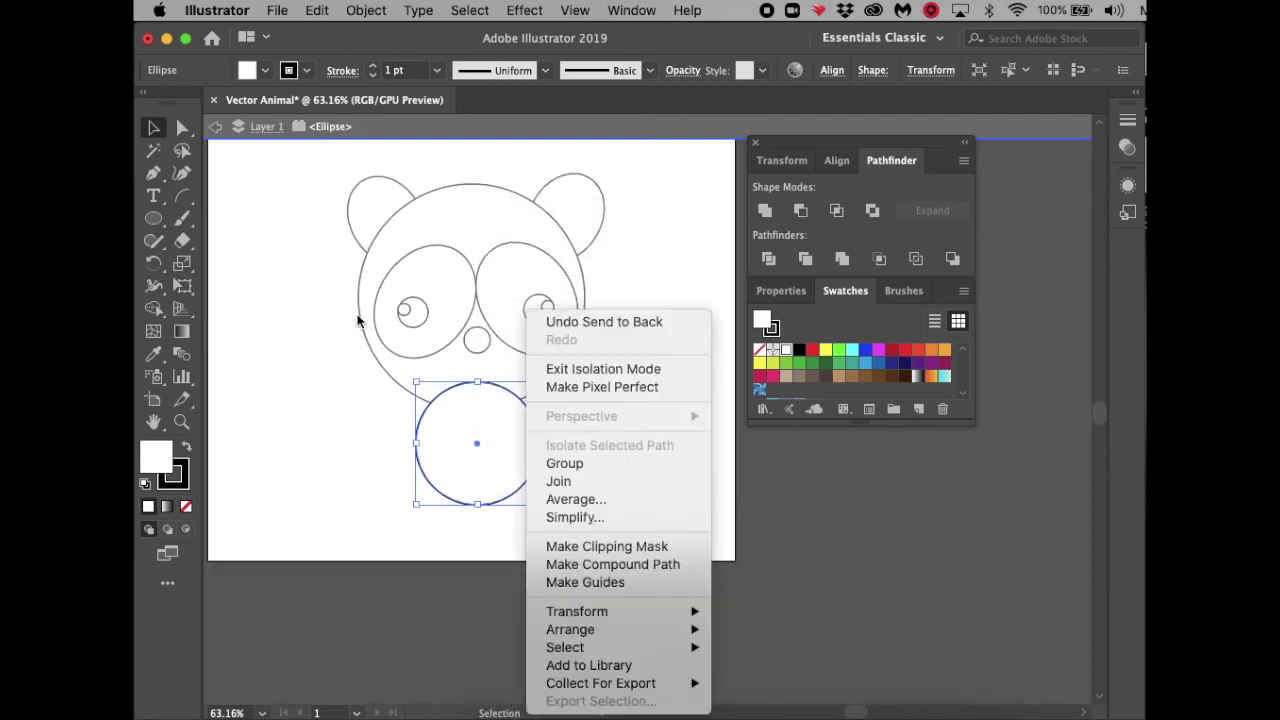
left_click(246, 151)
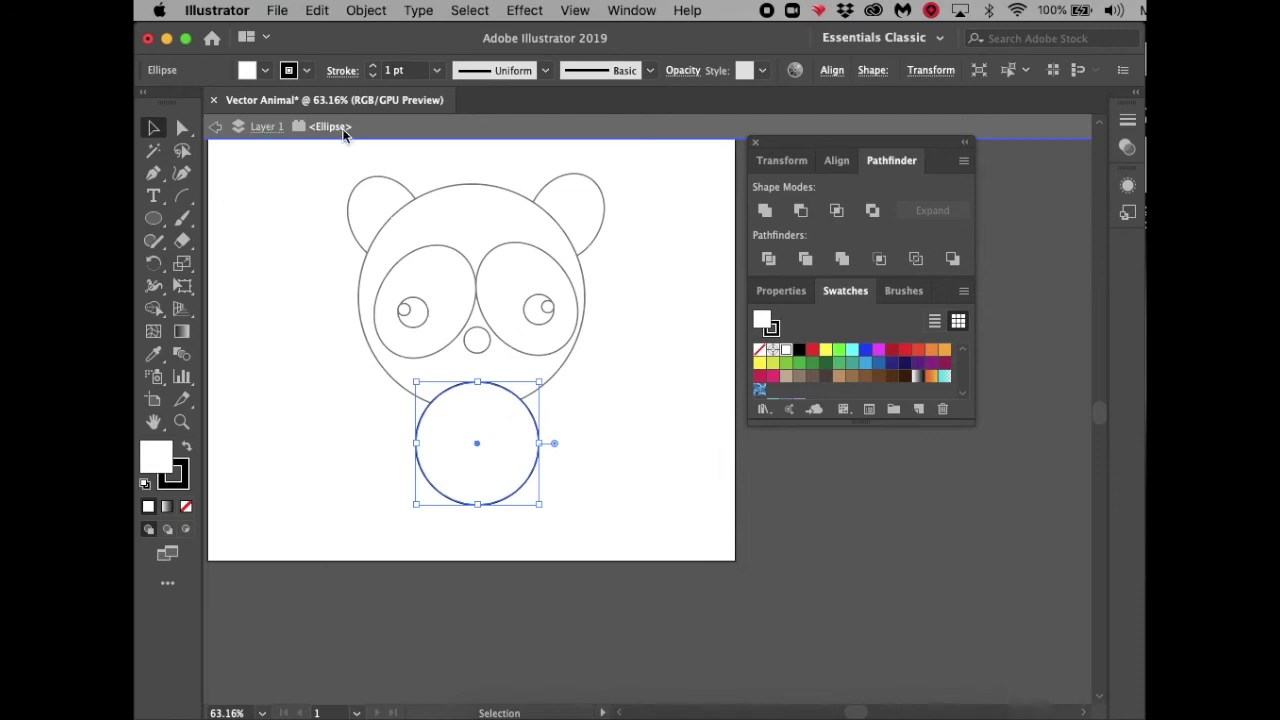
left_click(214, 131)
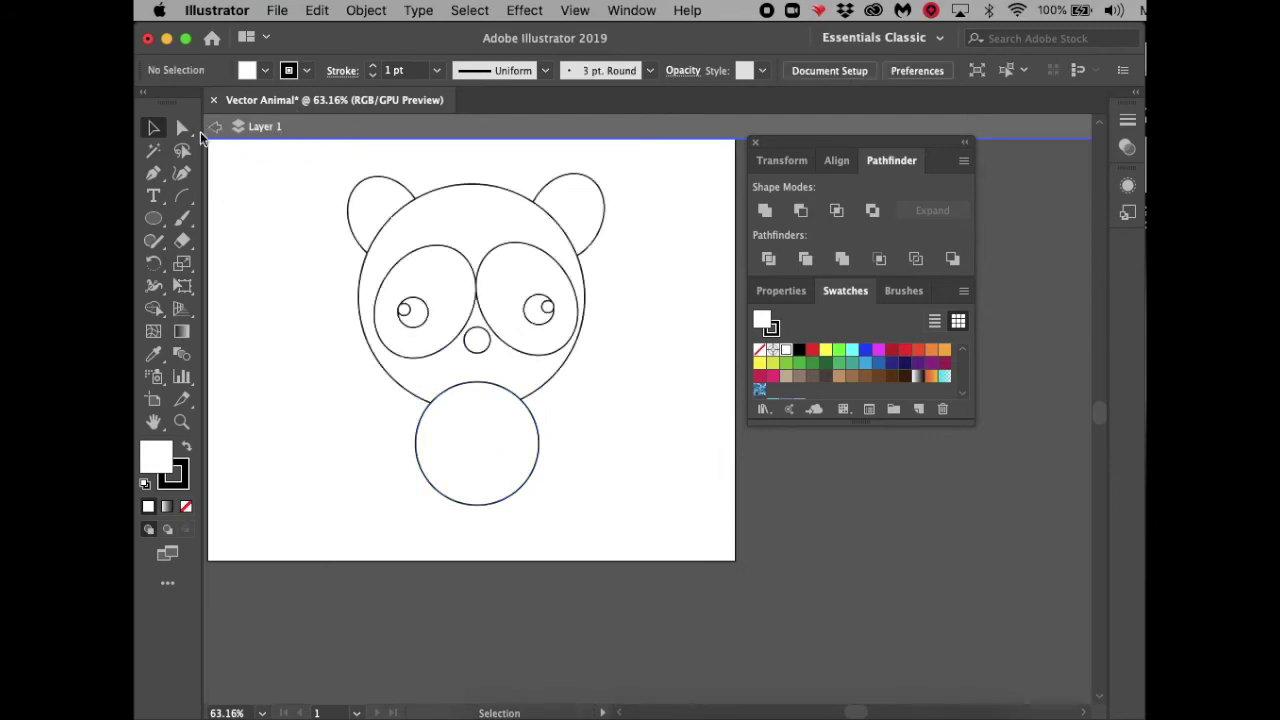
Send the body circle to the back behind the head.
right_click(492, 449)
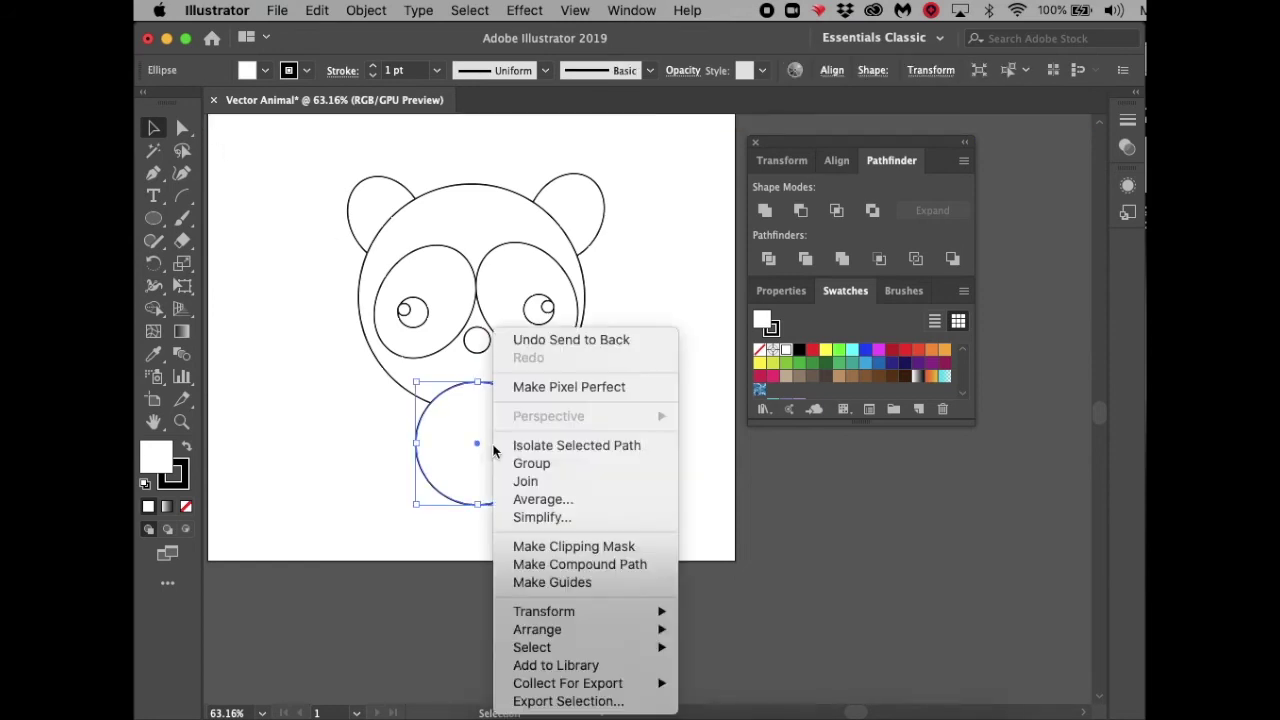
mouse_move(586, 629)
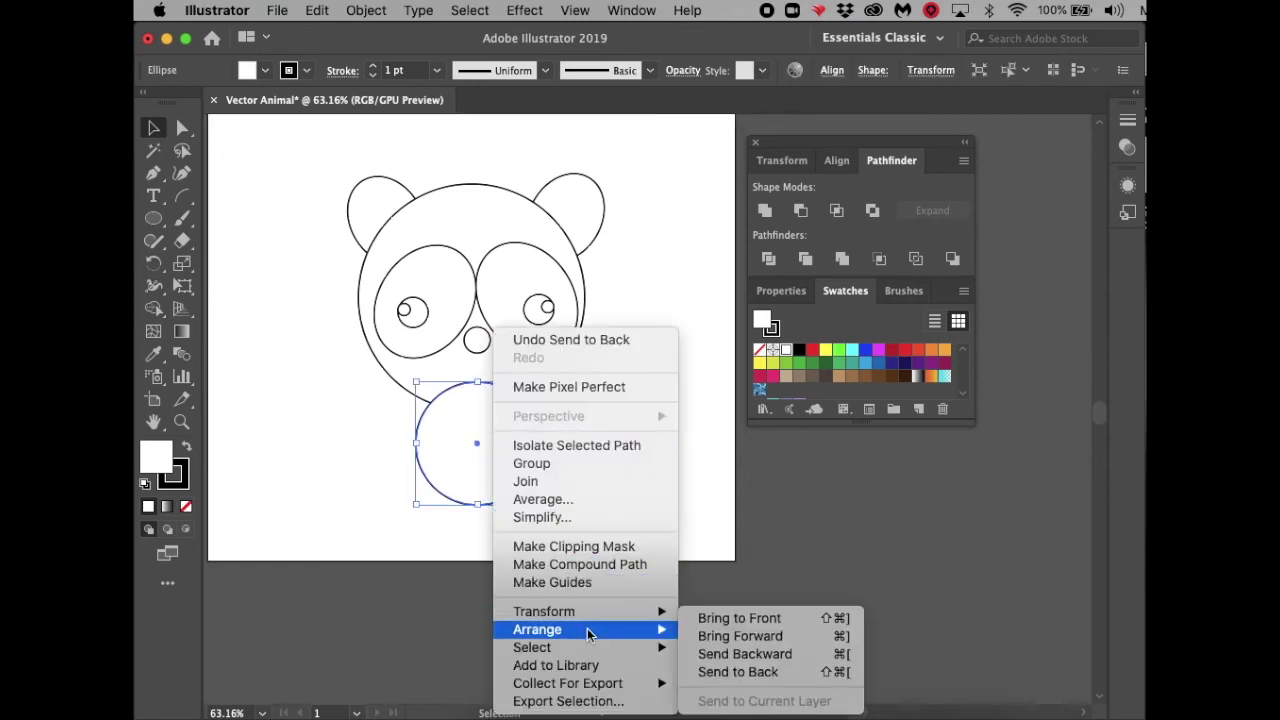
left_click(738, 671)
left_click(674, 486)
Draw an upright oval about 48 by 62 pt on the body's left half and place a copy beside it on the right half.
key("l")
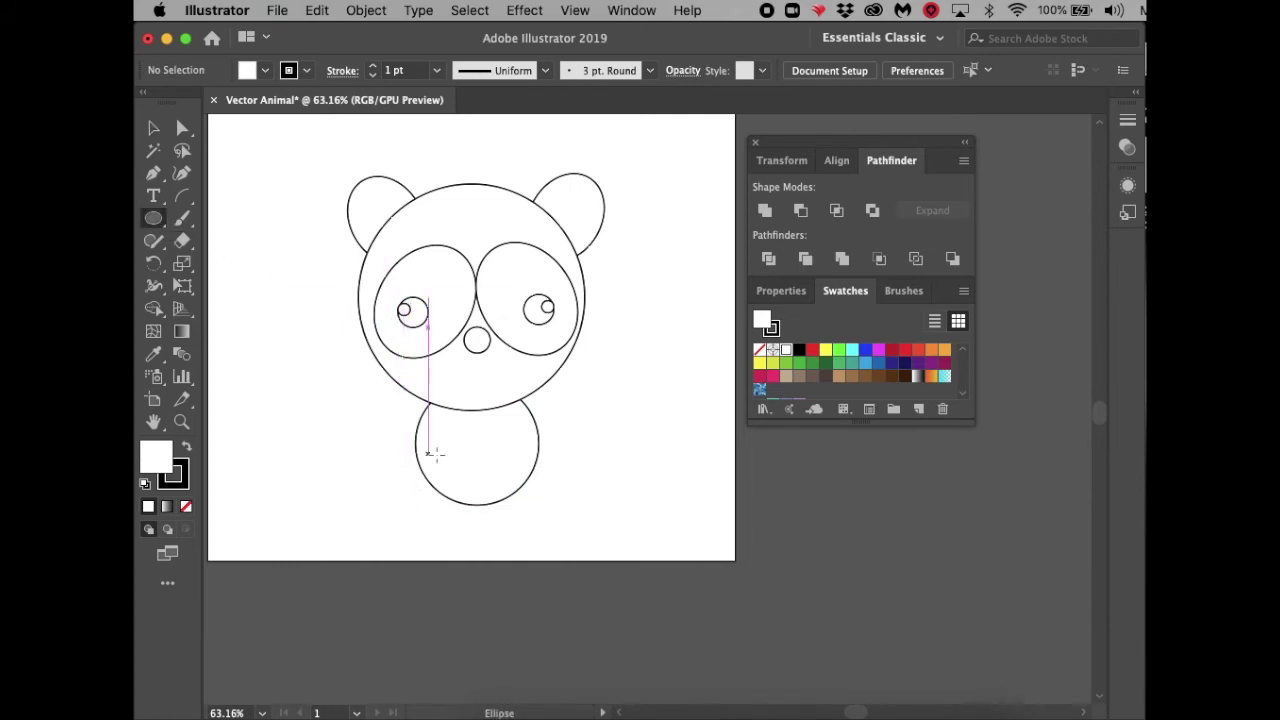
left_click_drag(433, 415, 477, 472)
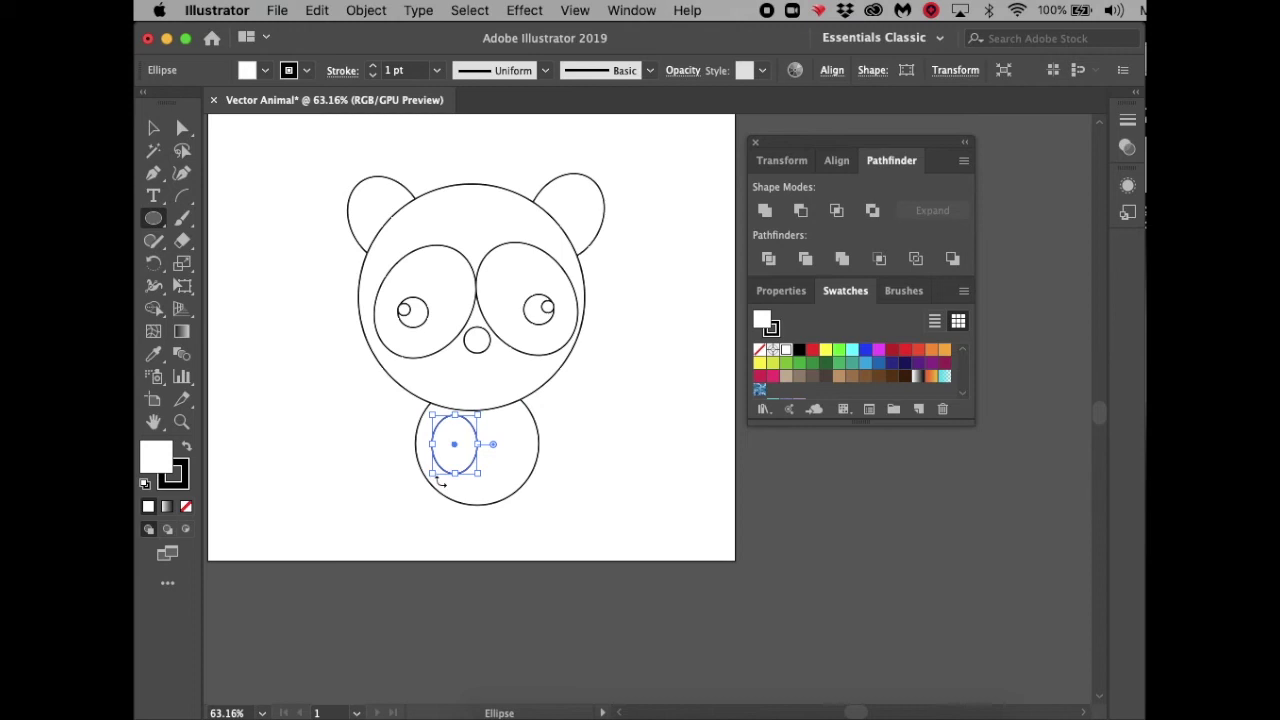
left_click_drag(455, 451, 500, 446)
left_click(584, 441)
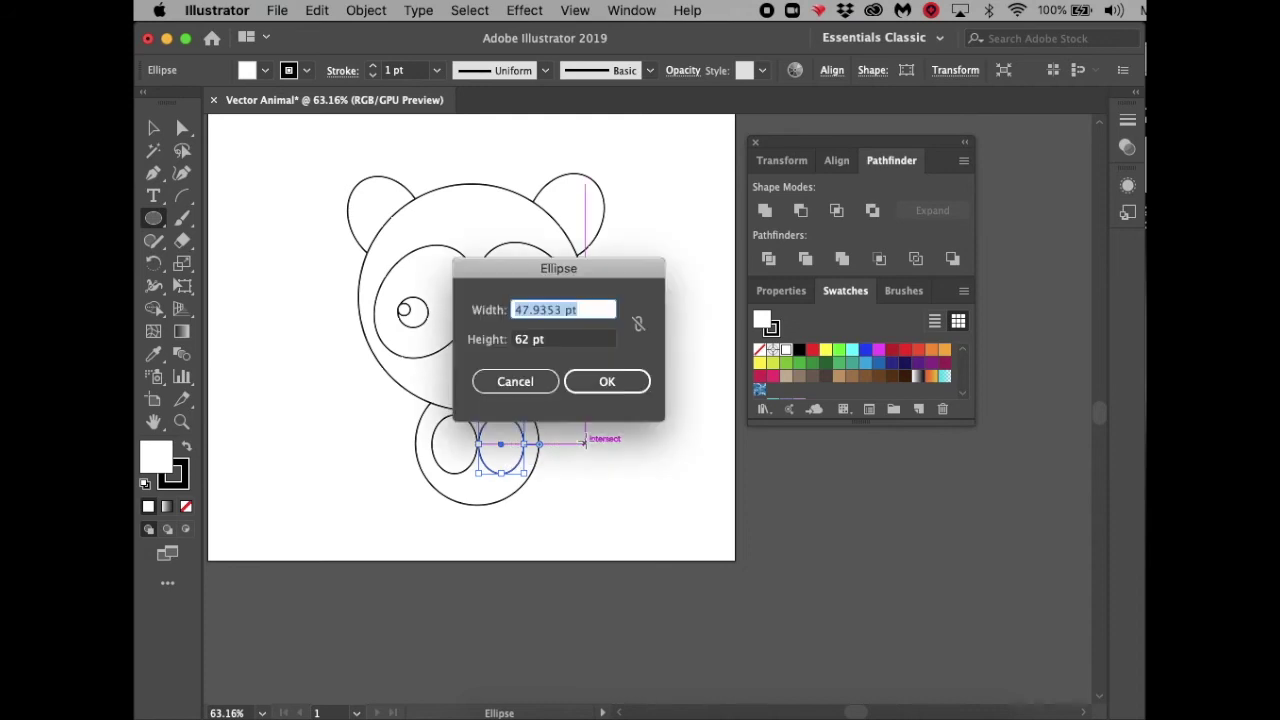
Draw a small foot circle overlapping the body's lower edge and place a copy beside it to form a pair.
left_click(540, 384)
key("v")
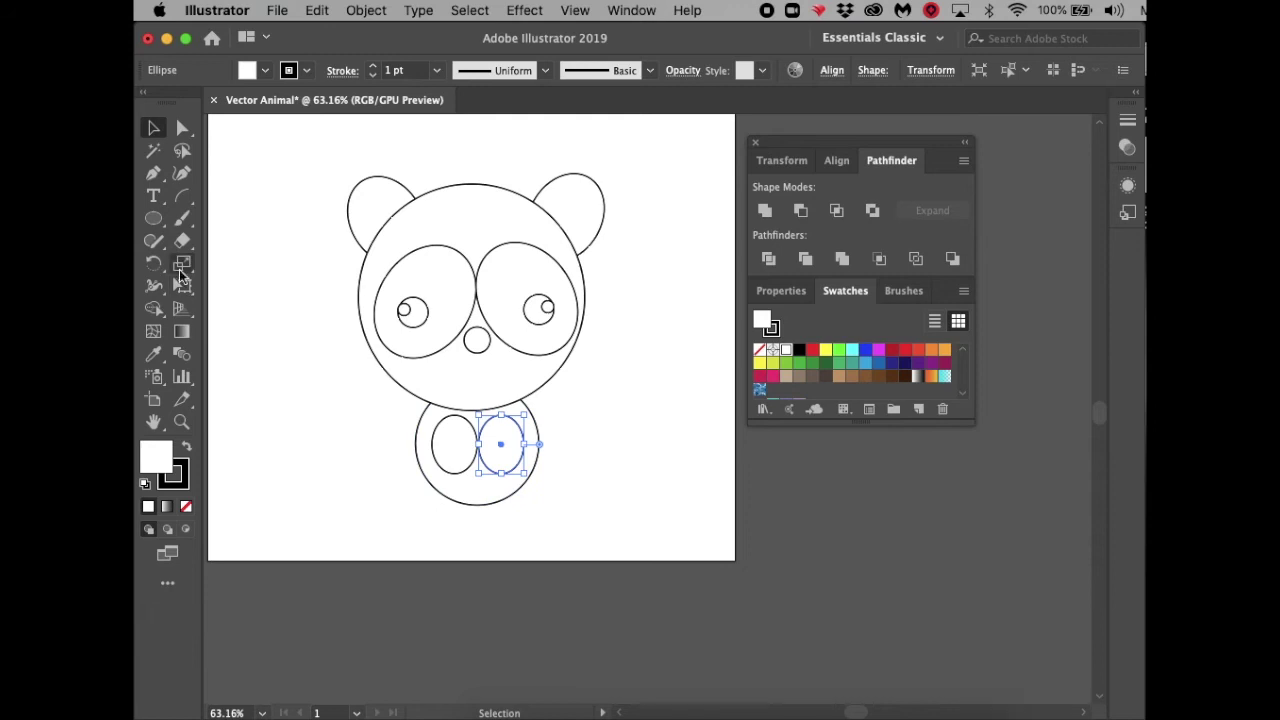
left_click(153, 218)
left_click_drag(437, 480, 486, 525)
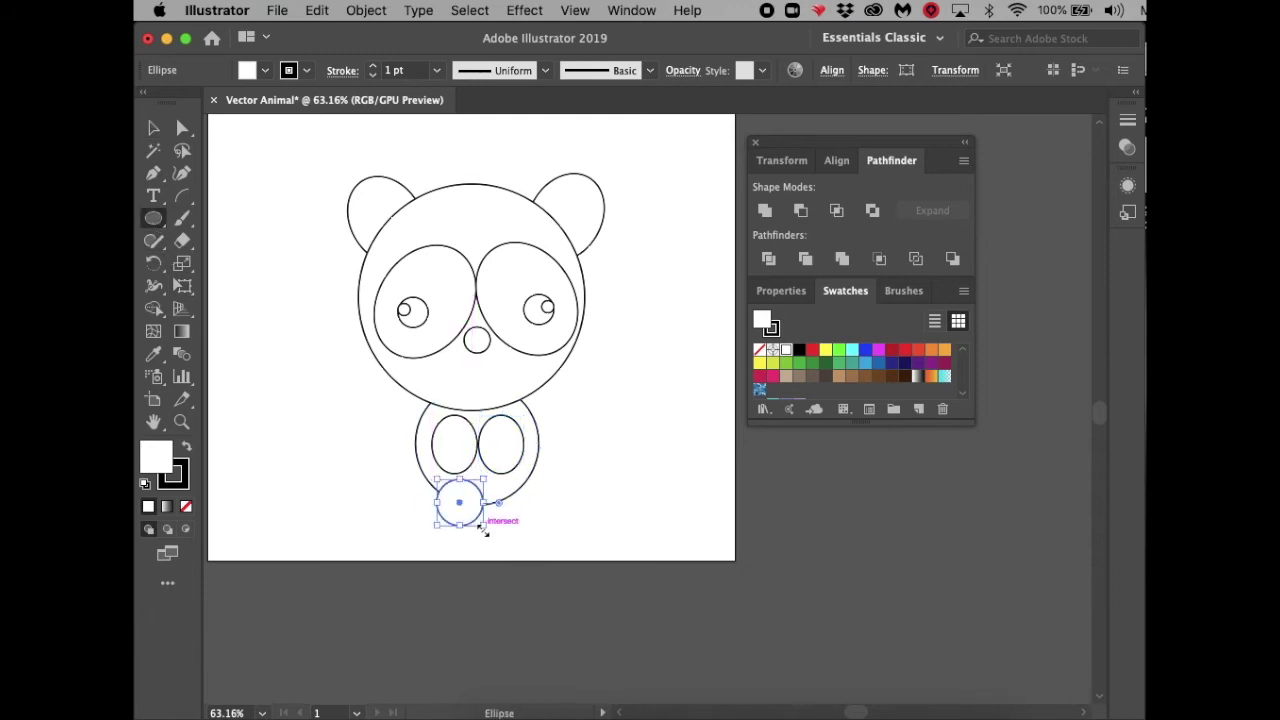
left_click(154, 128)
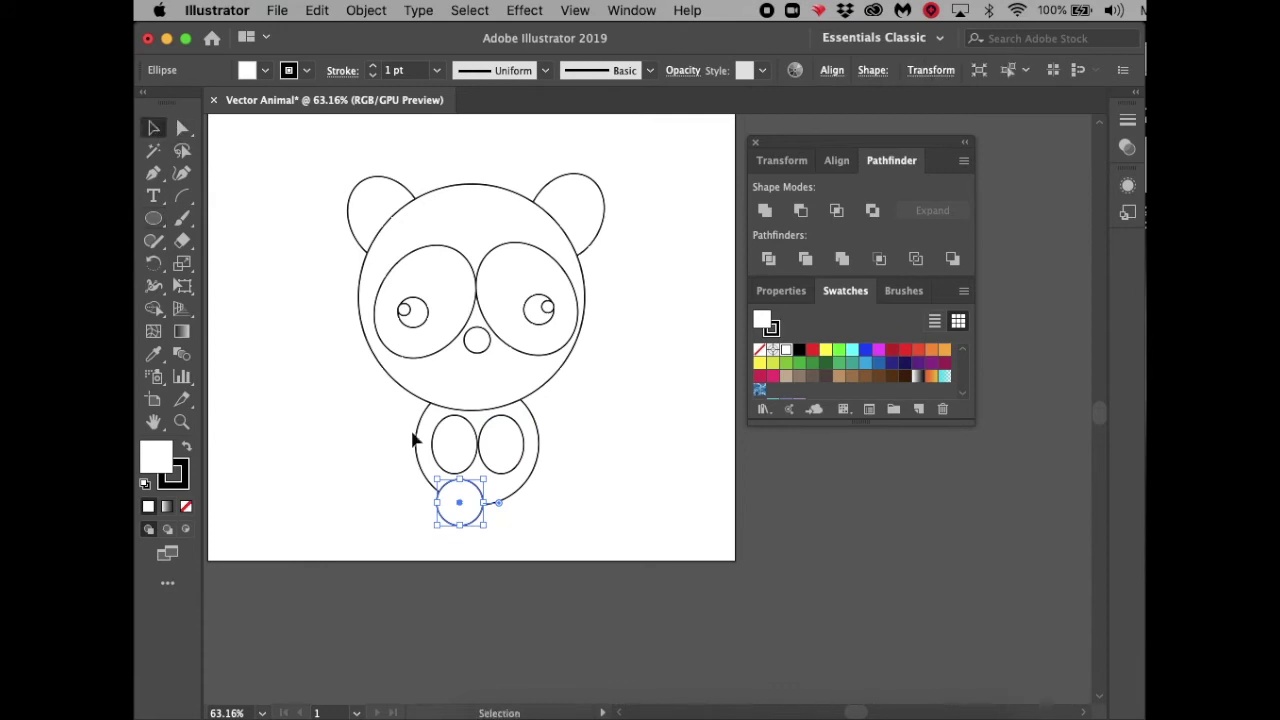
left_click_drag(458, 510, 507, 507)
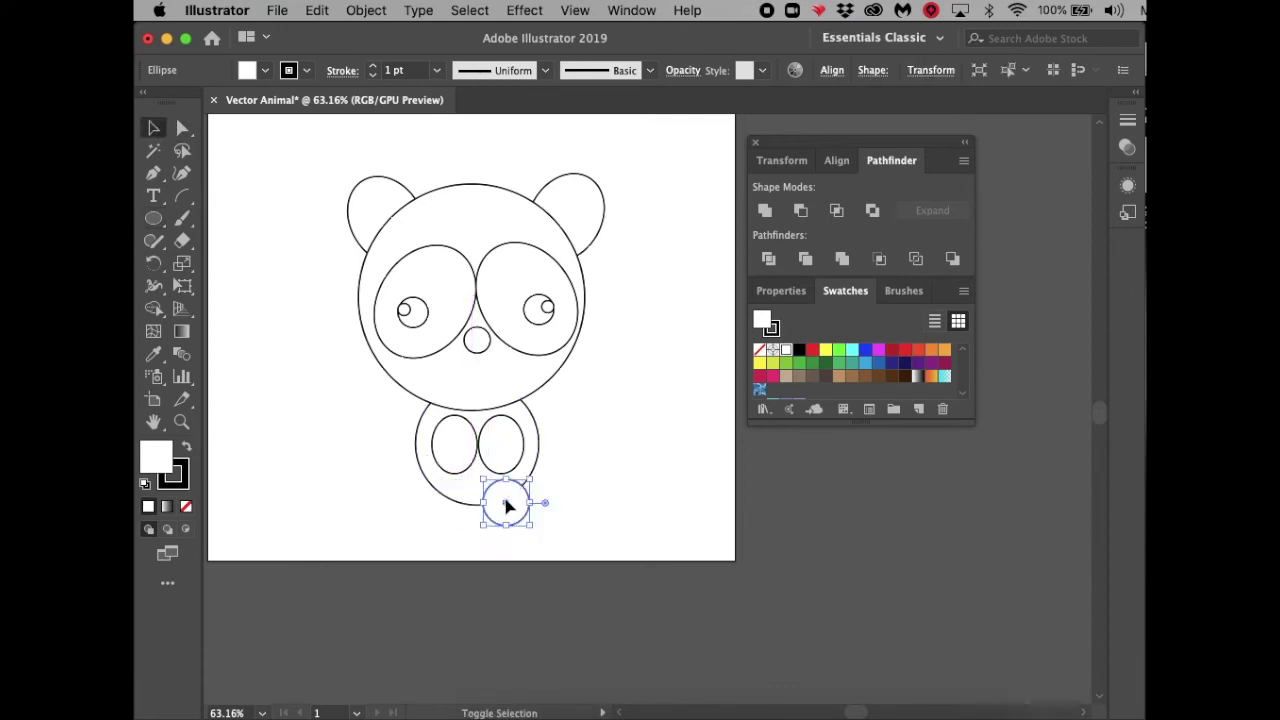
left_click_drag(504, 505, 470, 502)
Narrow the left foot circle into an upright oval and delete the right foot circle.
left_click(546, 505)
left_click(455, 510)
left_click(500, 509)
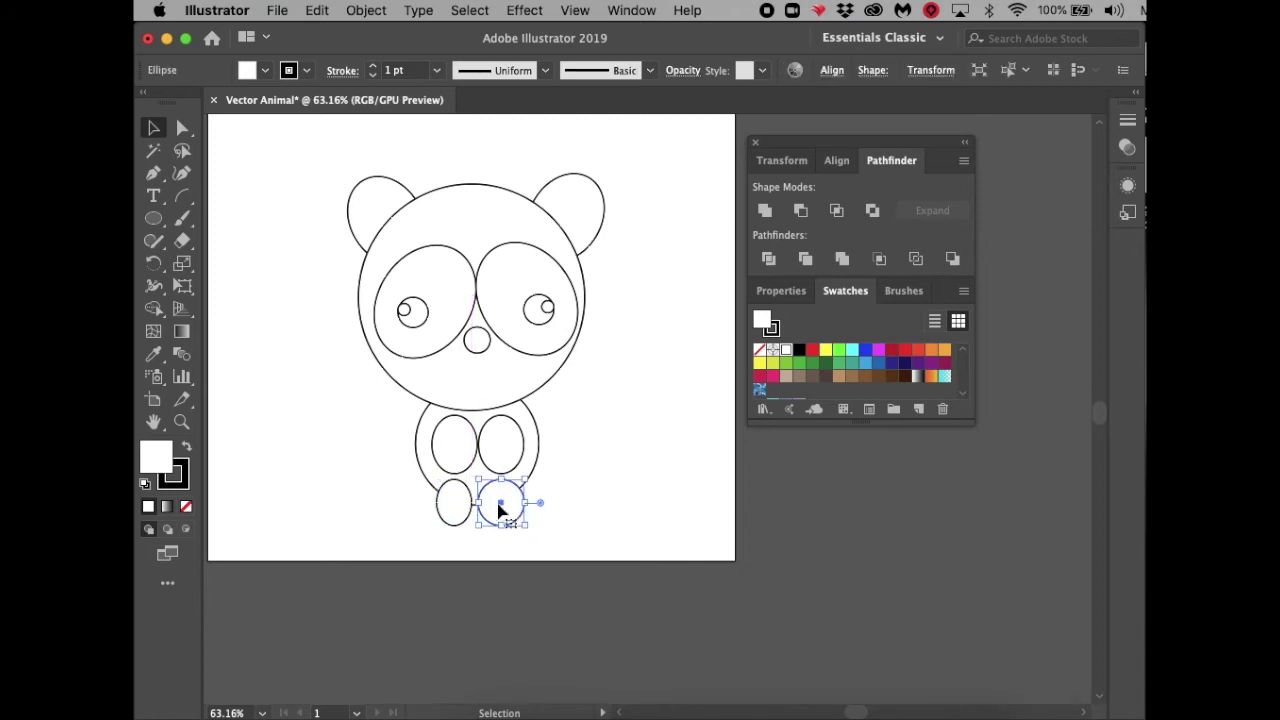
key("Delete")
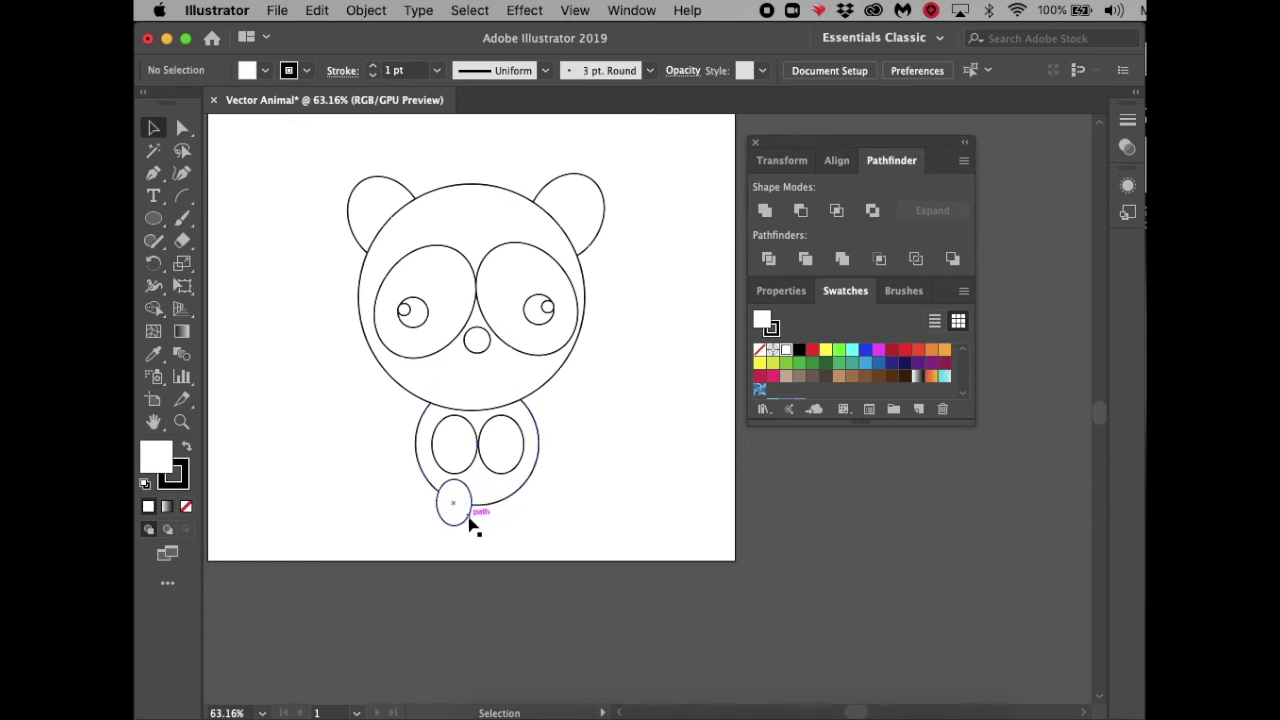
Duplicate the foot oval side by side under the body and unite both feet with the body circle.
left_click_drag(465, 515, 422, 527)
left_click(549, 510)
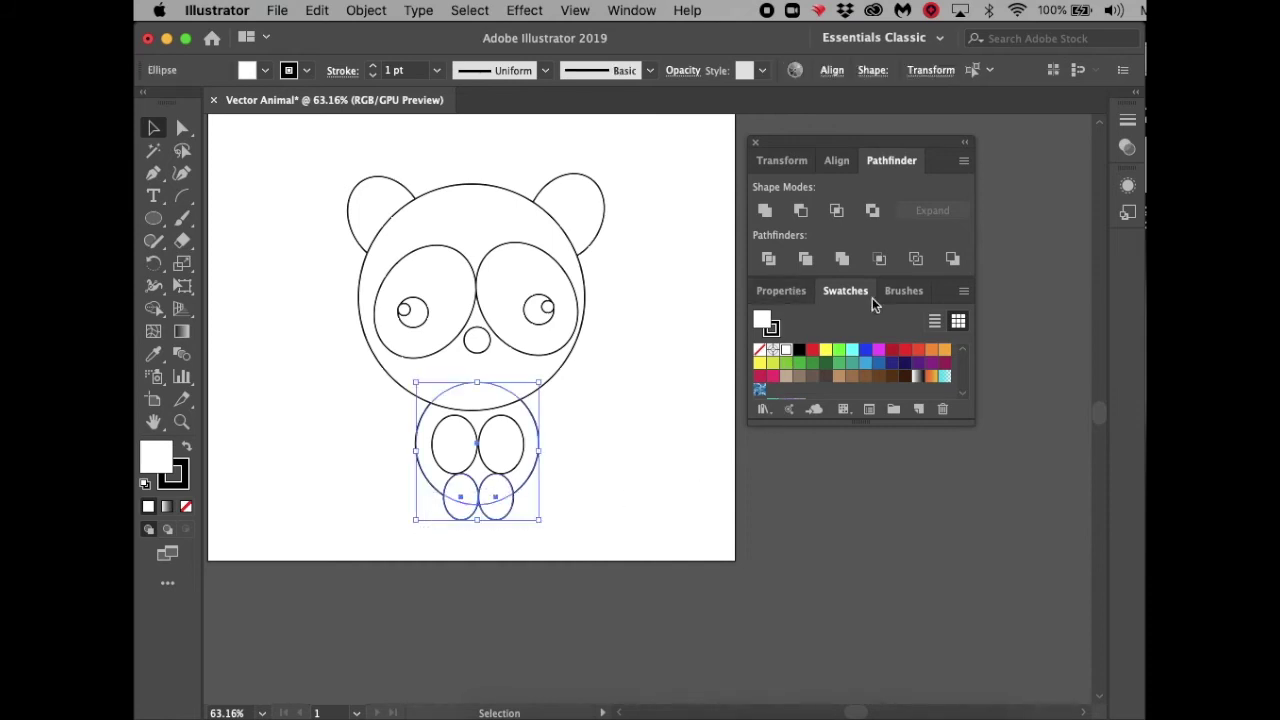
left_click(764, 211)
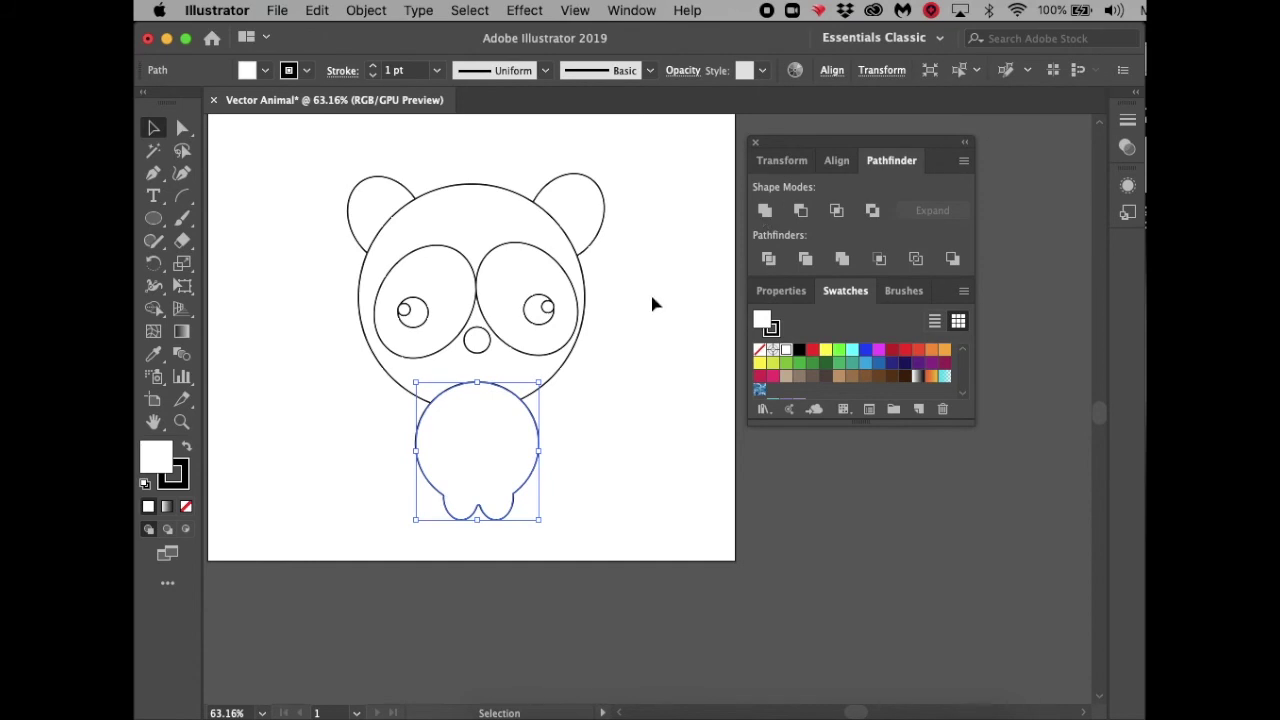
Send the united body shape to the back, behind the head and the two body ovals.
right_click(517, 431)
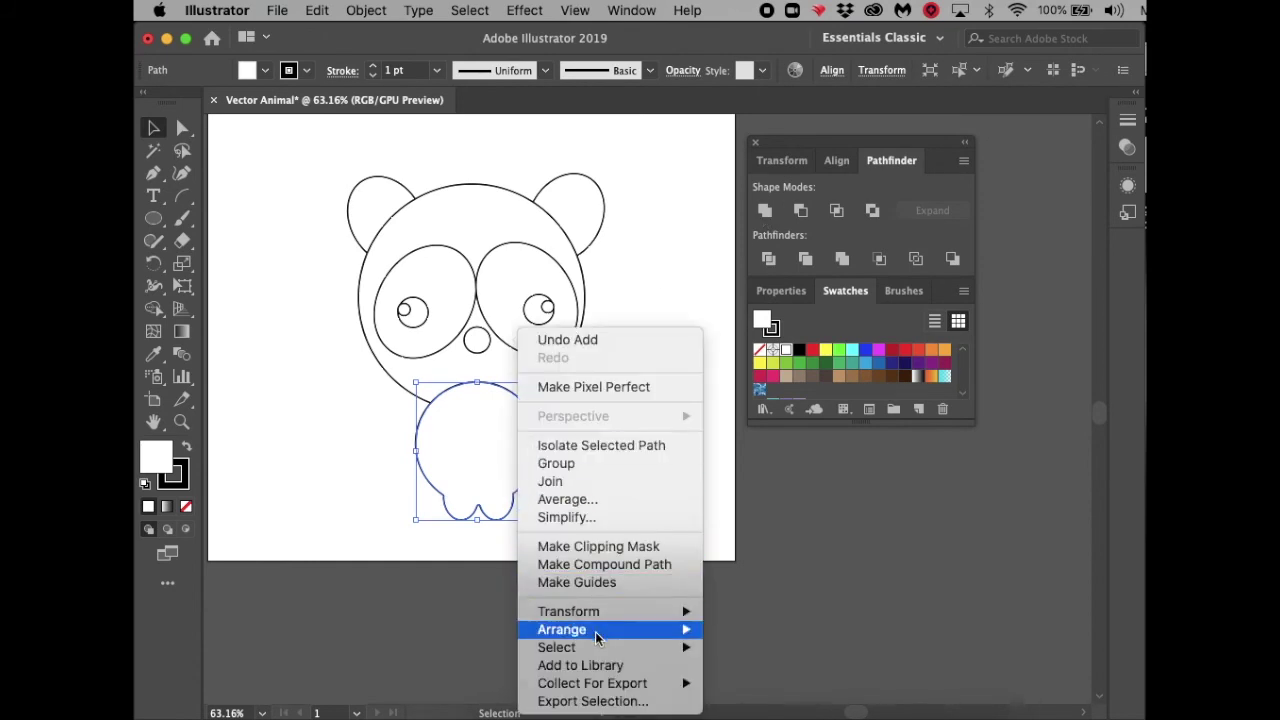
mouse_move(595, 629)
left_click(750, 672)
left_click(665, 502)
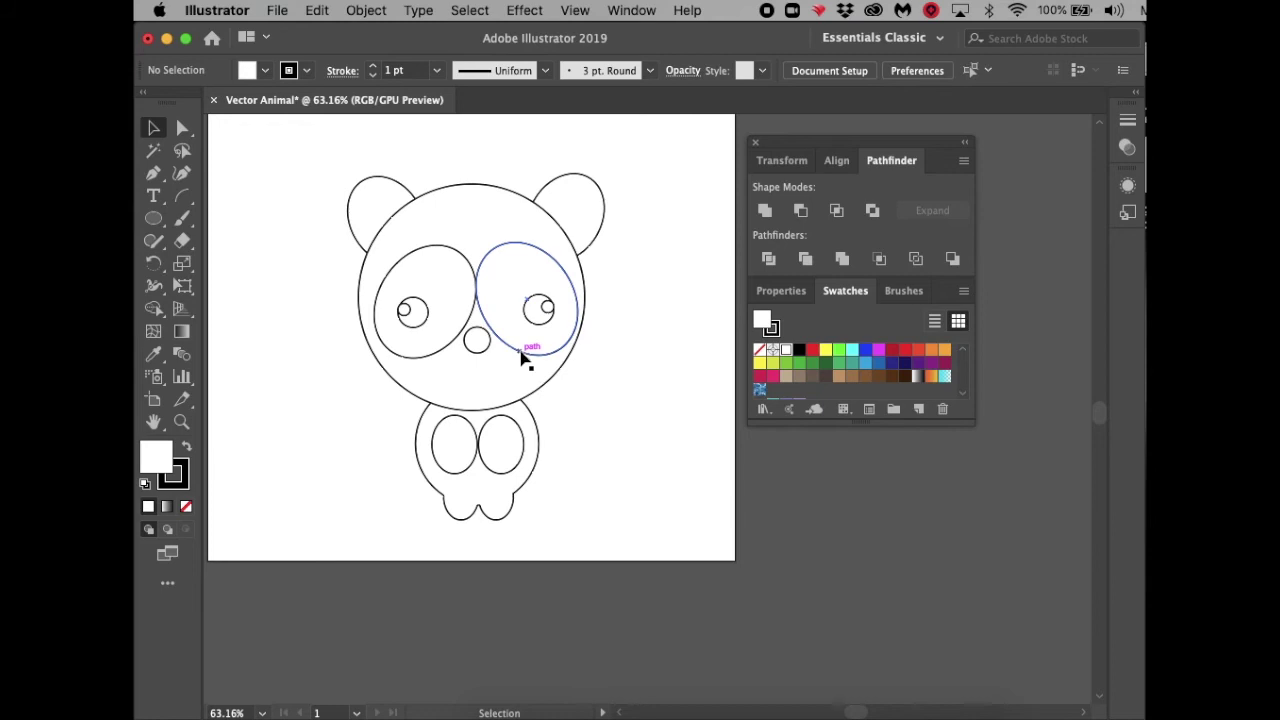
Fill both ears, both eye patches, the nose and the two body ovals with near-black 020202.
left_click(570, 218)
left_click(374, 203, "shift")
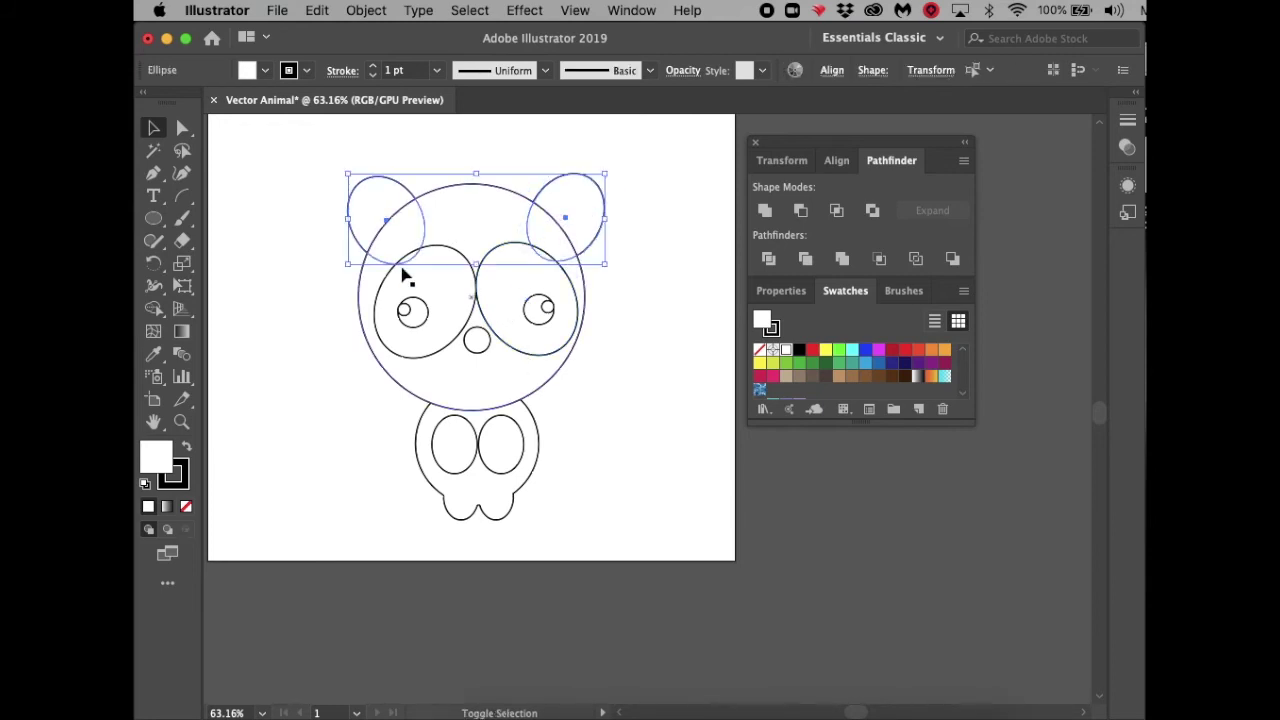
left_click(443, 286, "shift")
left_click(540, 287, "shift")
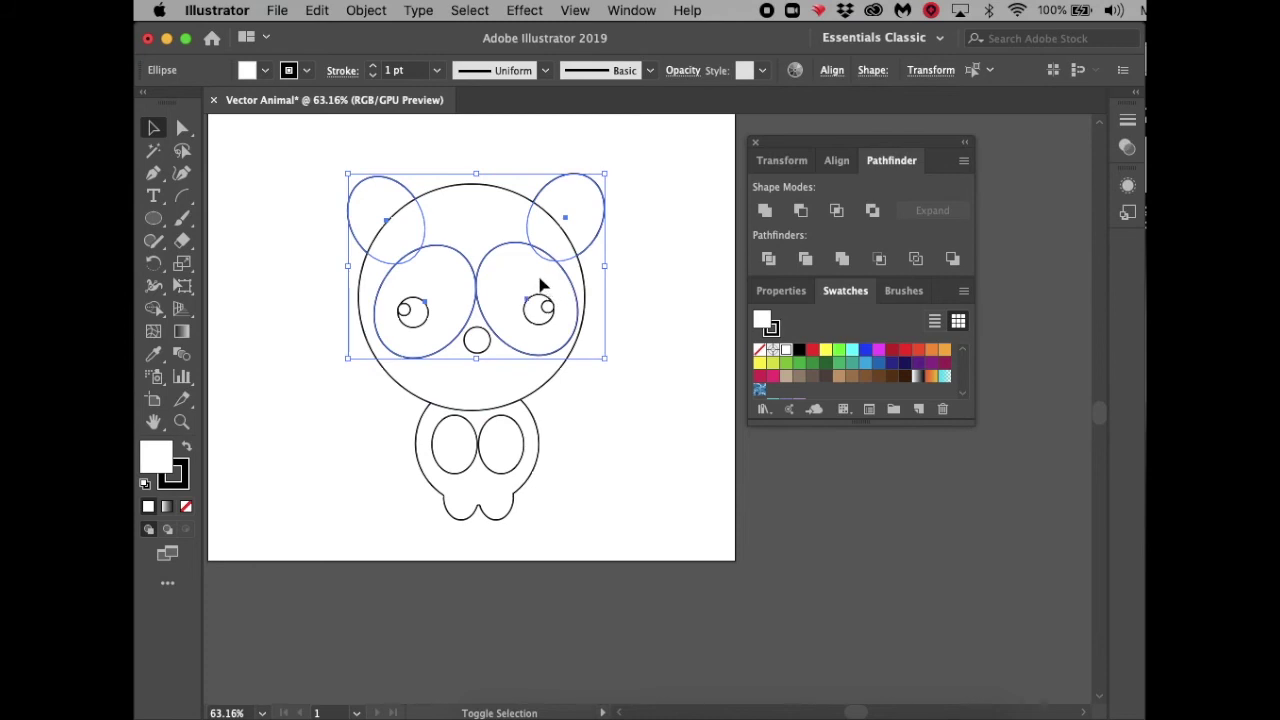
left_click(488, 340, "shift")
left_click(457, 443, "shift")
left_click(491, 446, "shift")
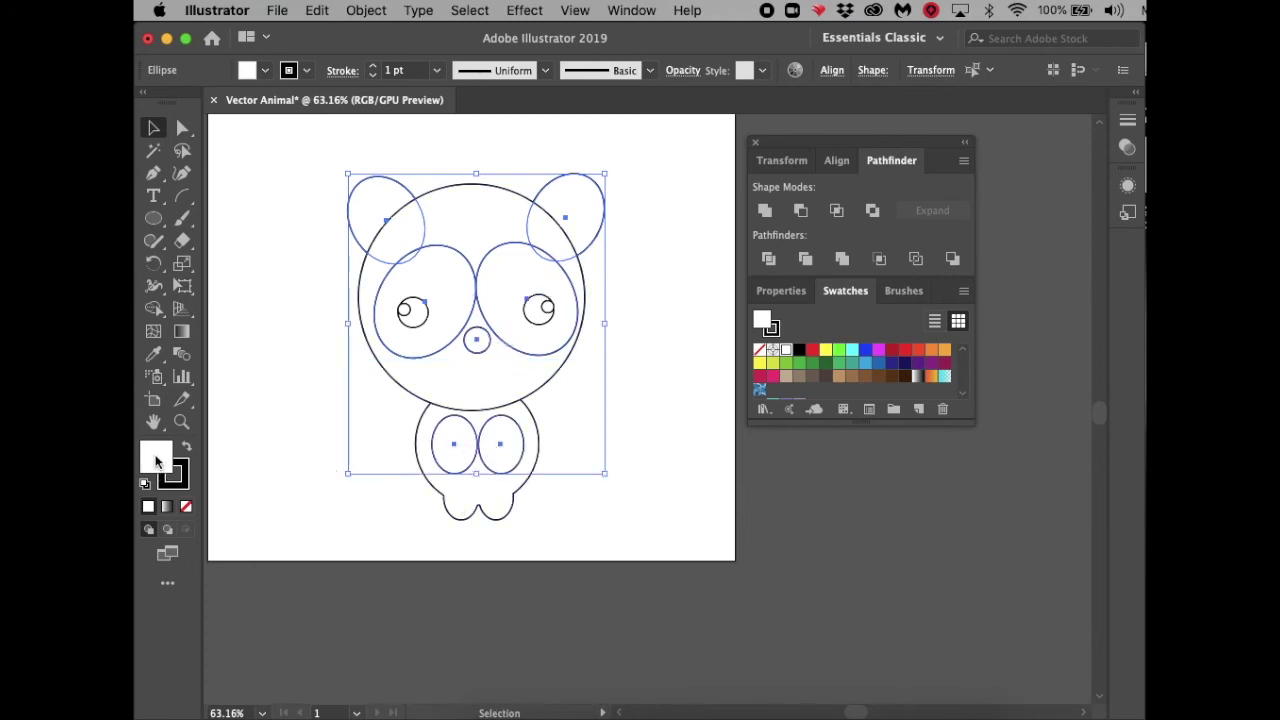
double_click(155, 460)
left_click(703, 502)
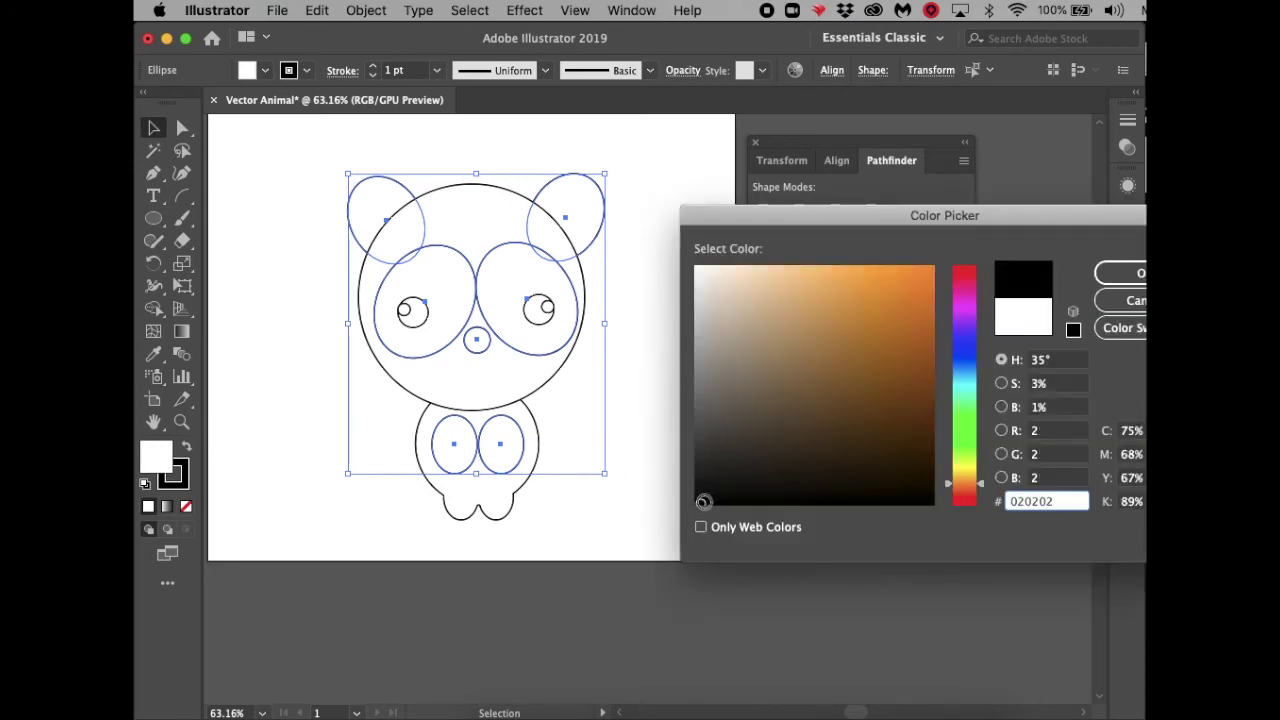
left_click(1133, 276)
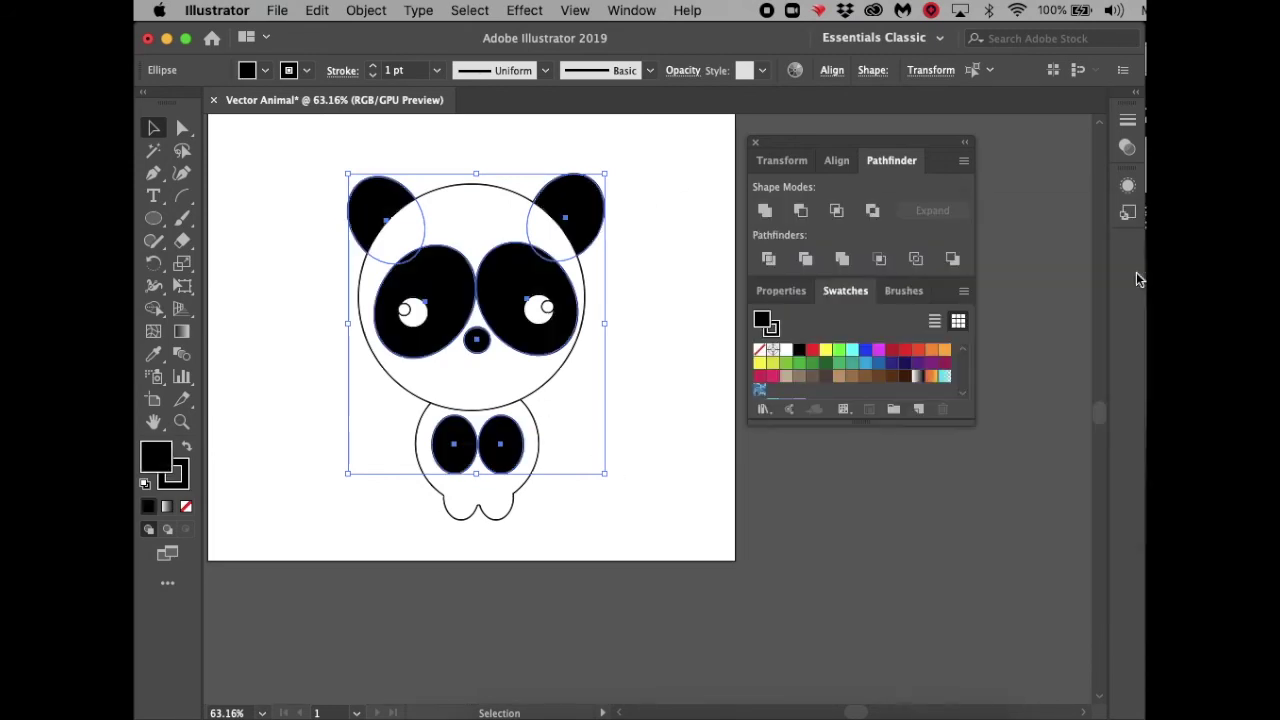
left_click(866, 503)
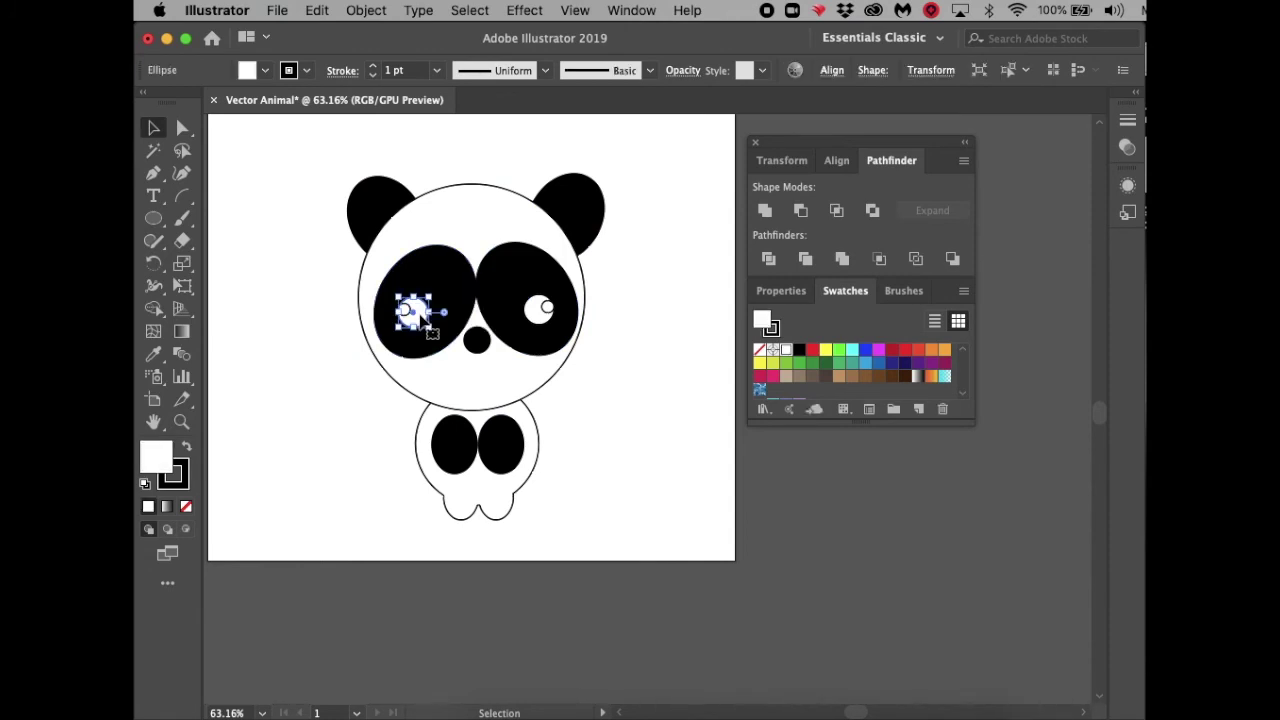
Fill the larger inner circle of both eyes with dark grey 6D6A66.
left_click(540, 312, "shift")
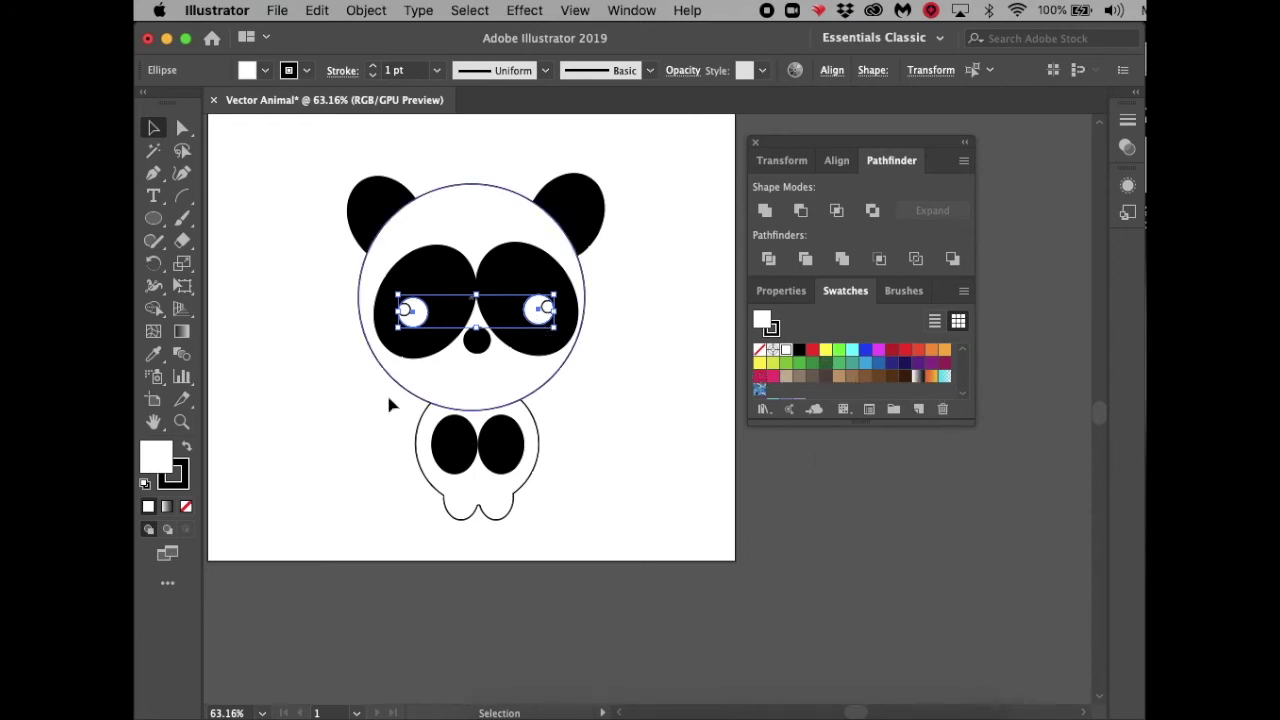
double_click(166, 460)
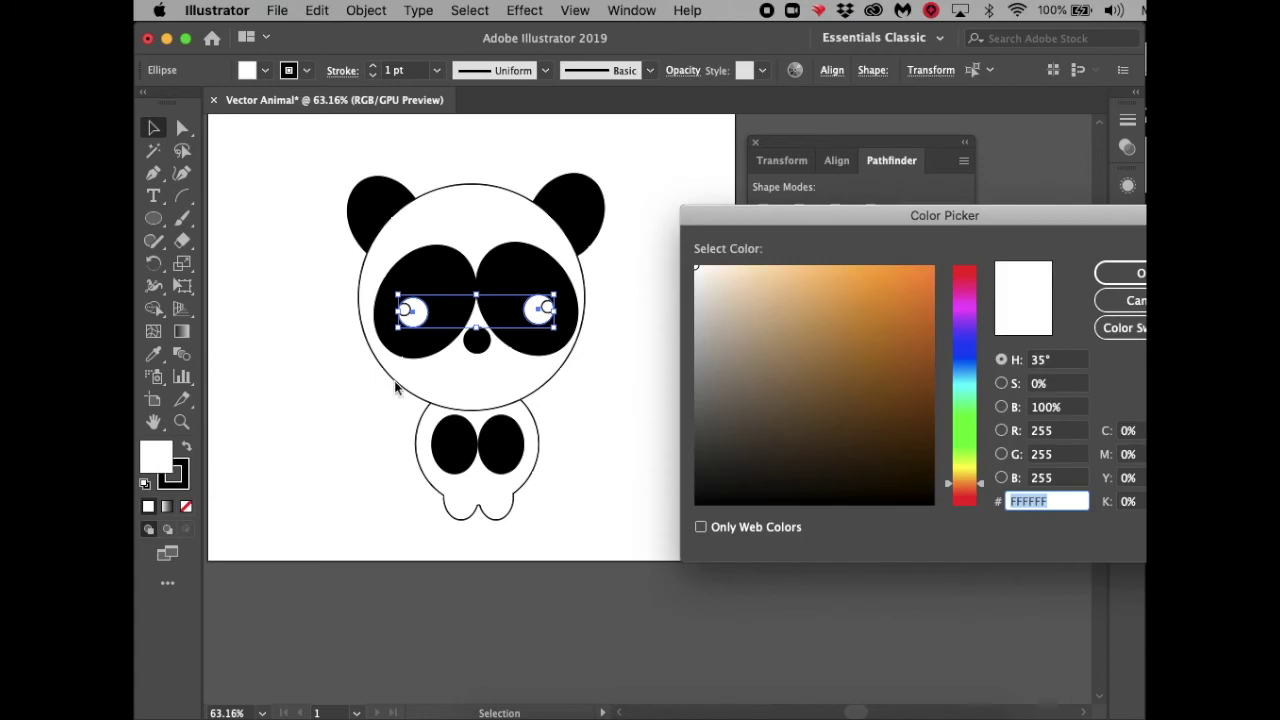
left_click(711, 403)
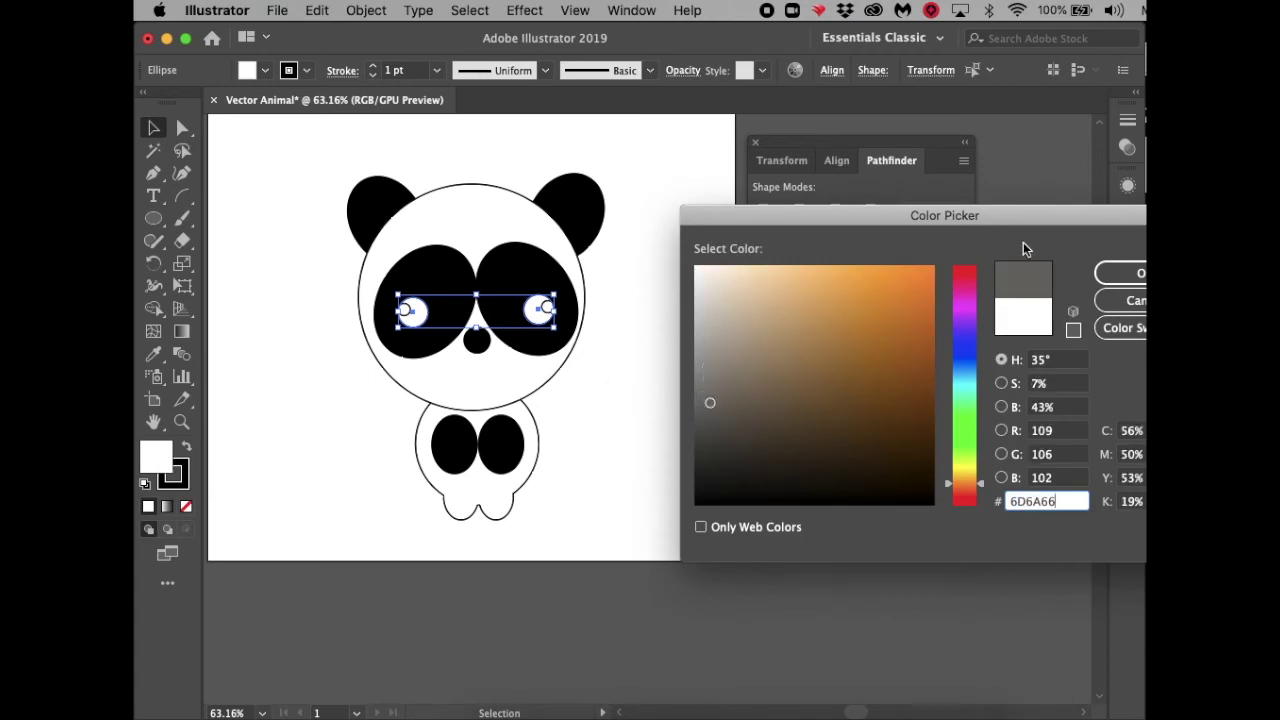
left_click(1119, 274)
left_click(653, 389)
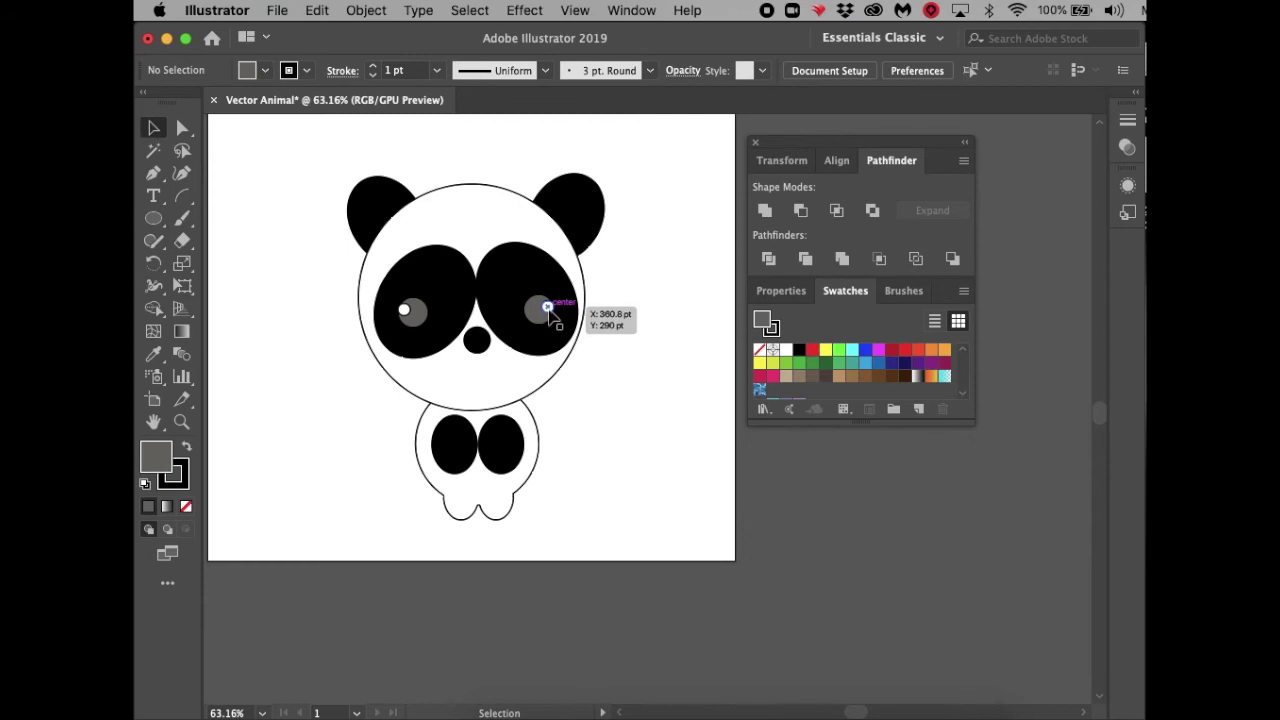
Move the right eye's small white highlight to the upper-left part of its grey circle.
left_click_drag(548, 310, 534, 308)
left_click(672, 323)
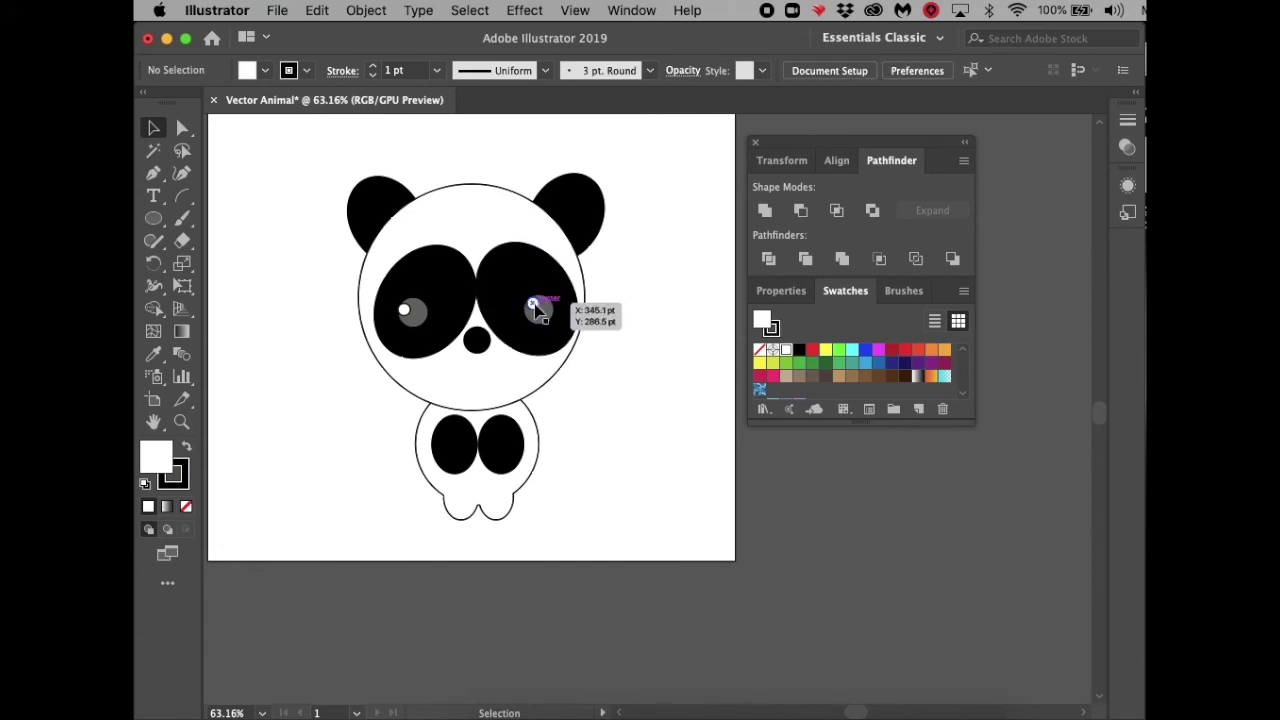
left_click_drag(535, 309, 534, 305)
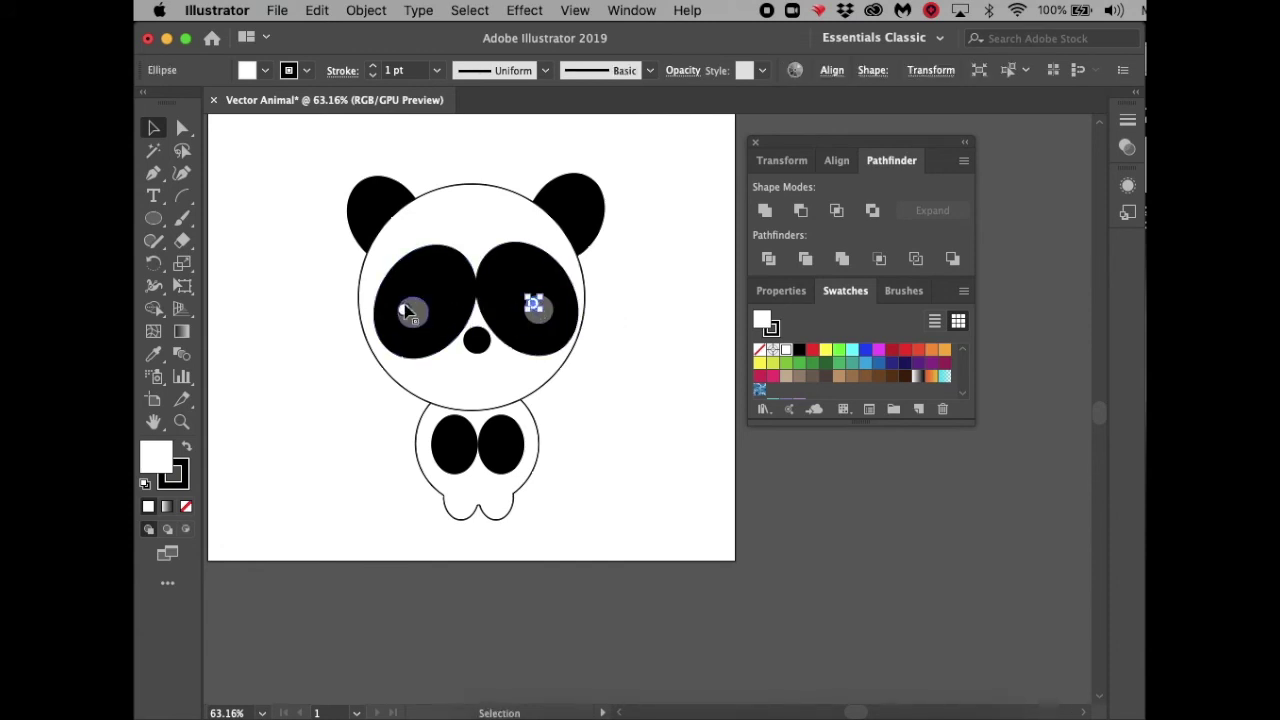
Remove the stroke from the white highlights in both eyes.
left_click(404, 311, "shift")
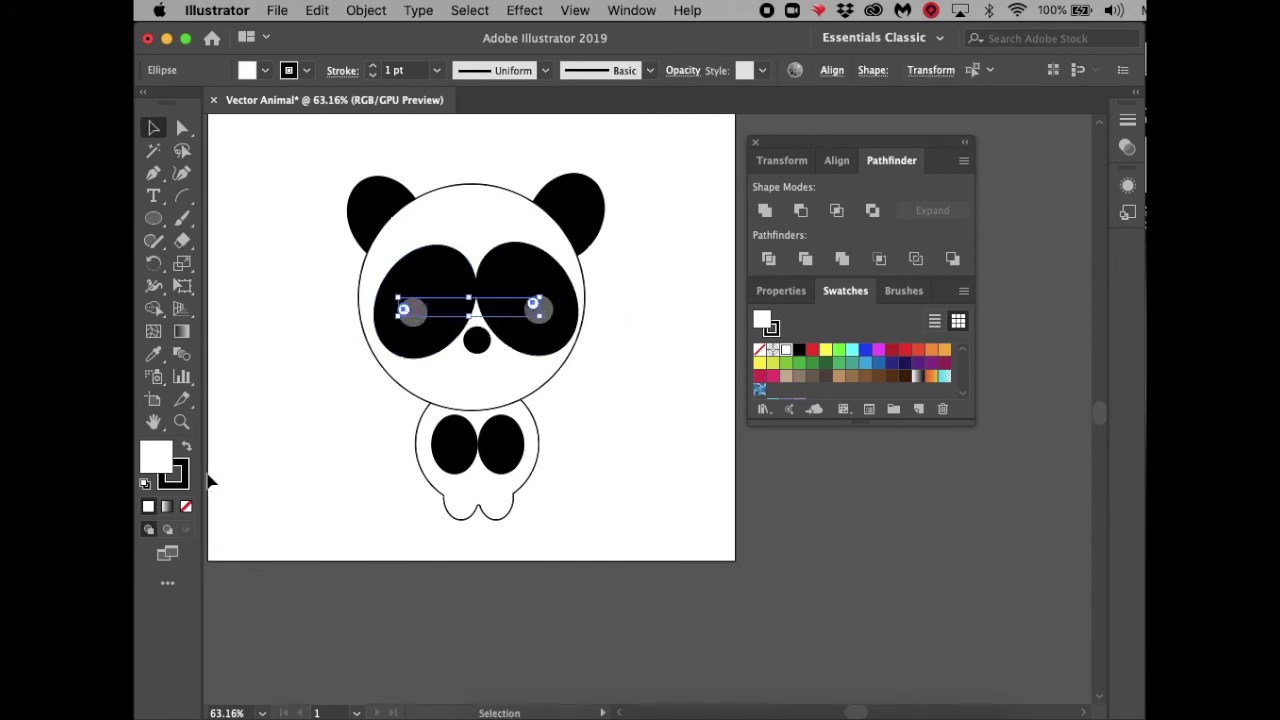
left_click(179, 485)
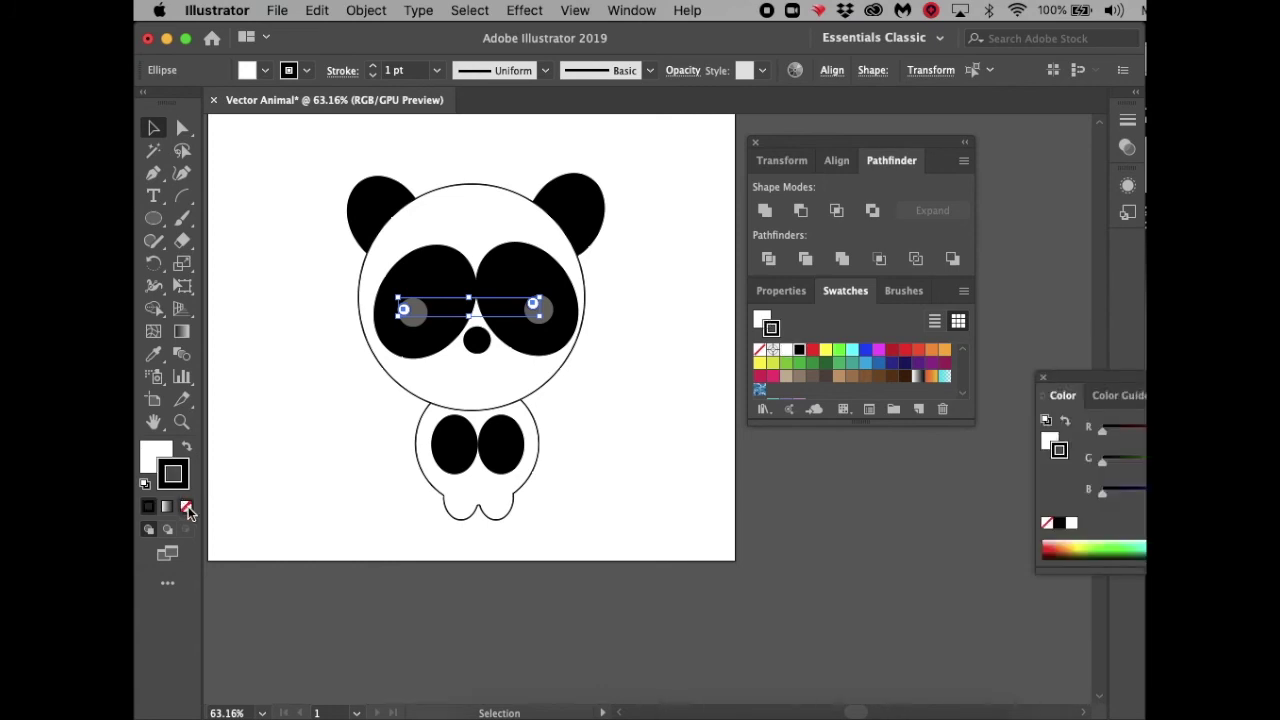
left_click(186, 507)
left_click(268, 451)
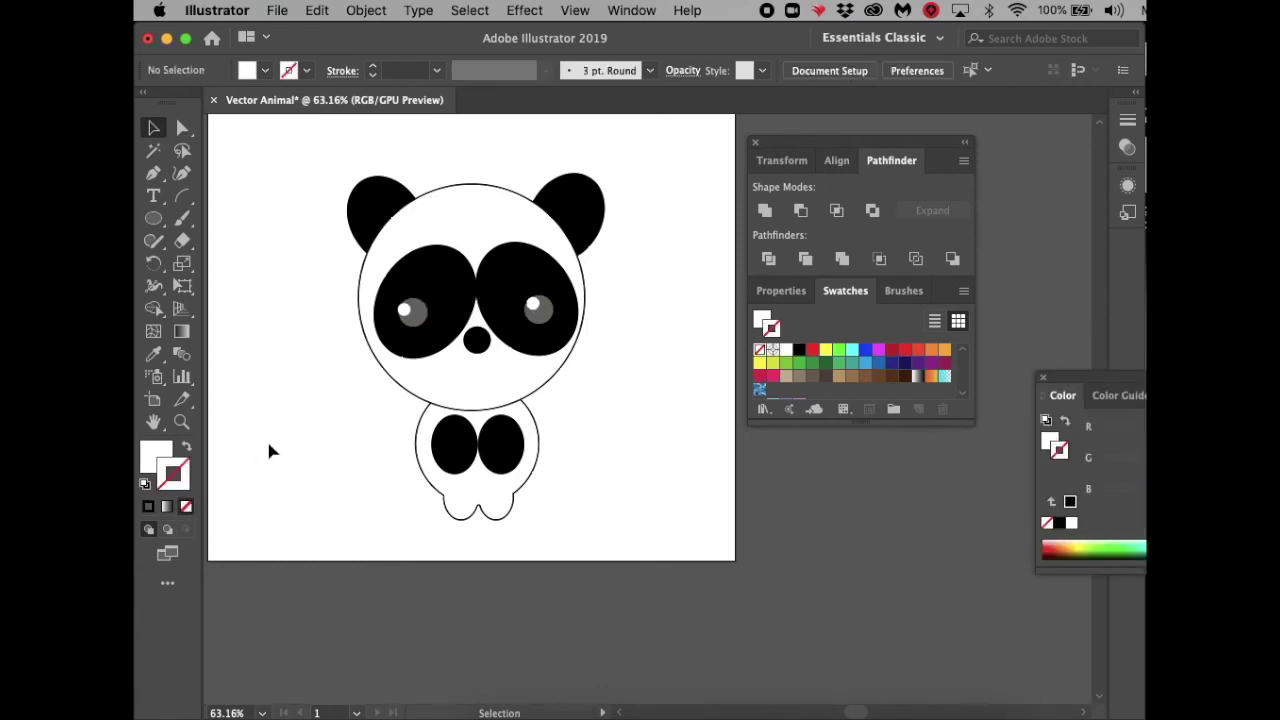
Nudge the left eye's white highlight slightly inward so it sits in the upper-left part of the grey circle.
left_click(181, 422)
left_click_drag(326, 267, 400, 291)
left_click(153, 128)
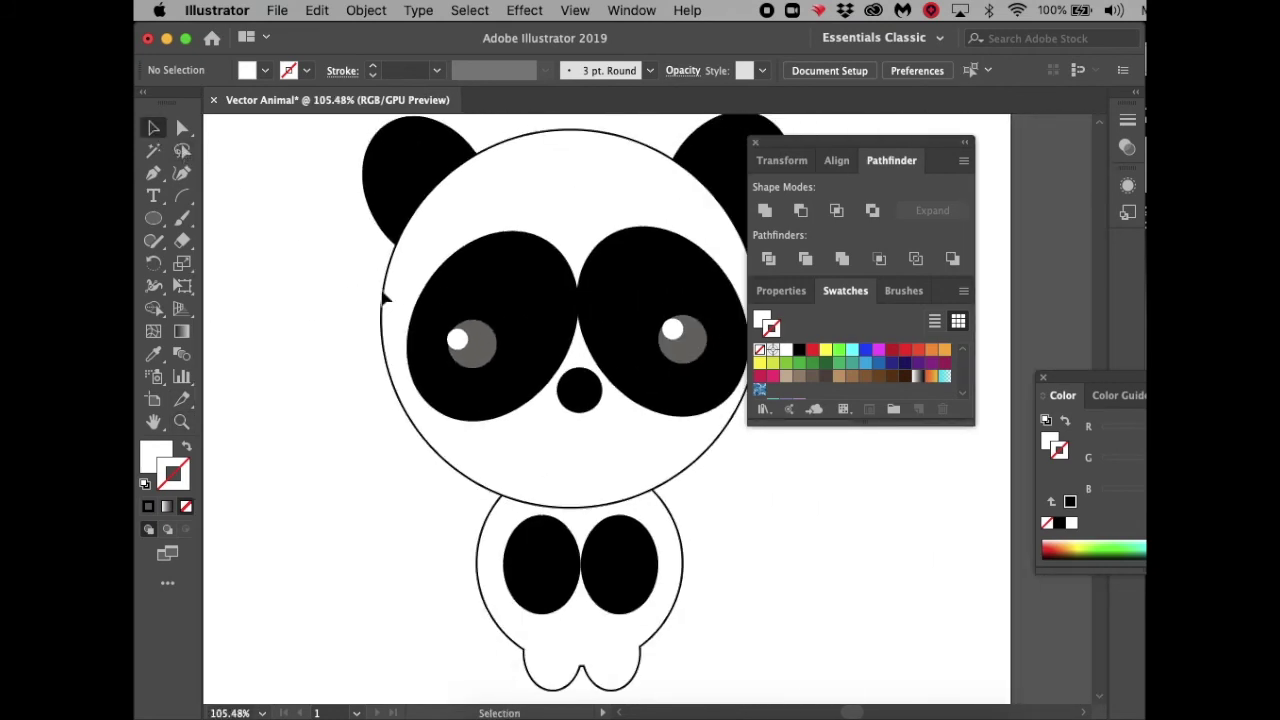
left_click_drag(459, 342, 468, 343)
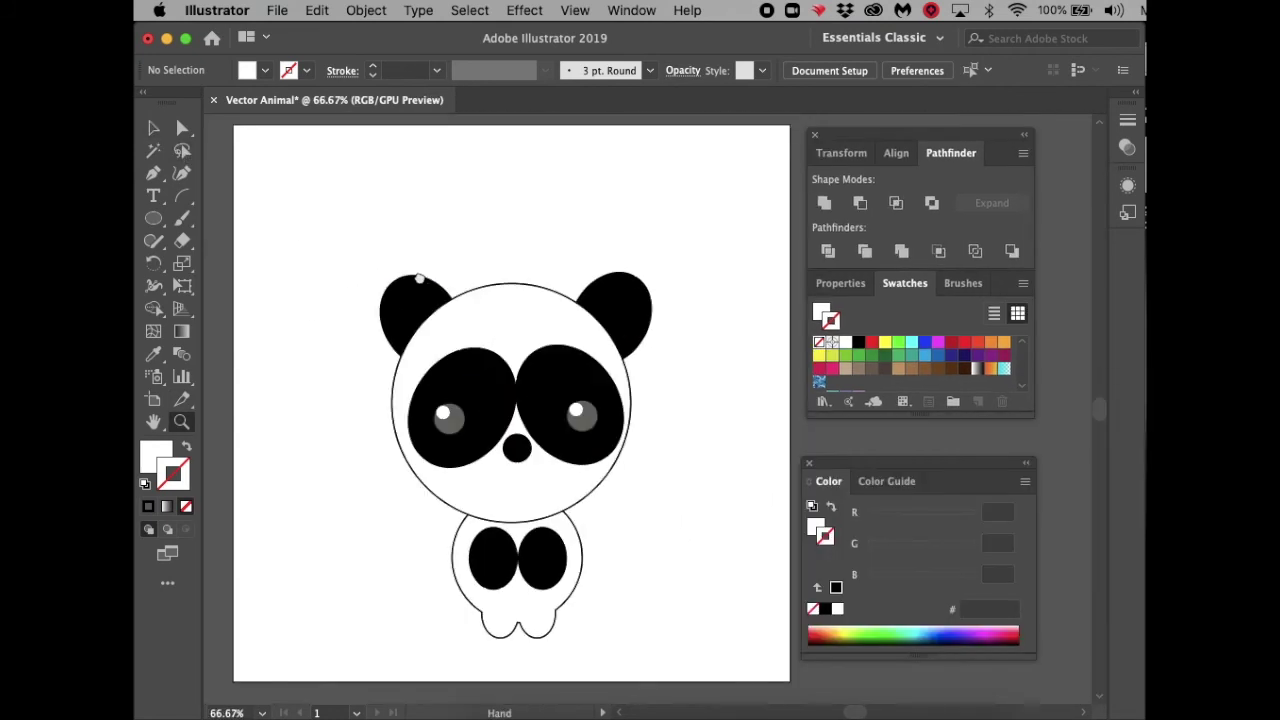
Move the whole panda up and to the left side of the artboard.
left_click_drag(371, 234, 712, 660)
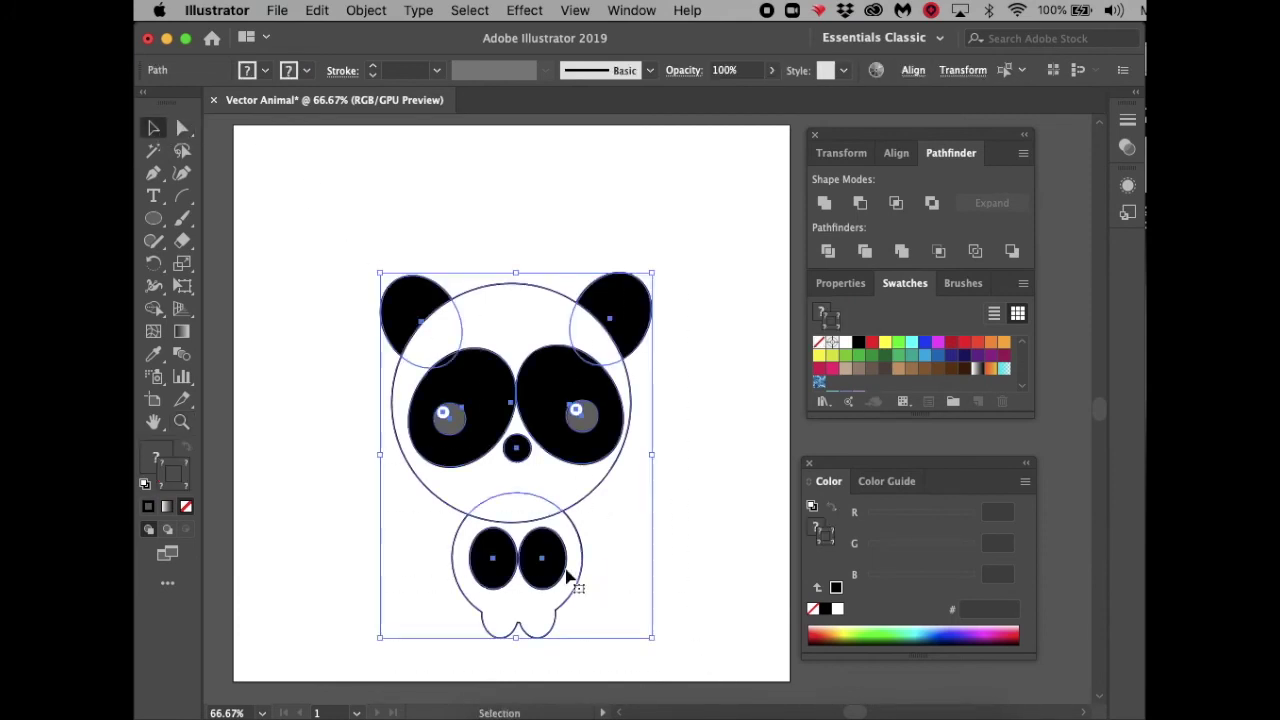
left_click_drag(541, 570, 416, 492)
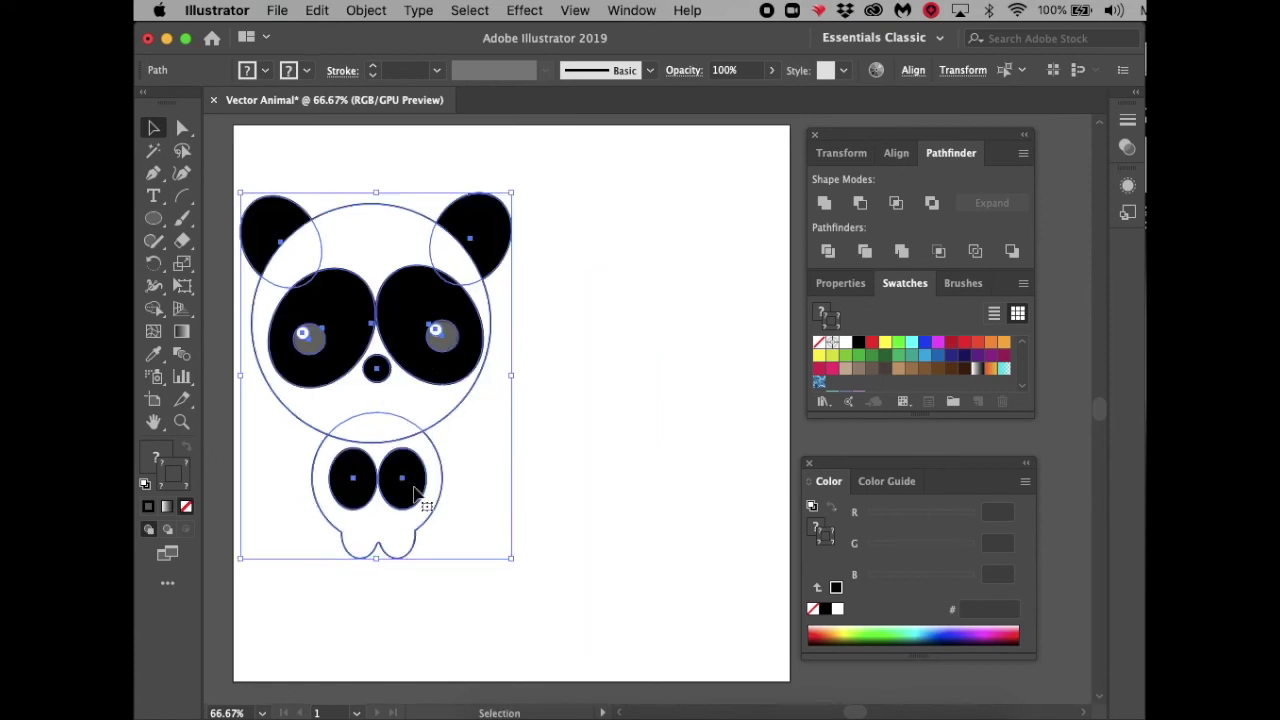
left_click(564, 413)
Draw a large circle in the empty area beside the panda and a tall narrow oval overlapping its upper-left edge.
left_click(153, 218)
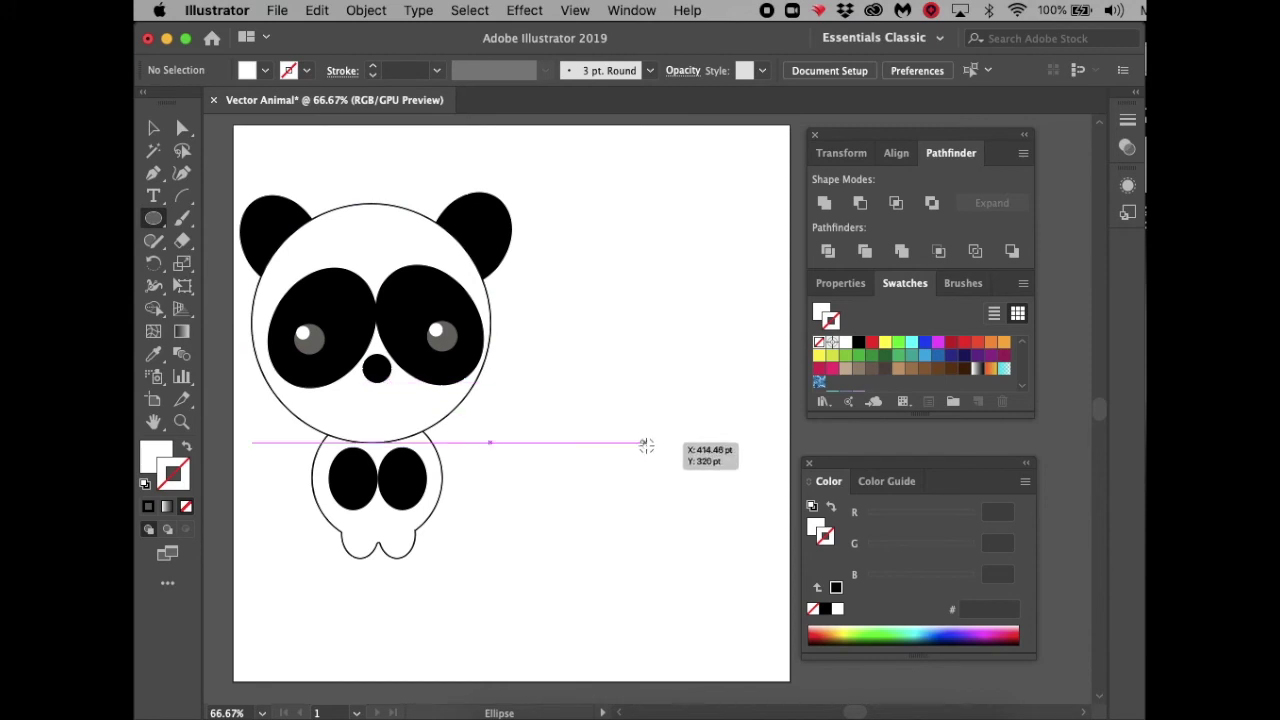
mouse_move(655, 469)
left_mouse_down()
mouse_move(620, 316)
mouse_move(645, 383)
mouse_move(654, 354)
mouse_move(654, 366)
left_mouse_up()
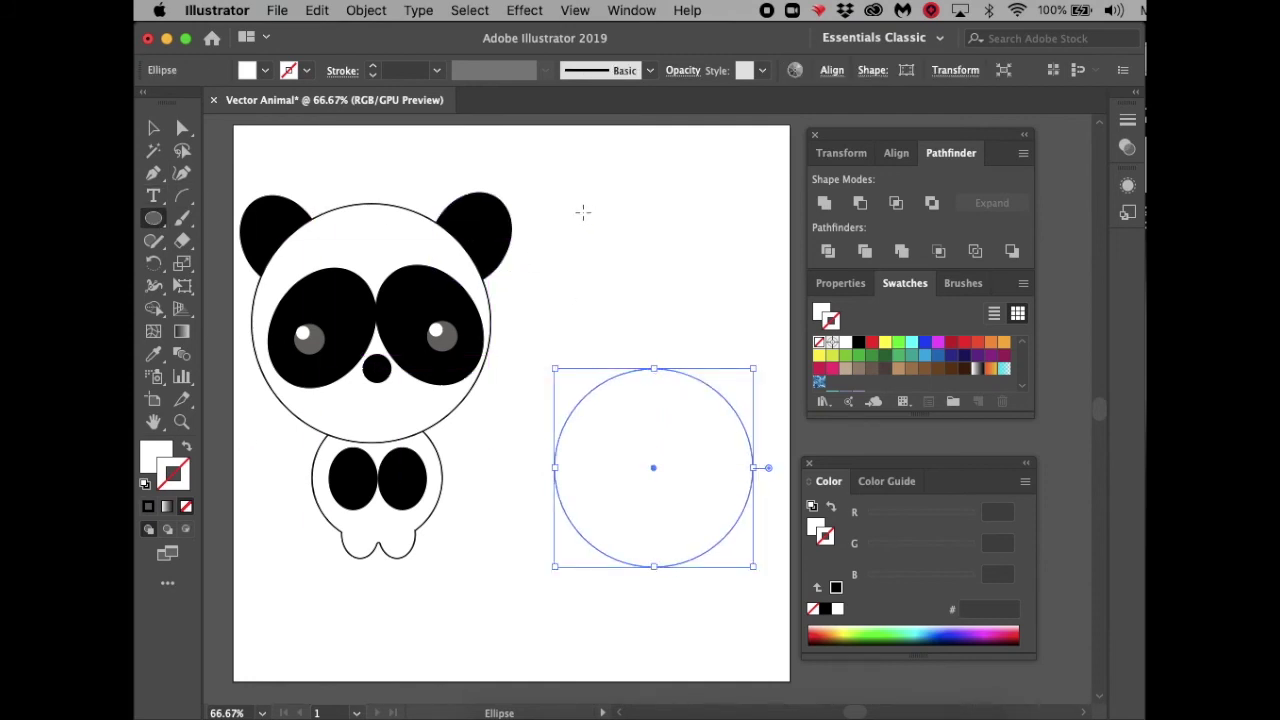
mouse_move(587, 162)
left_mouse_down()
mouse_move(620, 314)
mouse_move(606, 406)
mouse_move(628, 485)
left_mouse_up()
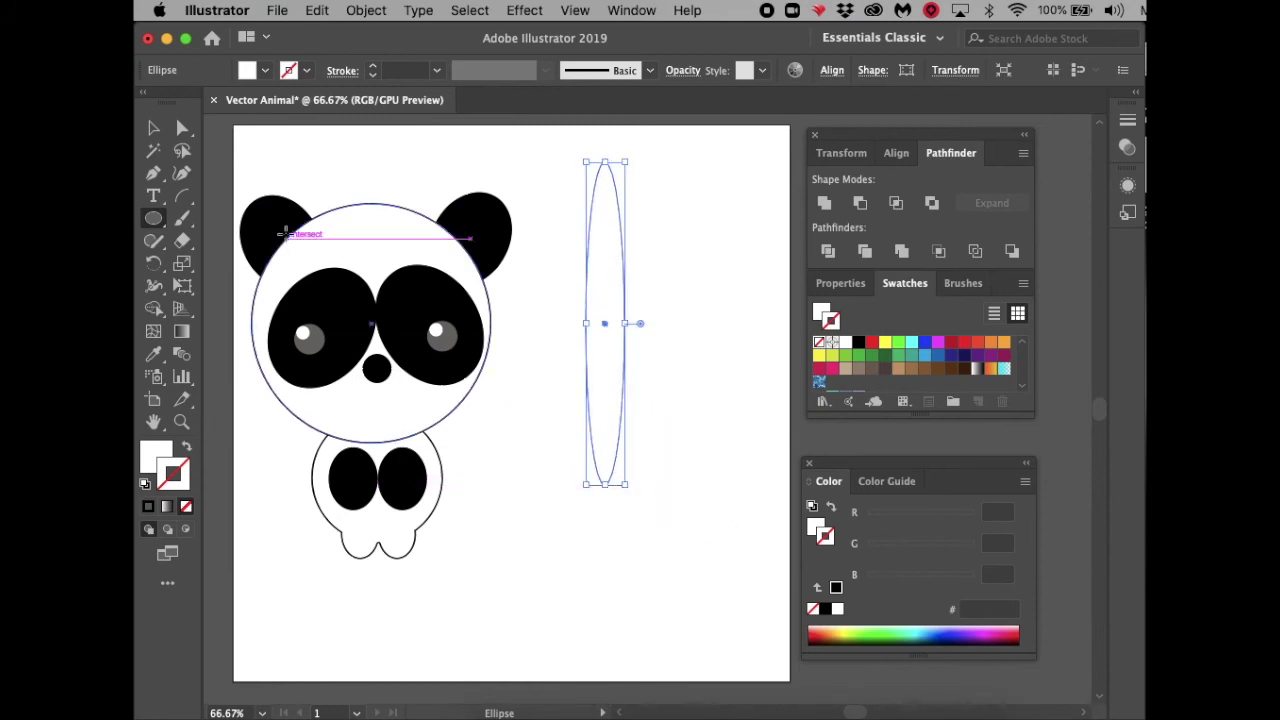
Apply a black 000000 stroke to the new large circle and the tall narrow oval.
left_click(153, 128)
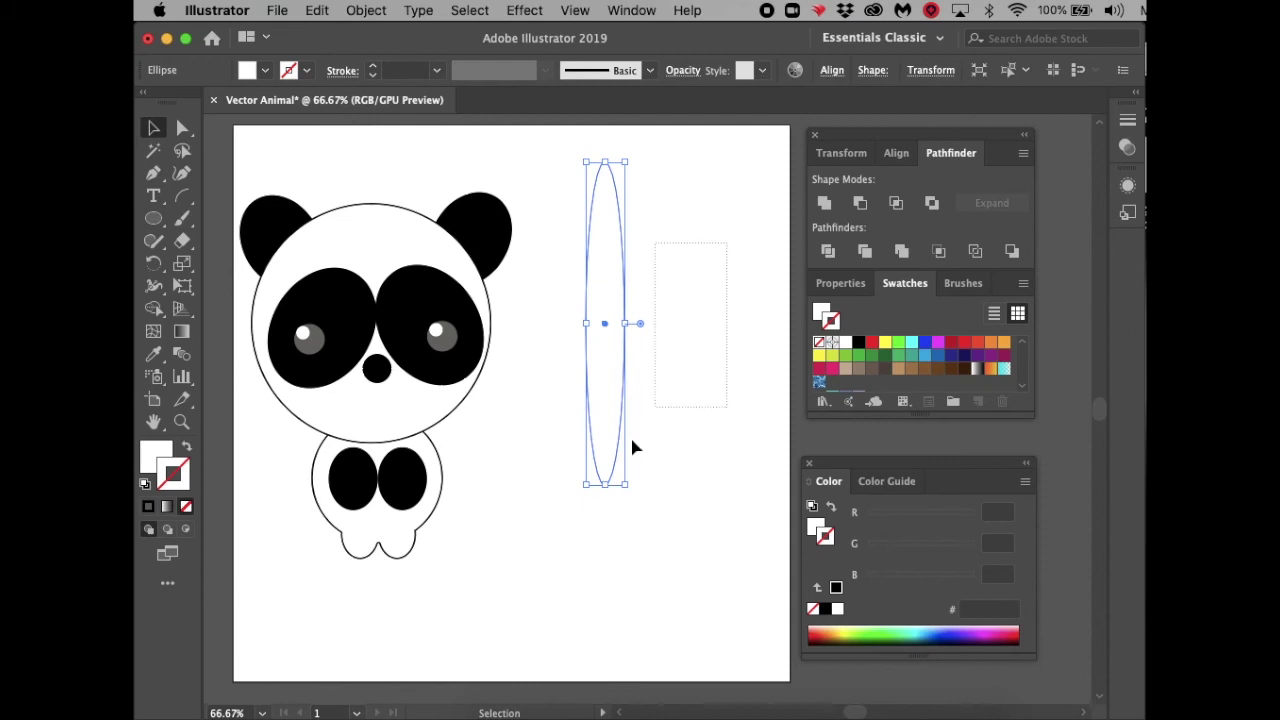
left_click_drag(632, 447, 527, 507)
left_click(168, 472)
left_click(149, 508)
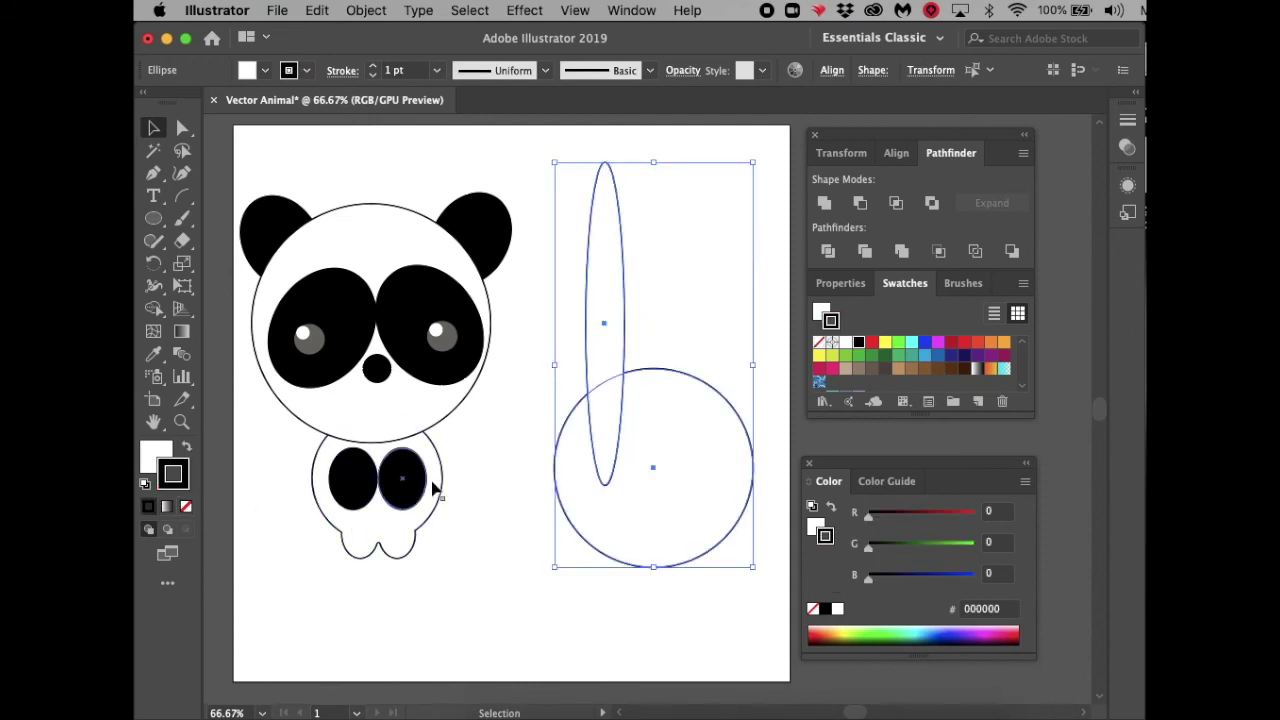
left_click(510, 457)
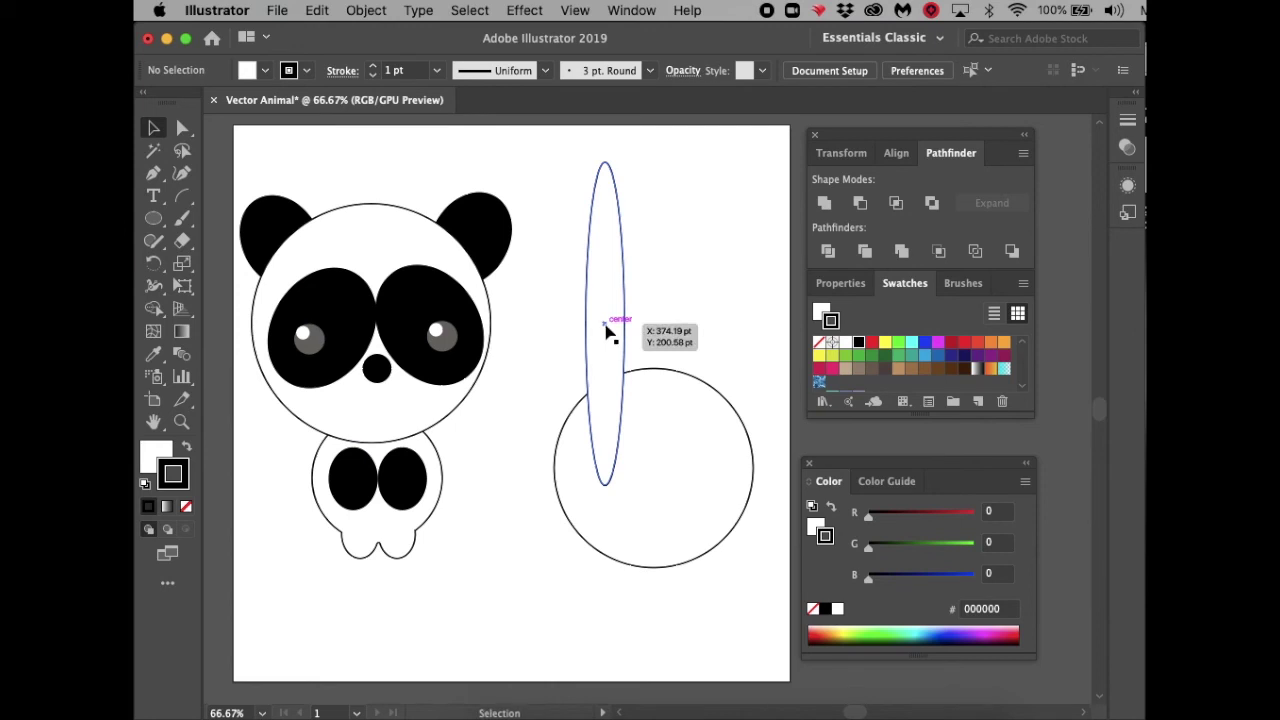
Duplicate the tall narrow oval onto the upper-right part of the large circle and unite all three shapes into one rabbit-head outline.
left_click_drag(605, 331, 710, 325)
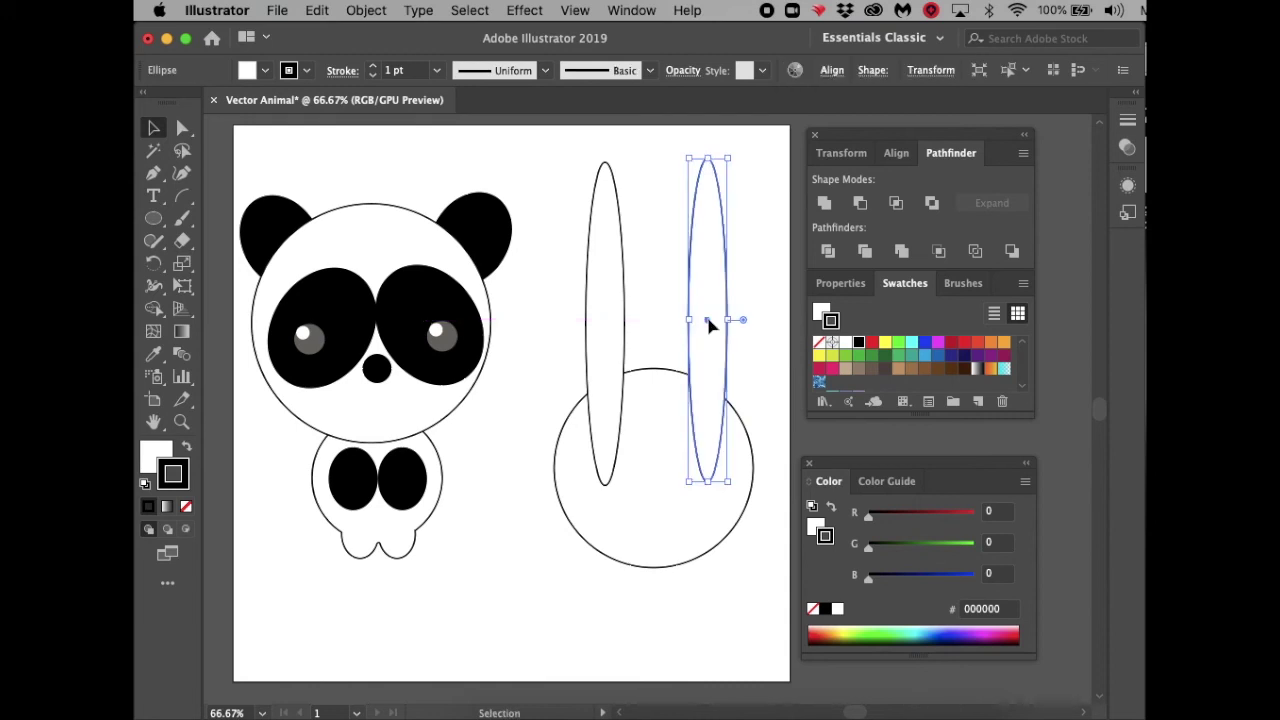
left_click_drag(743, 372, 535, 510)
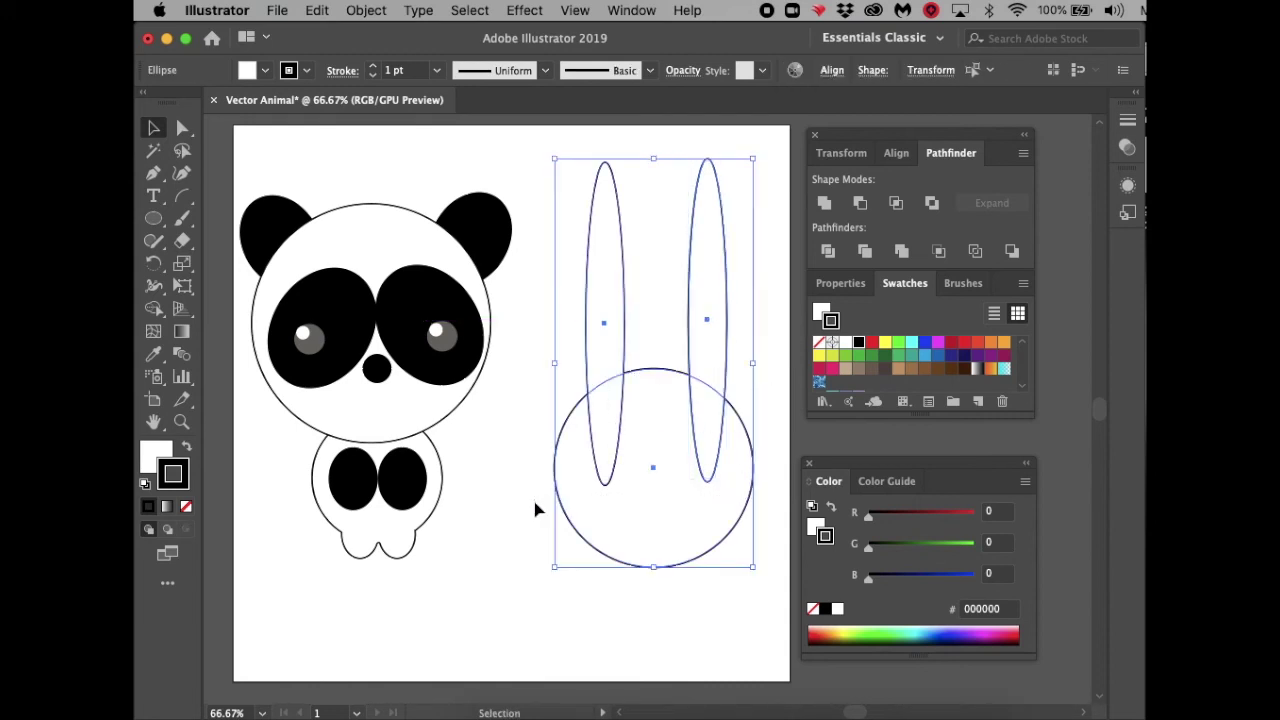
left_click(824, 203)
left_click(632, 290)
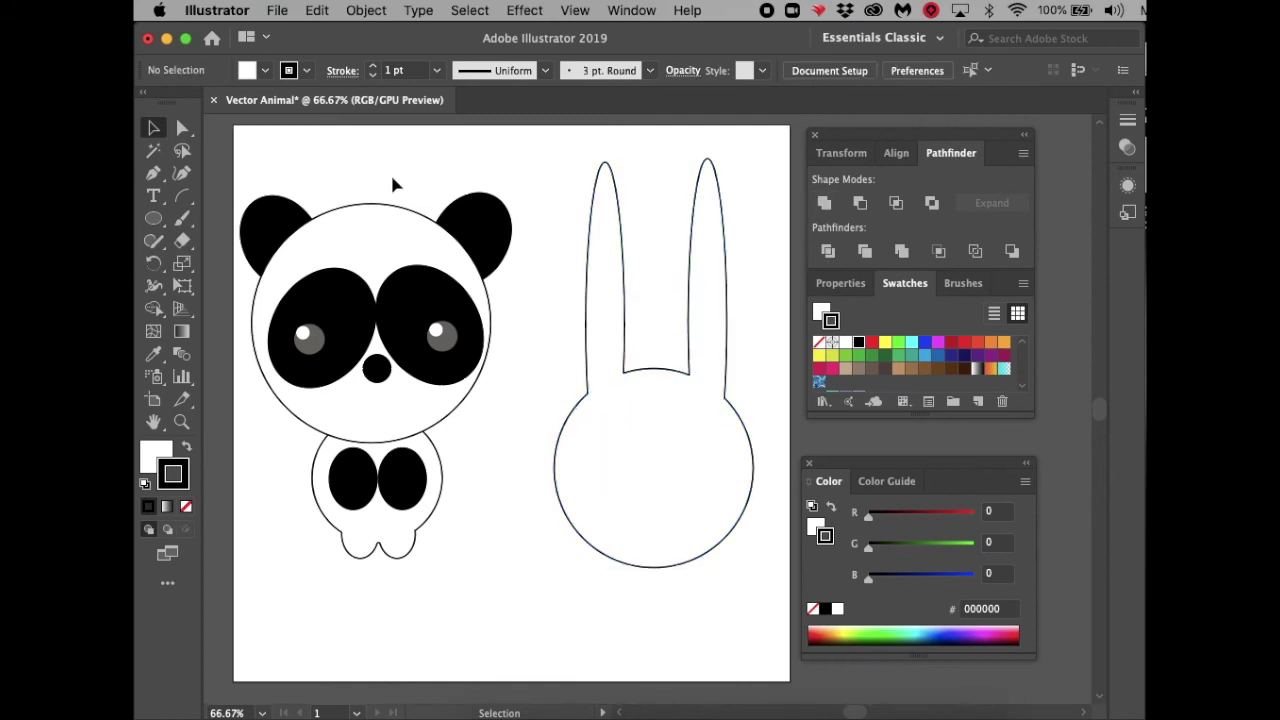
Draw a slimmer oval inside the rabbit's left ear and a circle that exactly covers the round part of its head.
left_click(153, 218)
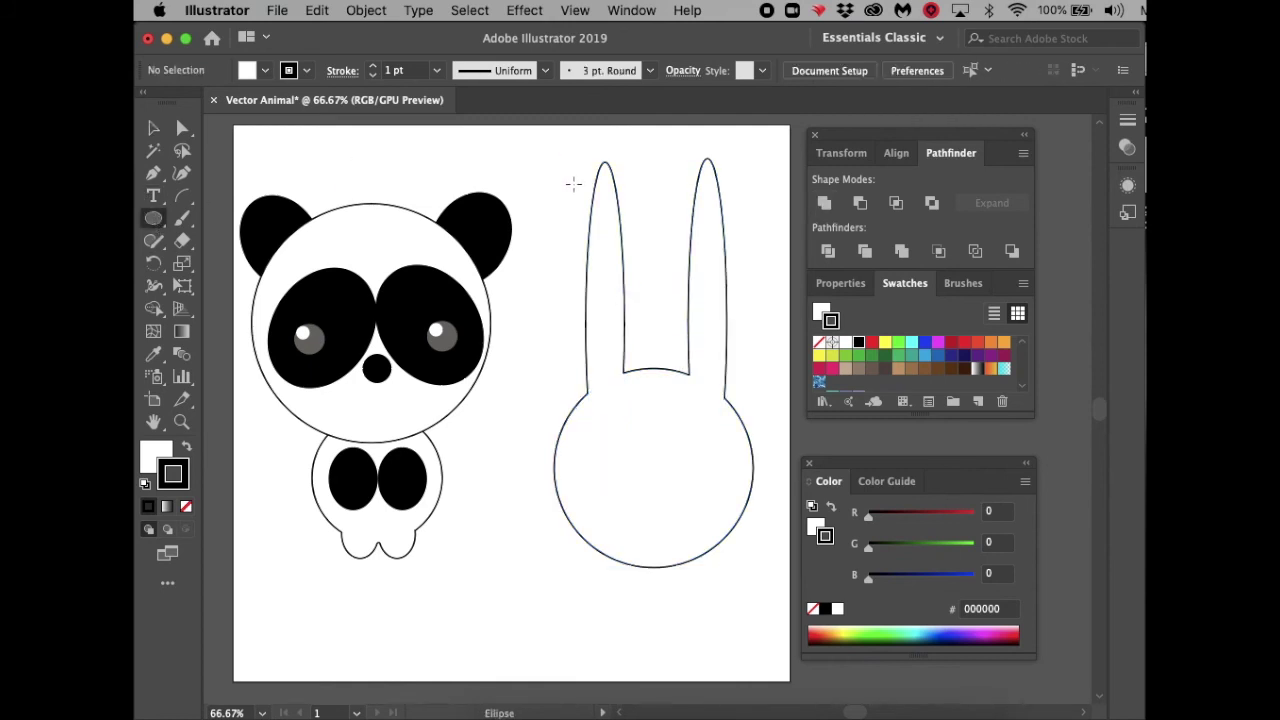
left_click_drag(592, 187, 617, 478)
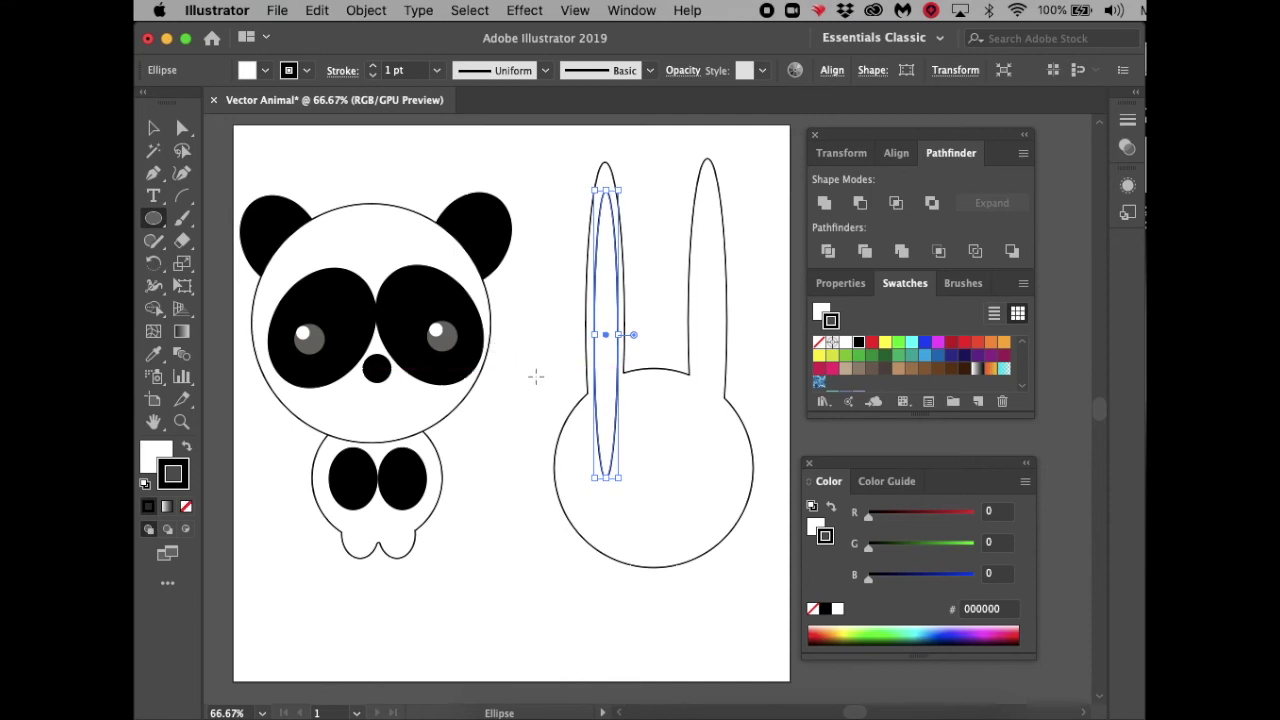
left_click_drag(538, 375, 772, 580)
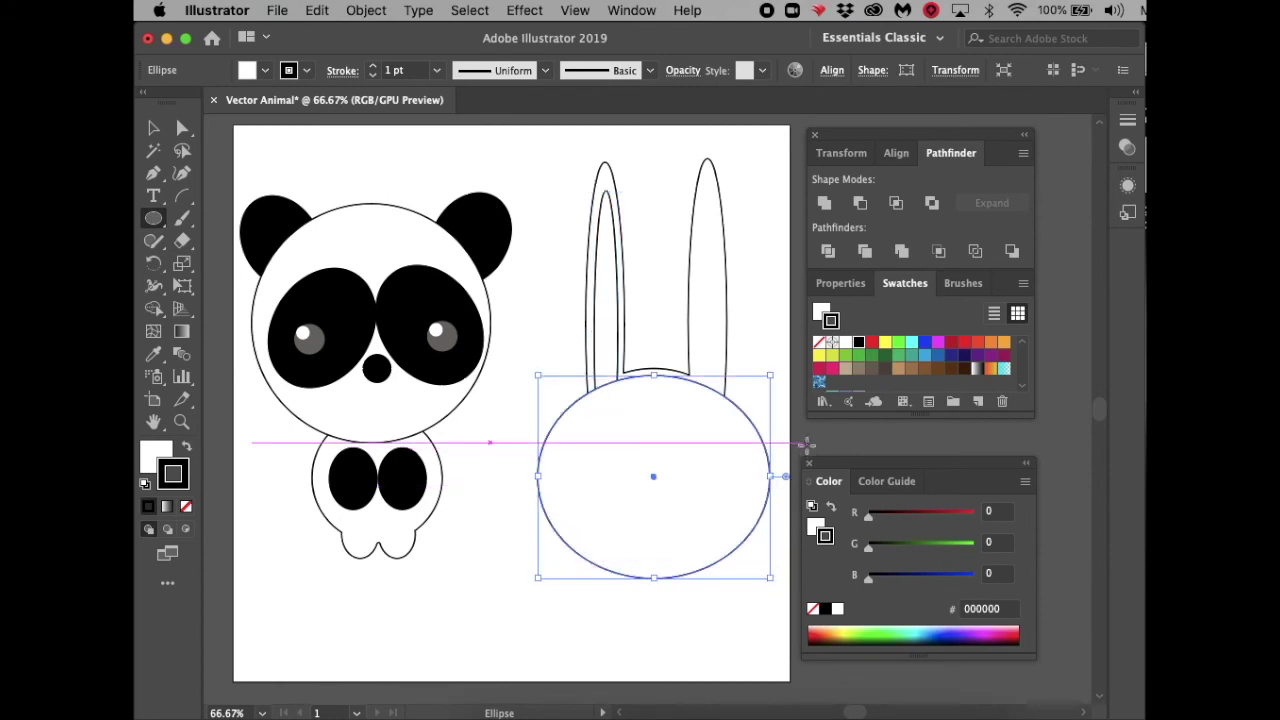
key("ctrl+z")
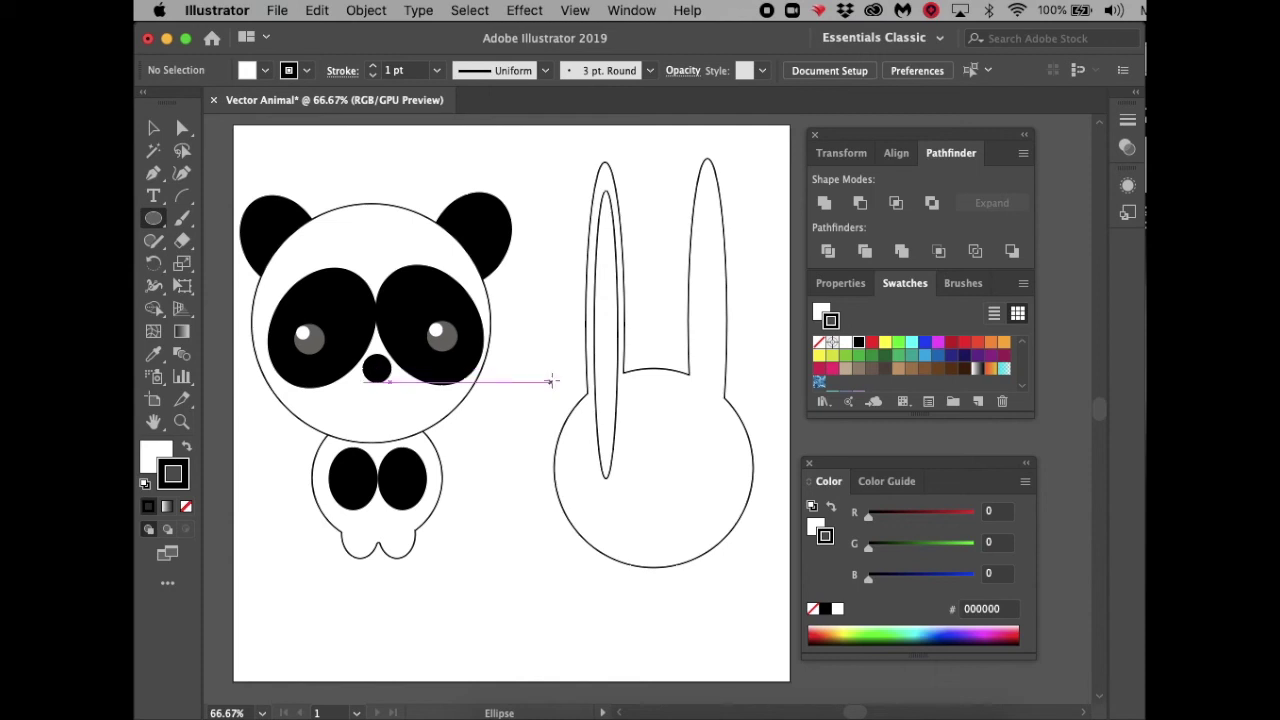
mouse_move(554, 380)
left_mouse_down()
mouse_move(694, 517)
mouse_move(749, 546)
mouse_move(760, 578)
mouse_move(736, 561)
left_mouse_up()
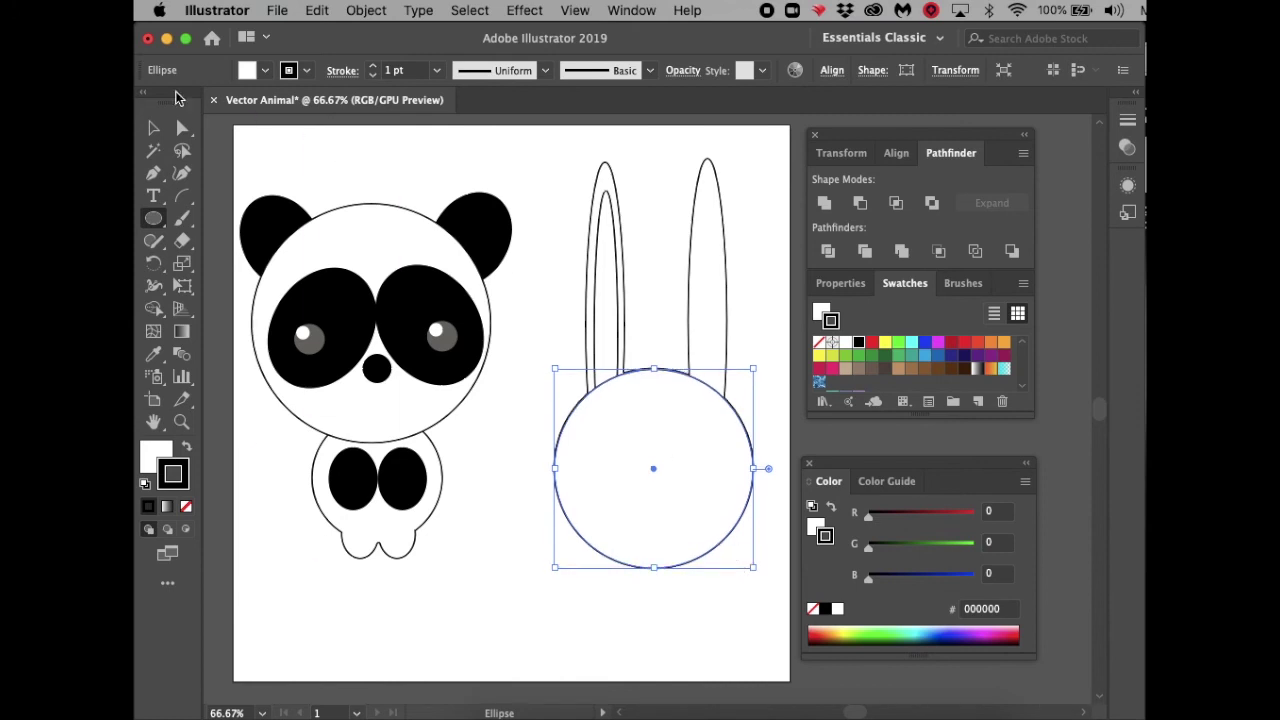
Subtract the head-sized circle from the inner-ear oval with Minus Front so the inner ear ends at the head's curve.
left_click(155, 130)
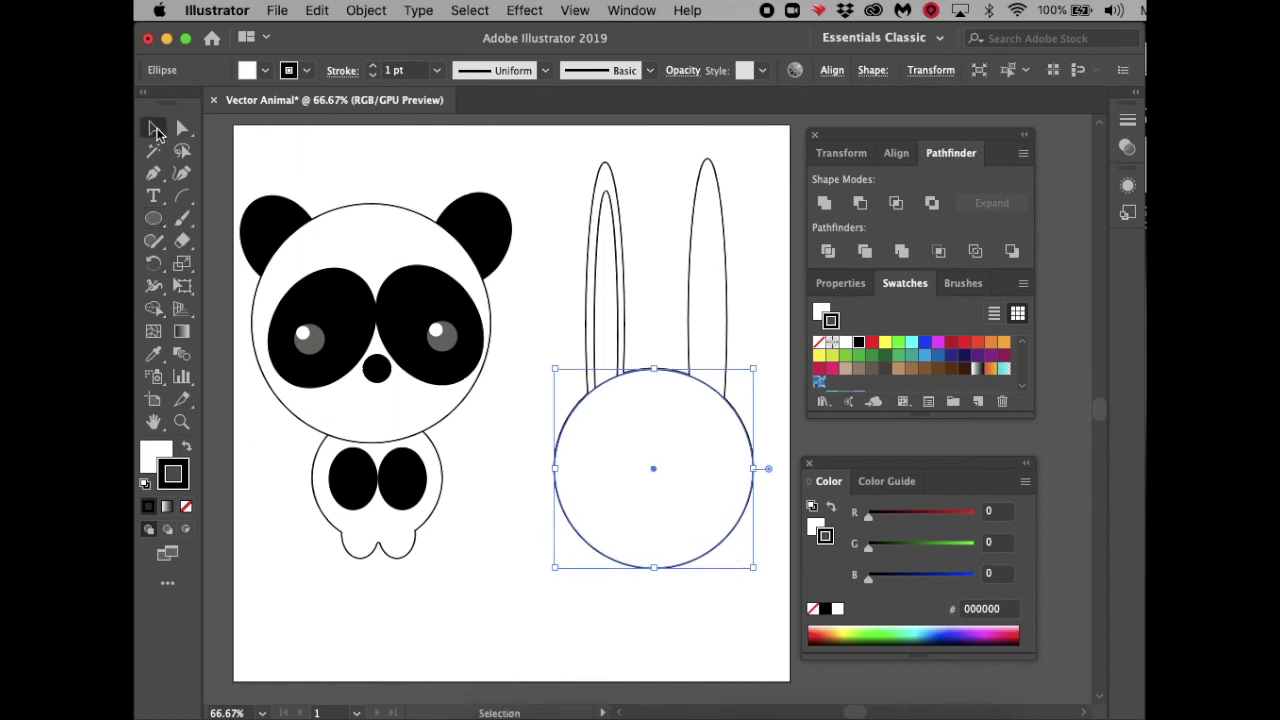
key("shift")
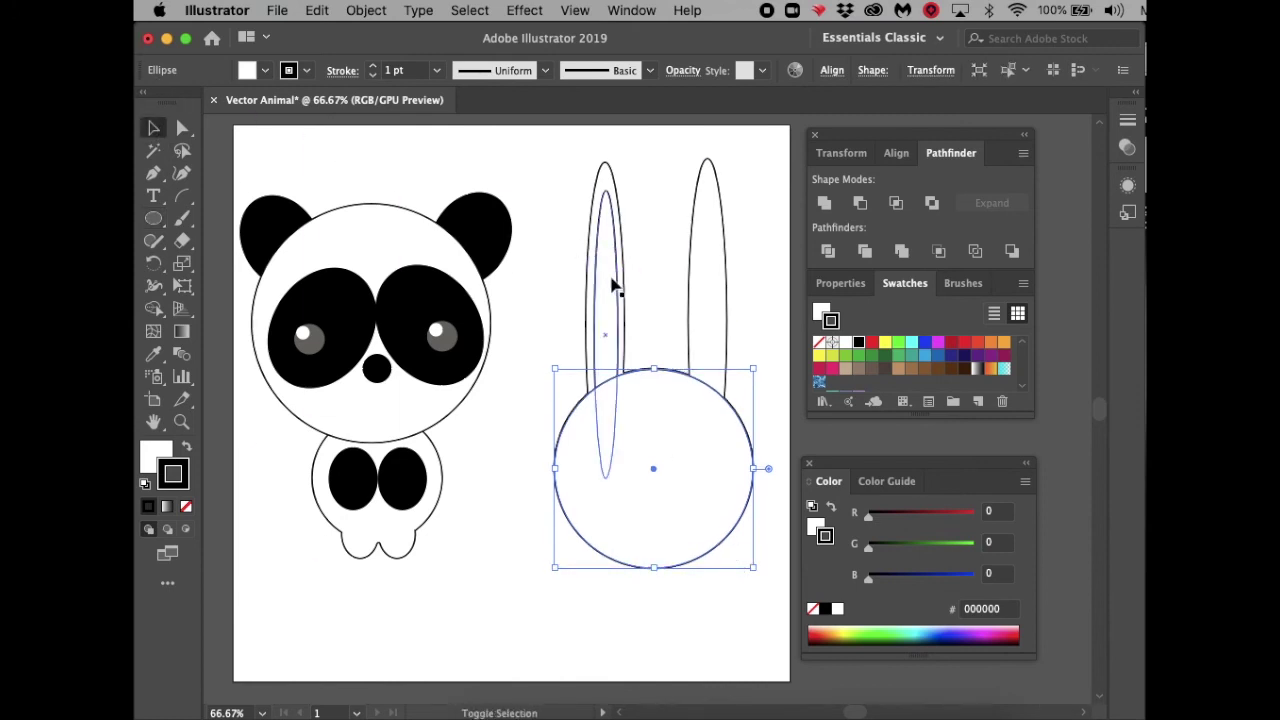
left_click(614, 286, "shift")
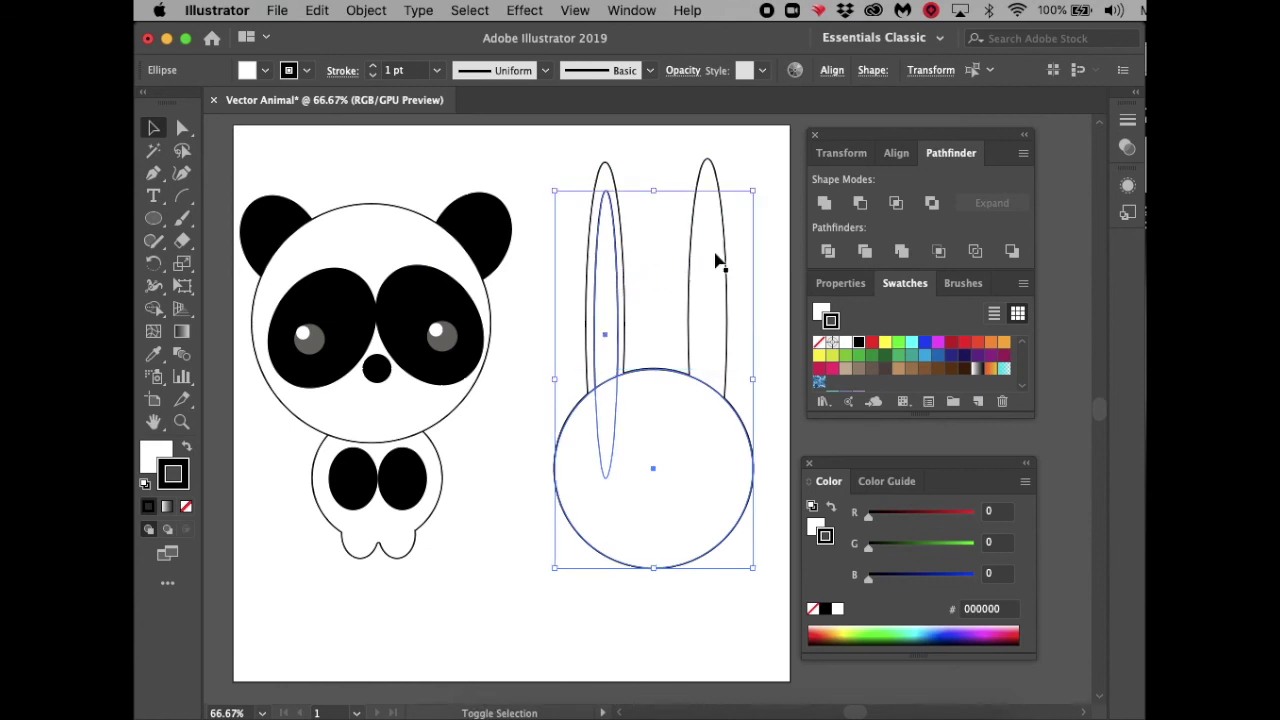
left_click(859, 203)
left_click(775, 252)
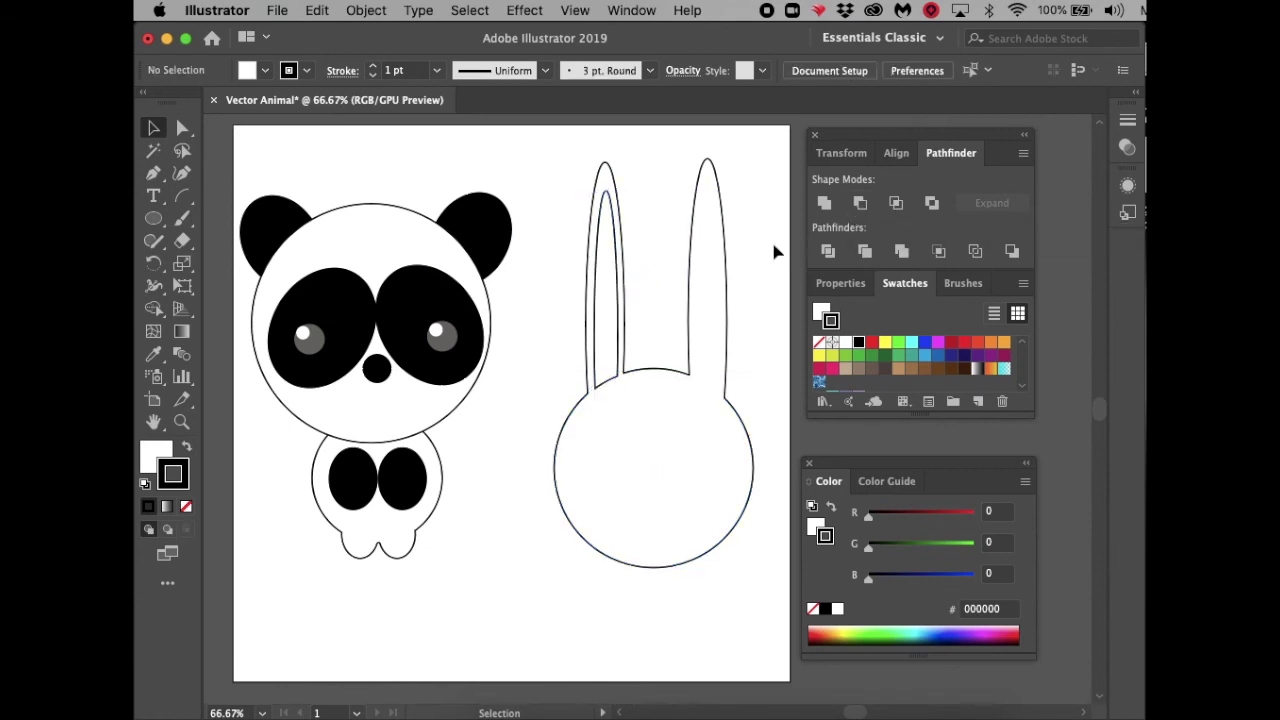
Make a vertically reflected copy of the inner-ear shape and place it inside the rabbit's right ear.
left_click(620, 300)
left_click(366, 10)
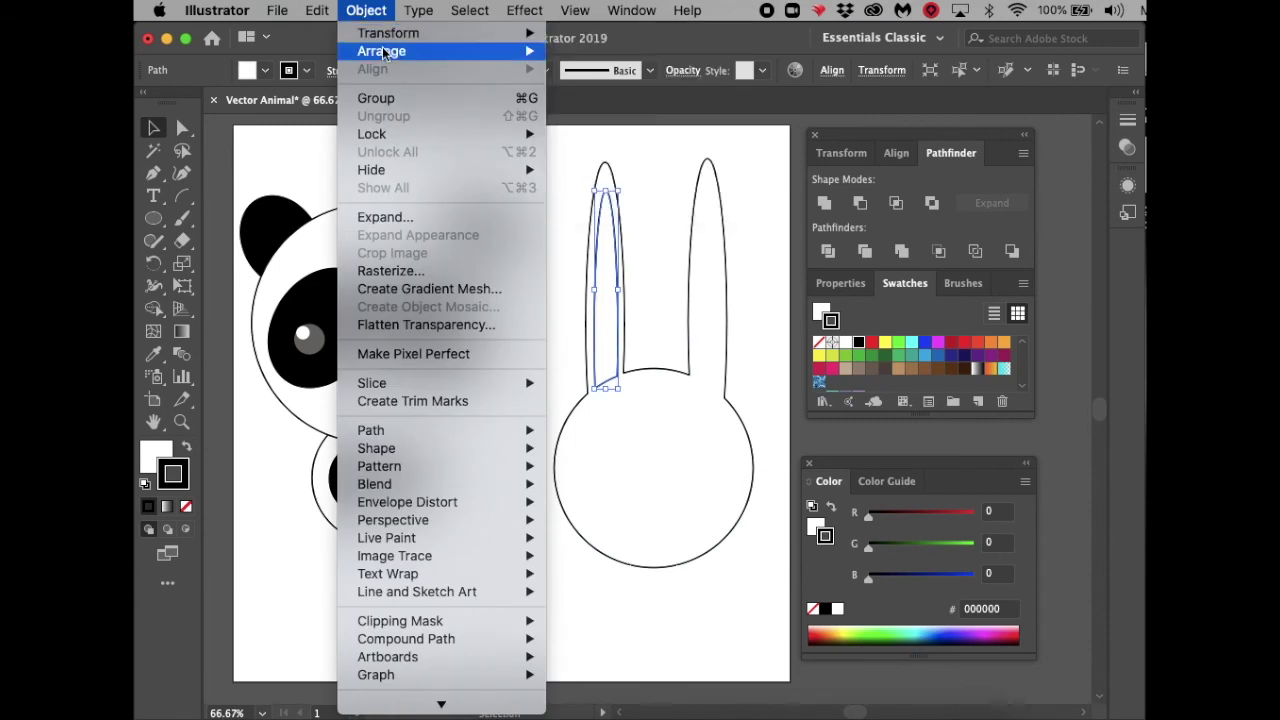
mouse_move(385, 33)
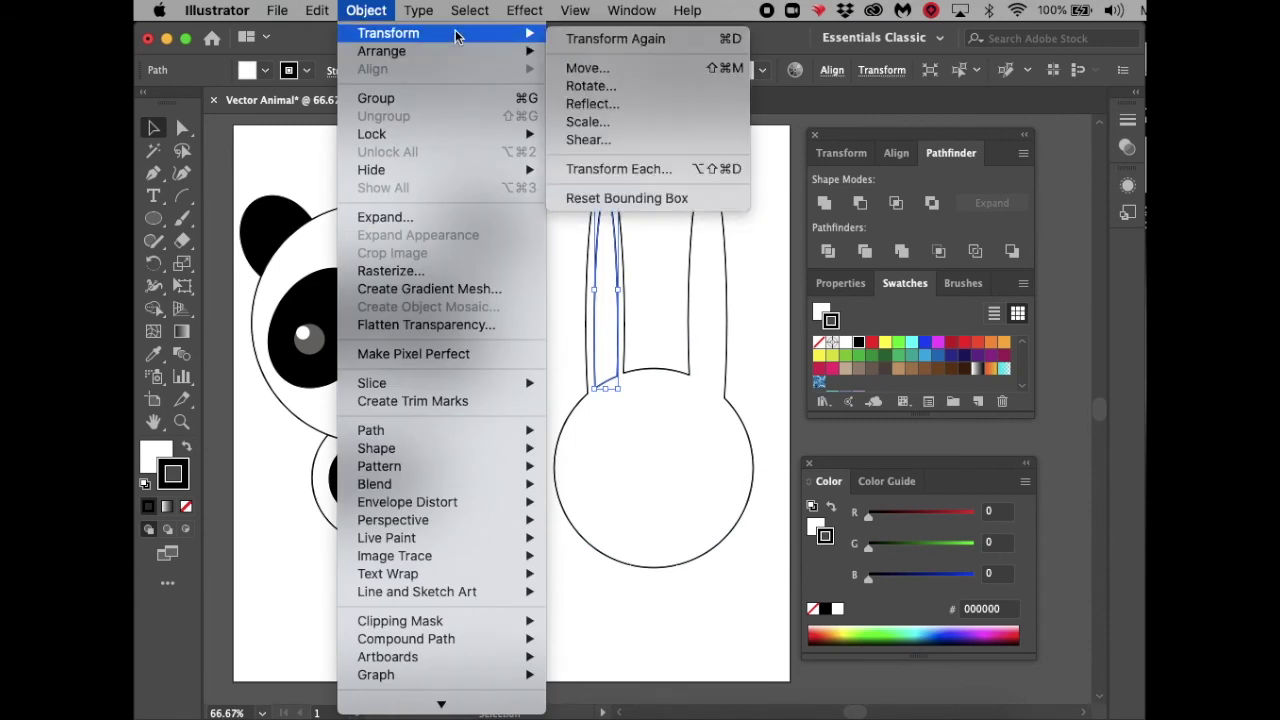
left_click(590, 103)
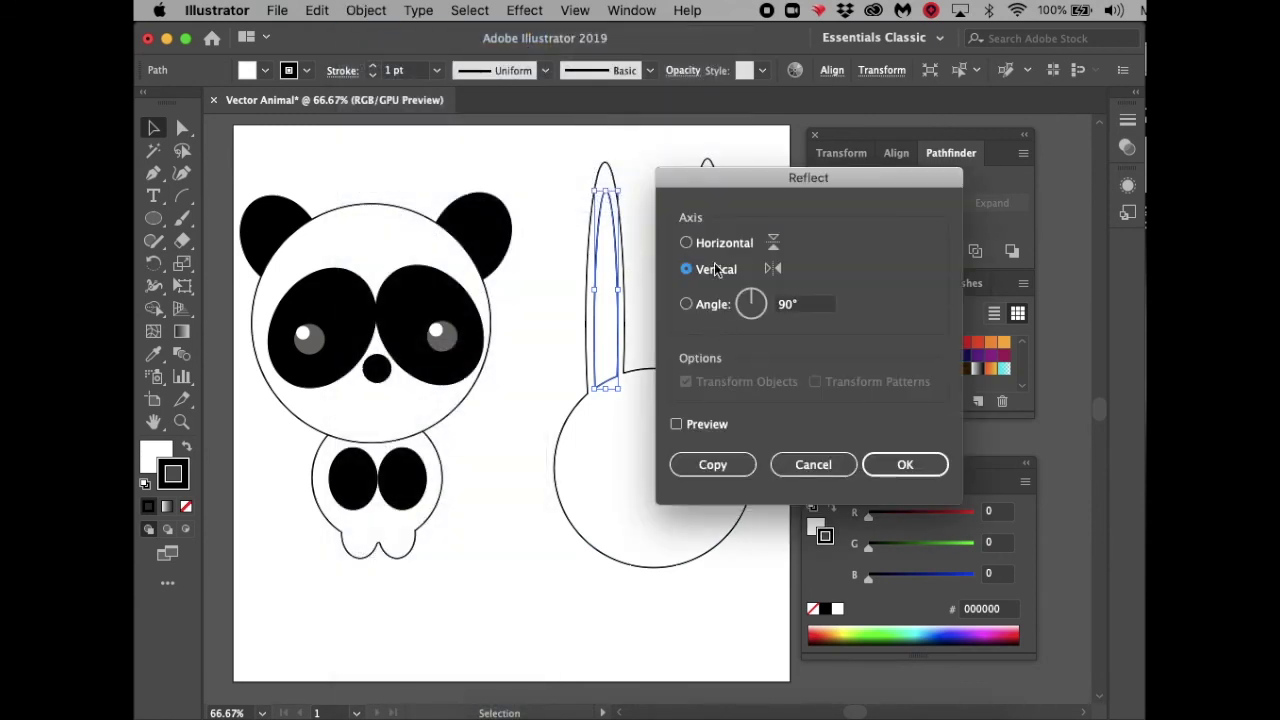
left_click(737, 465)
left_click_drag(615, 367, 705, 370)
left_click(758, 362)
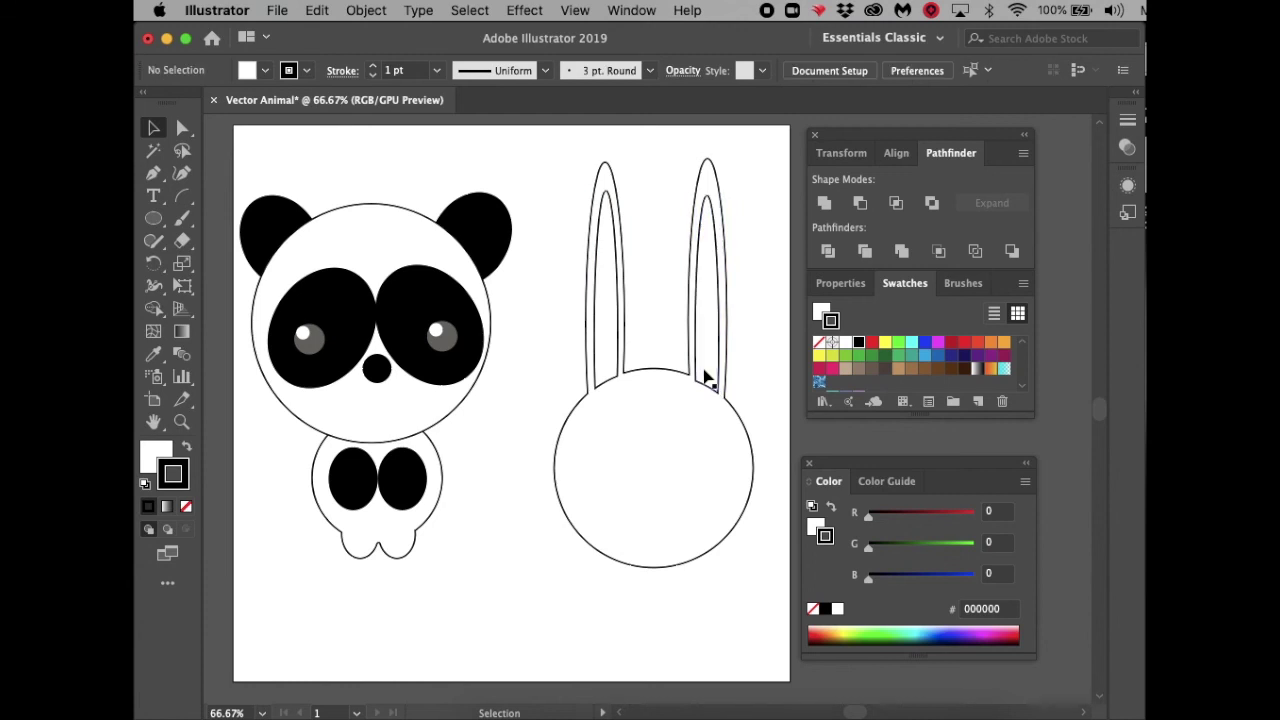
Draw a small circle as the rabbit's left eye in the lower-left part of the face and give it a black fill and white stroke.
left_click(152, 222)
left_click_drag(597, 441, 610, 452)
key("v")
left_click_drag(609, 453, 611, 492)
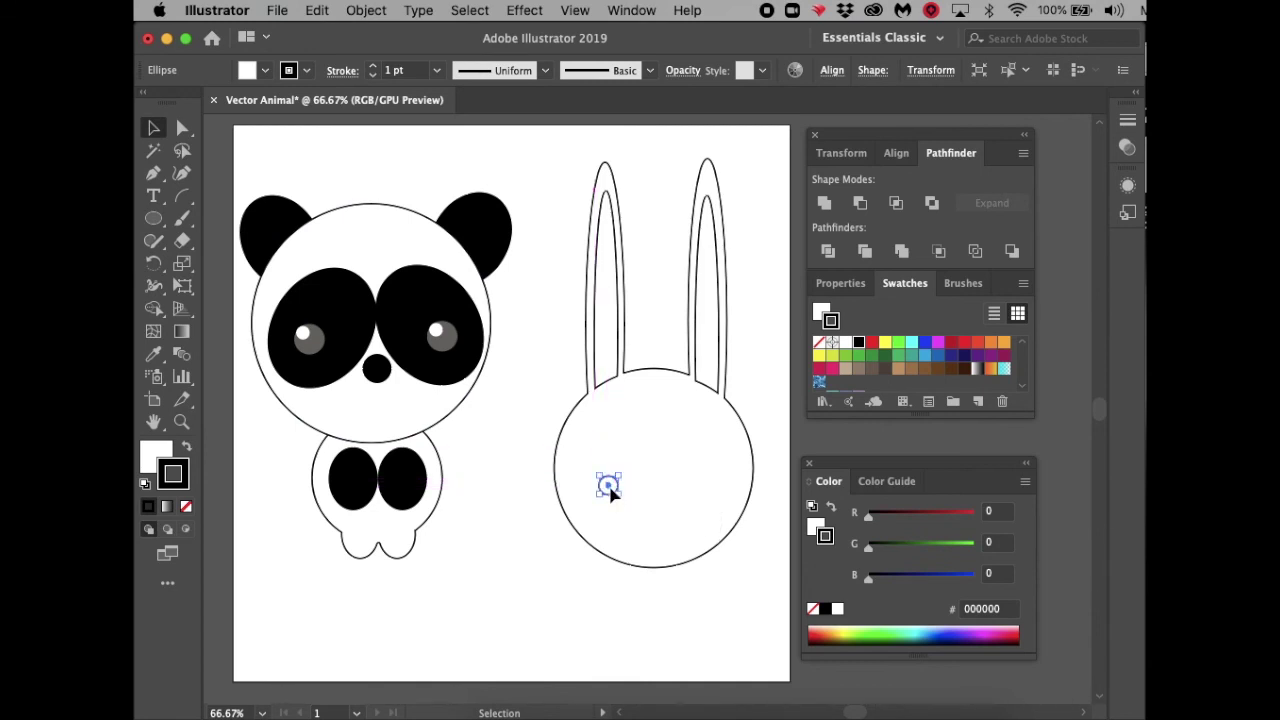
left_click(187, 449)
left_click(482, 450)
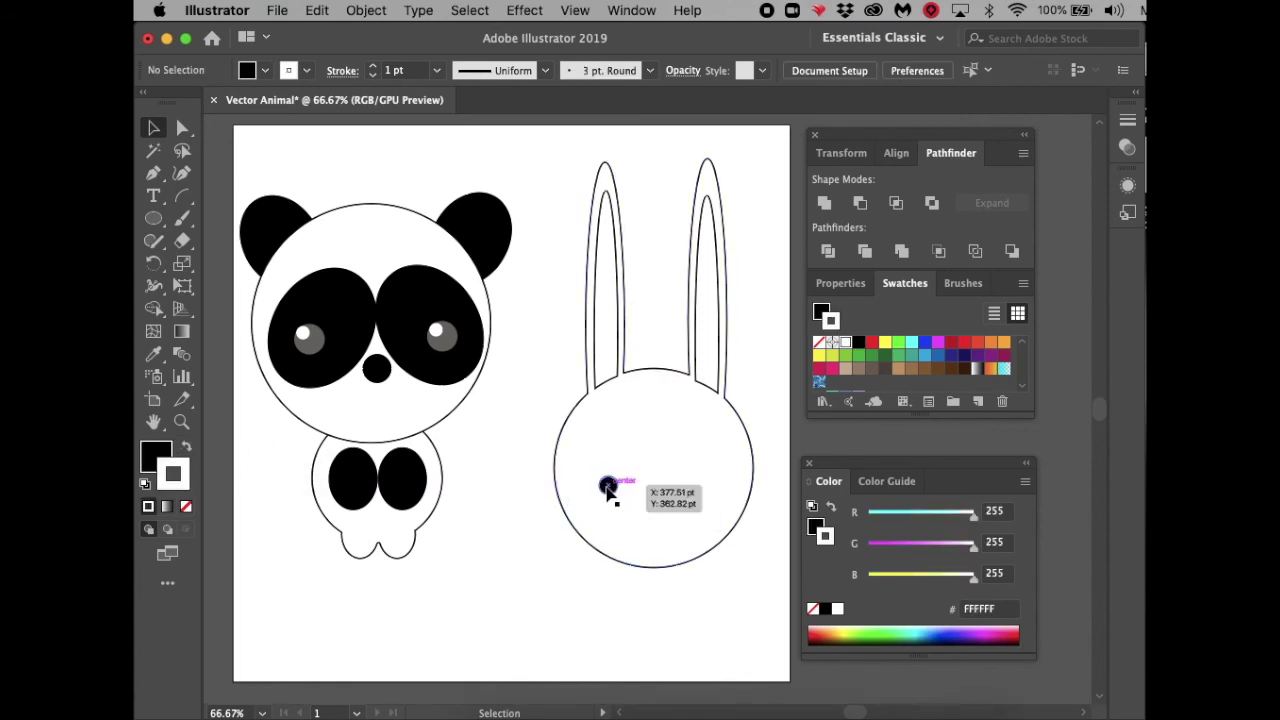
Draw a tiny oval highlight over the upper-left edge of the rabbit's eye, with a white fill and black stroke.
left_click(155, 220)
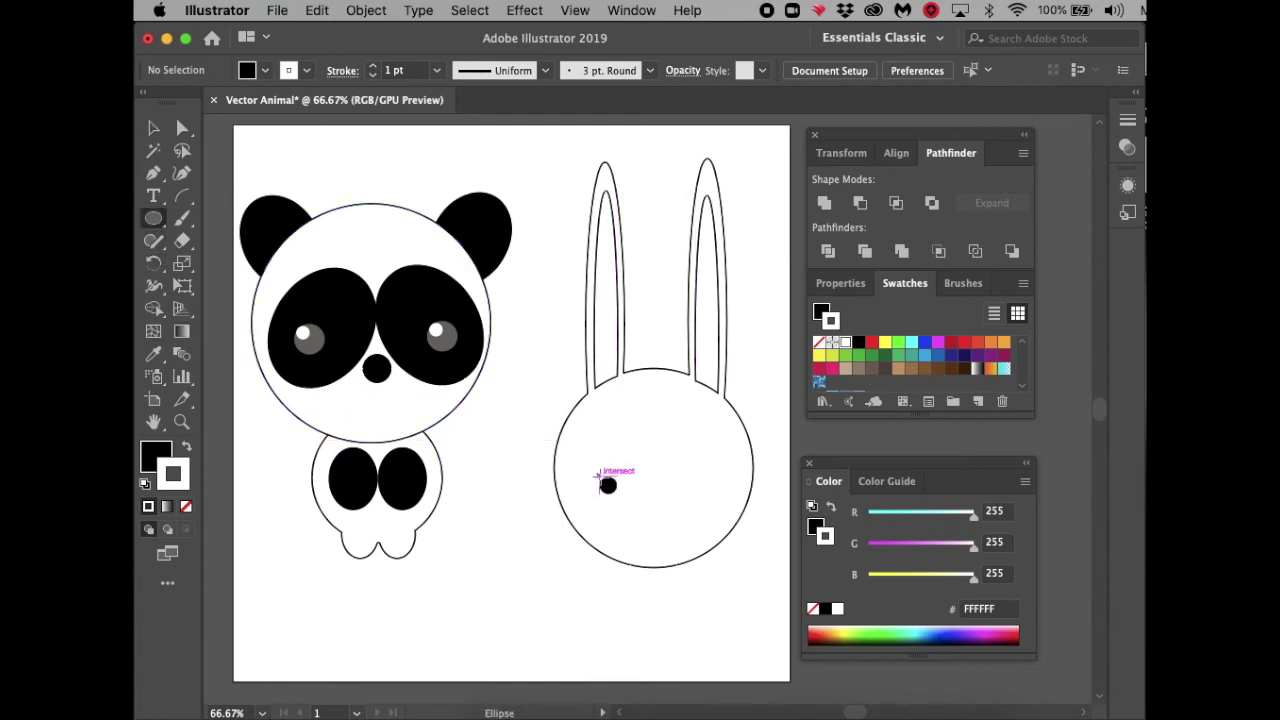
left_click_drag(600, 482, 606, 487)
left_click(186, 447)
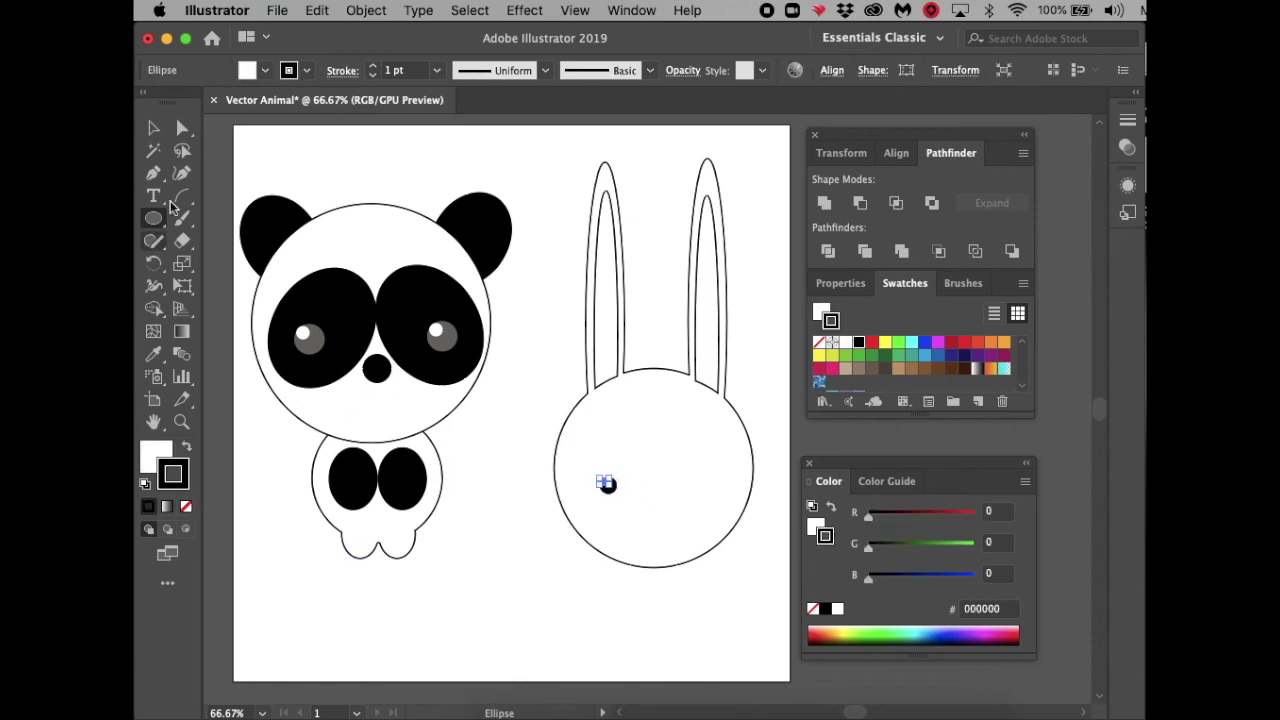
left_click(153, 130)
left_click(470, 173)
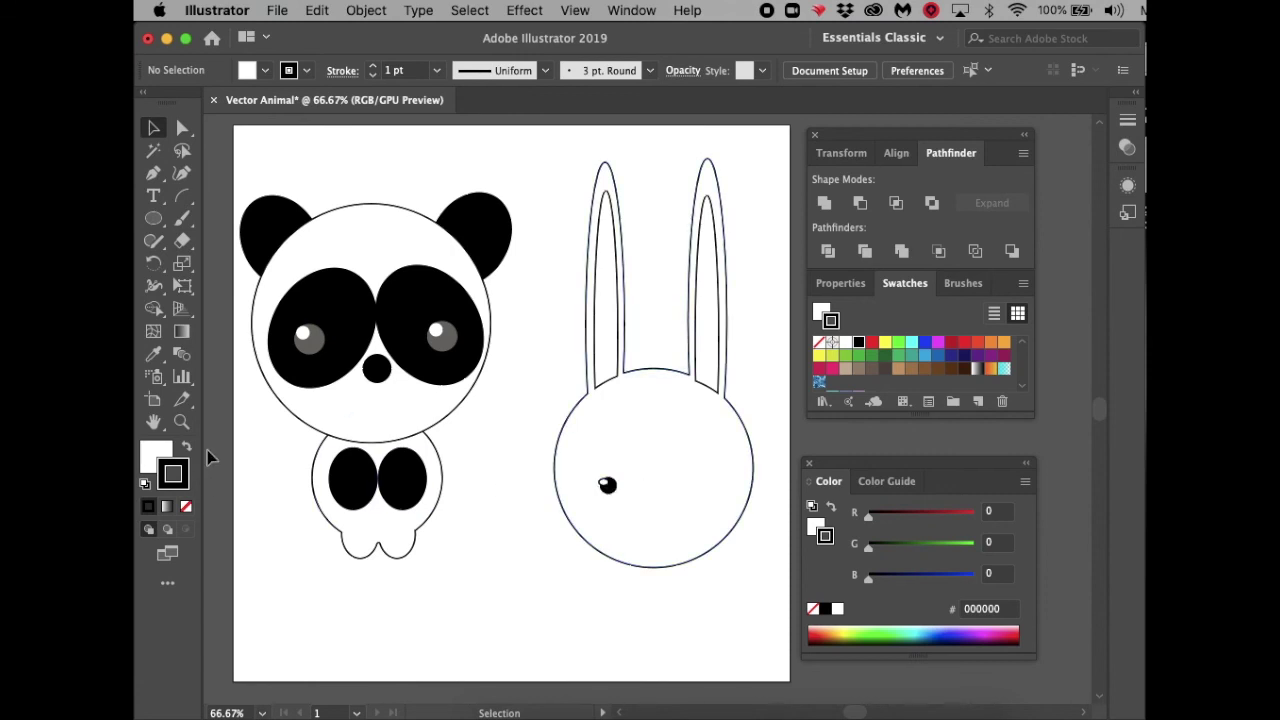
Shrink the white highlight and position it fully inside the upper-left part of the rabbit's black eye.
left_click(182, 422)
left_click_drag(538, 418, 731, 623)
left_click(153, 128)
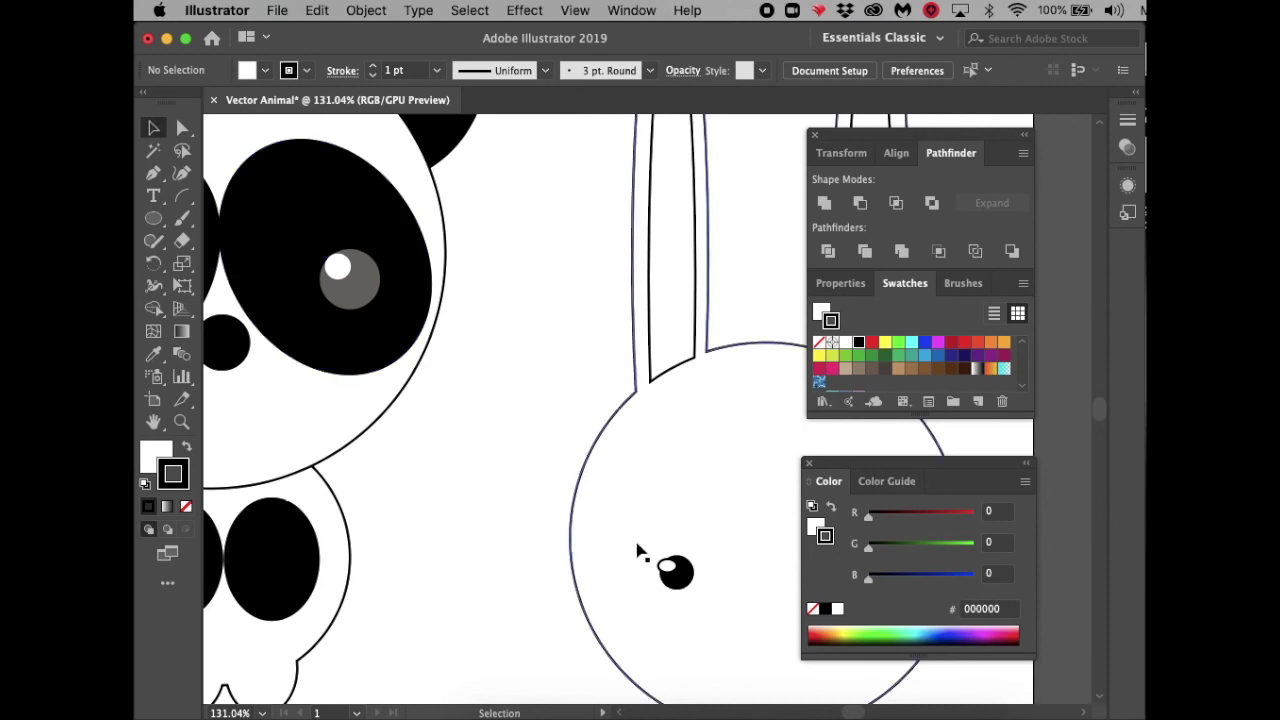
left_click(665, 568)
left_click_drag(665, 568, 676, 570)
left_click(645, 580)
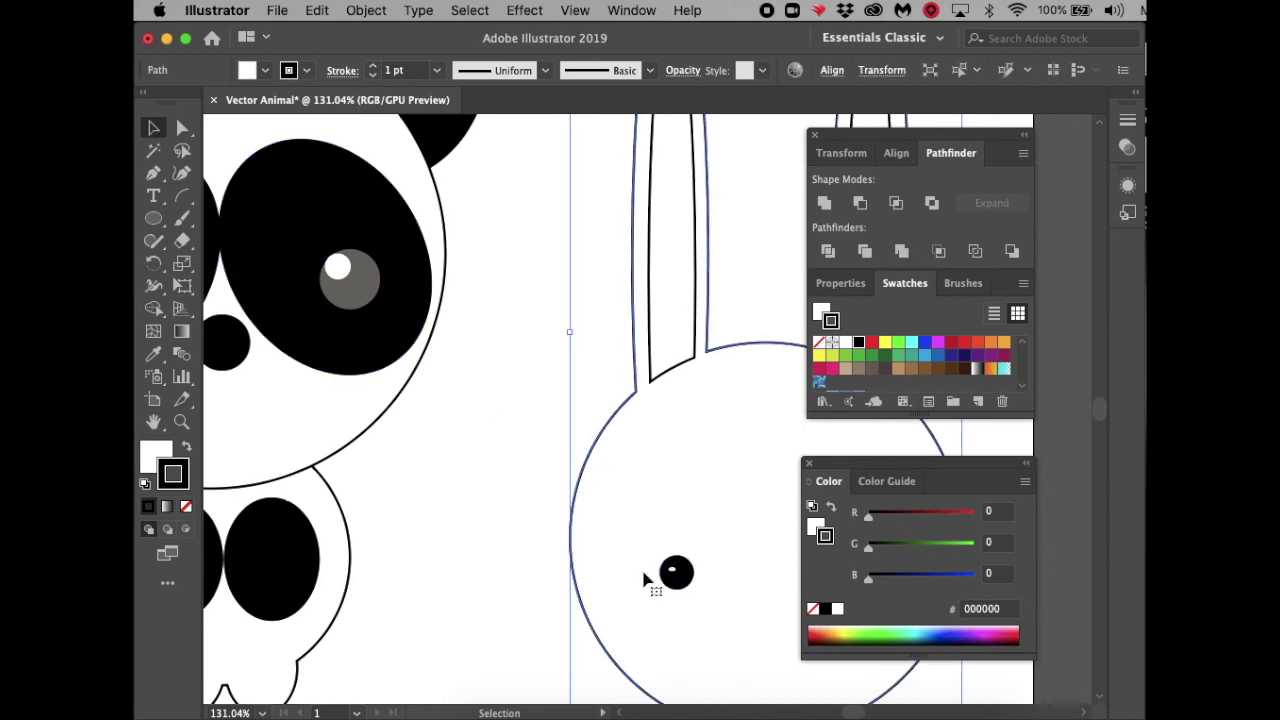